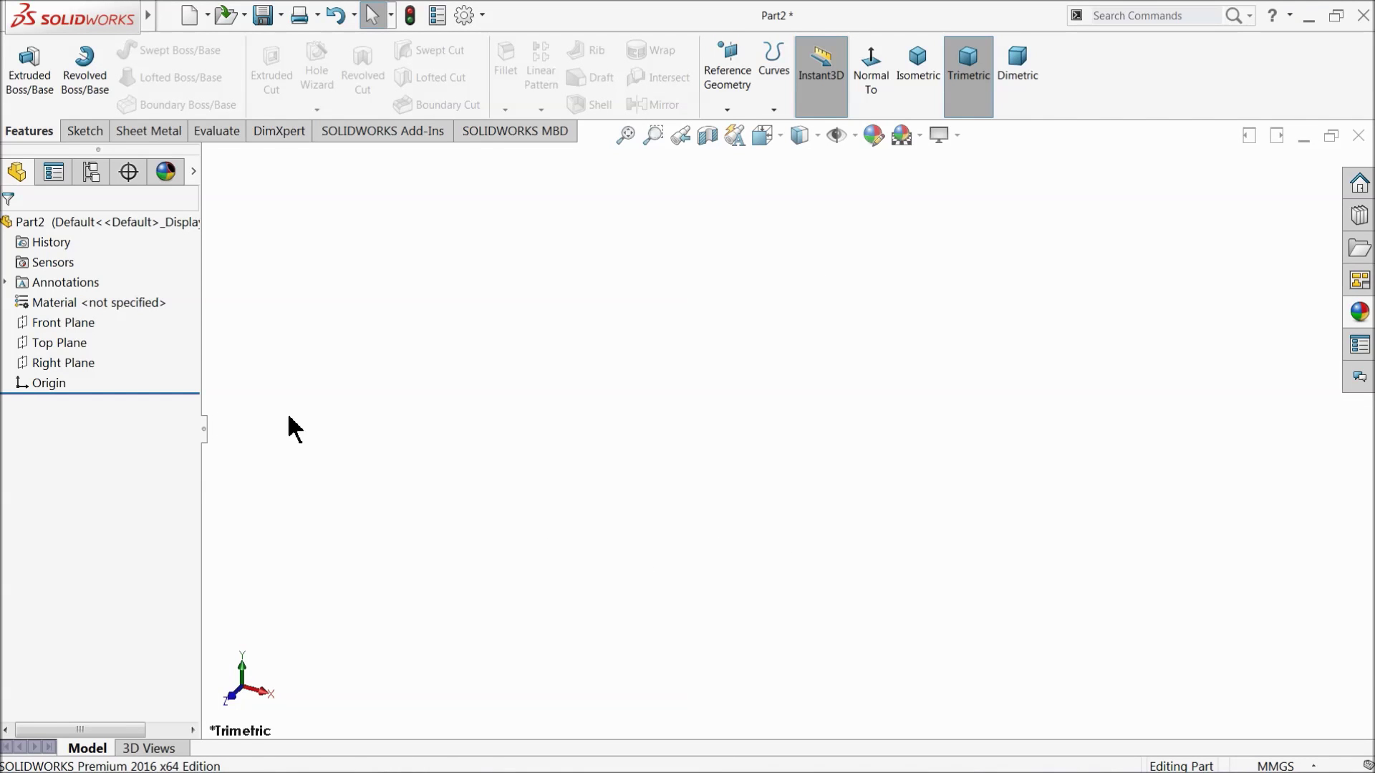
- Select the Front Plane of the blank part as the sketch plane
left_click(63, 323)
- Draw a vertical centerline down to the origin and a horizontal centerline to its right
left_click(37, 300)
left_click(131, 50)
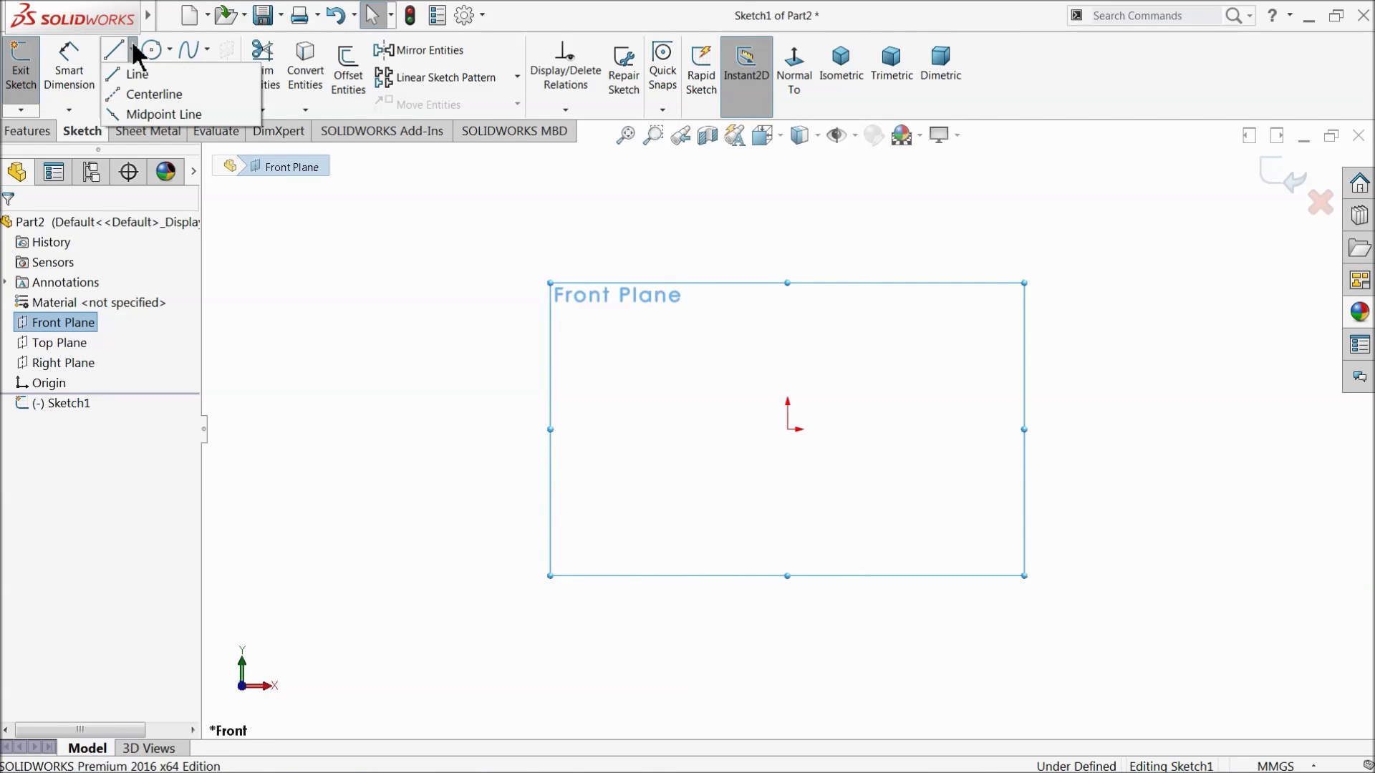
left_click(142, 95)
left_click(788, 220)
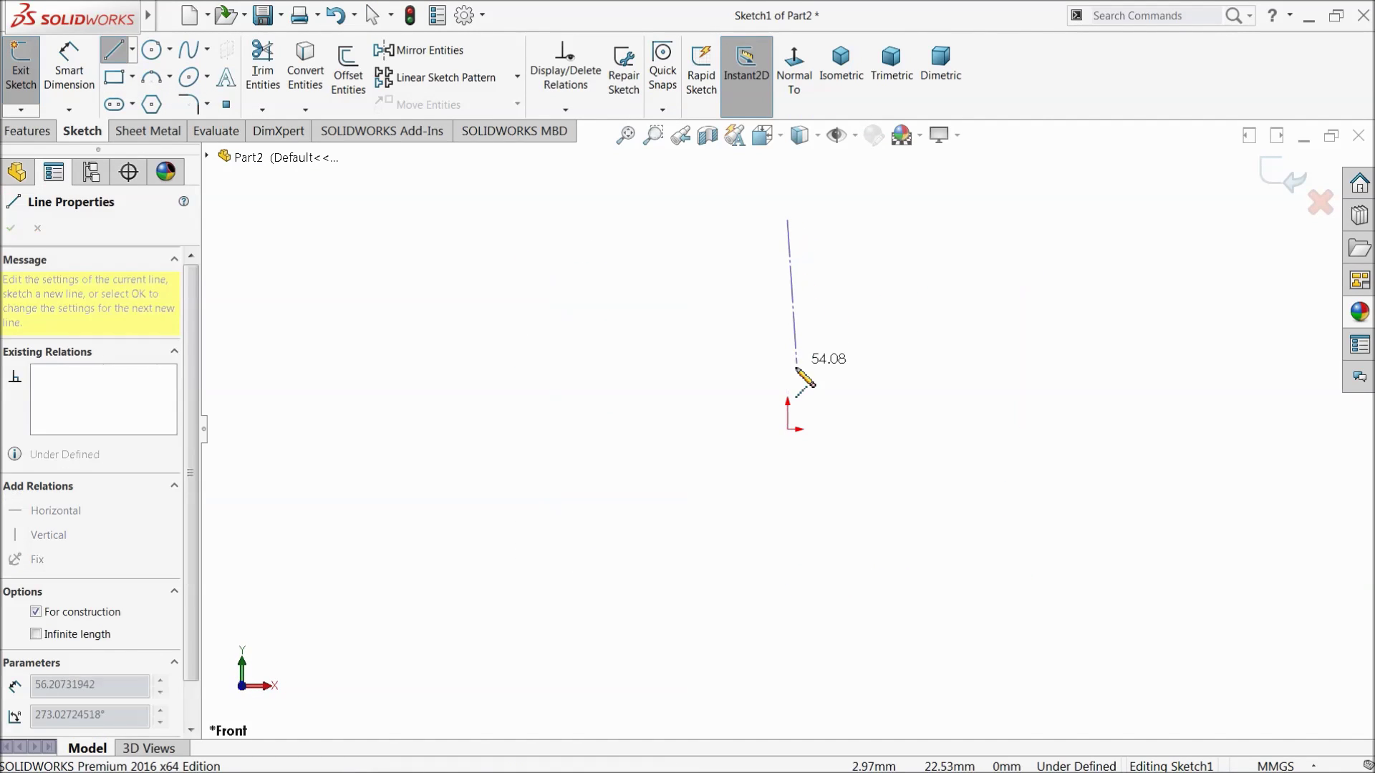
left_click(788, 431)
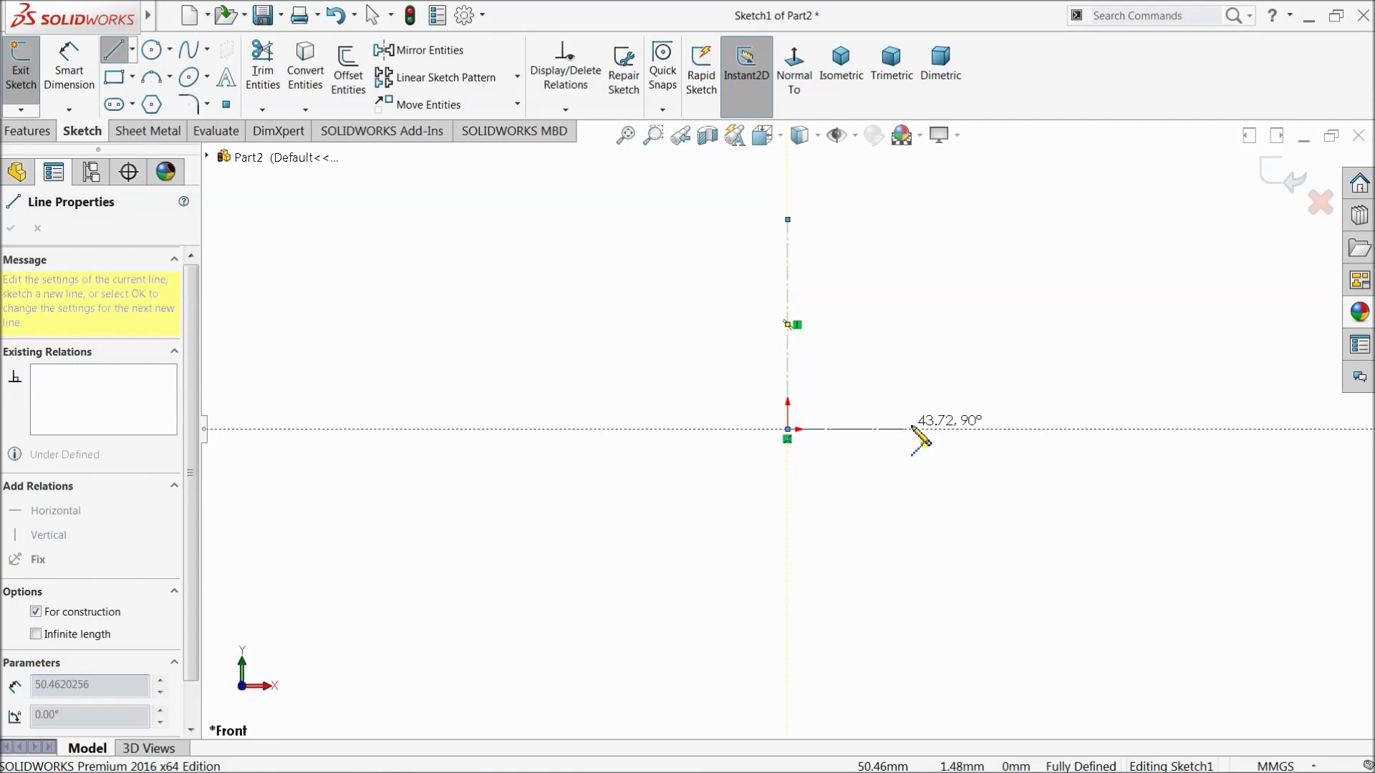
left_click(1100, 430)
right_click(1062, 273)
left_click(1074, 333)
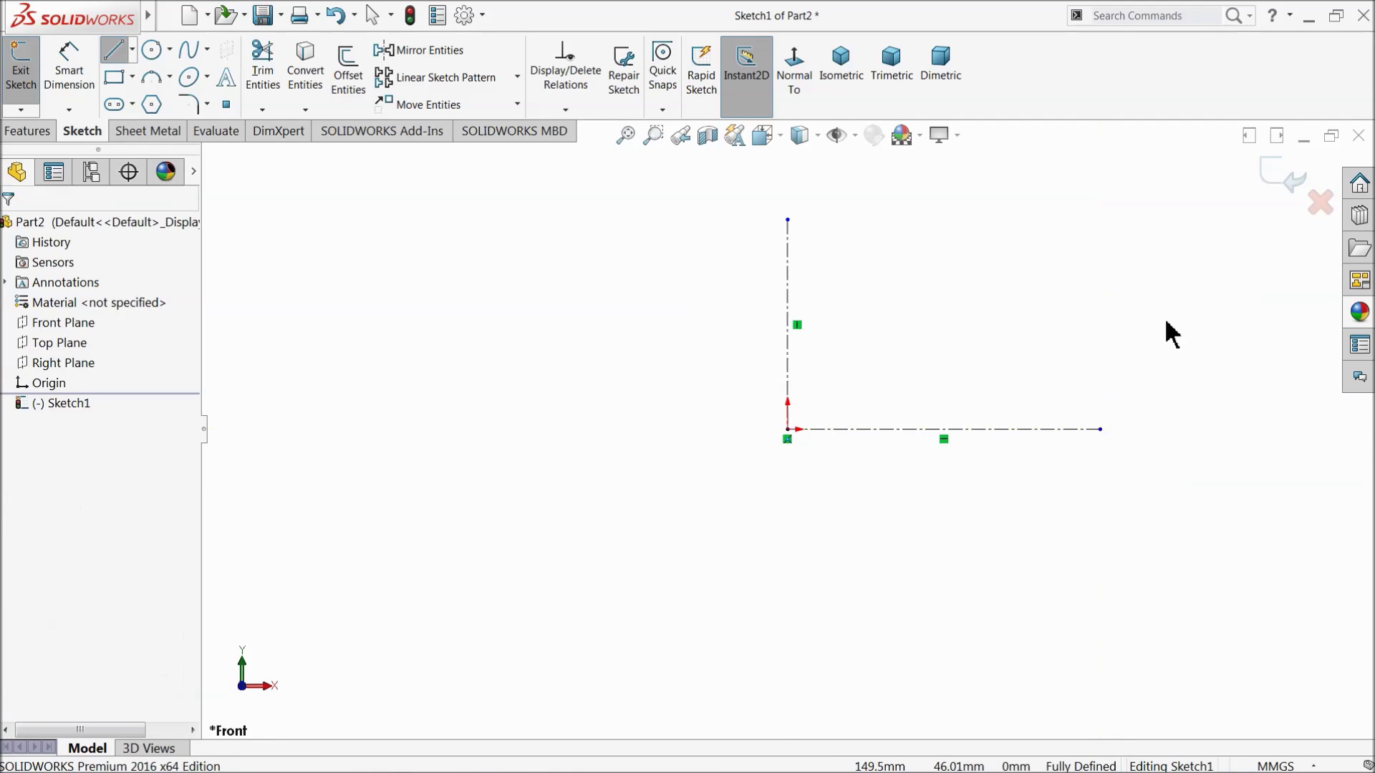
key("f")
- Dimension the horizontal centerline 5 and the vertical centerline 3
left_click(69, 73)
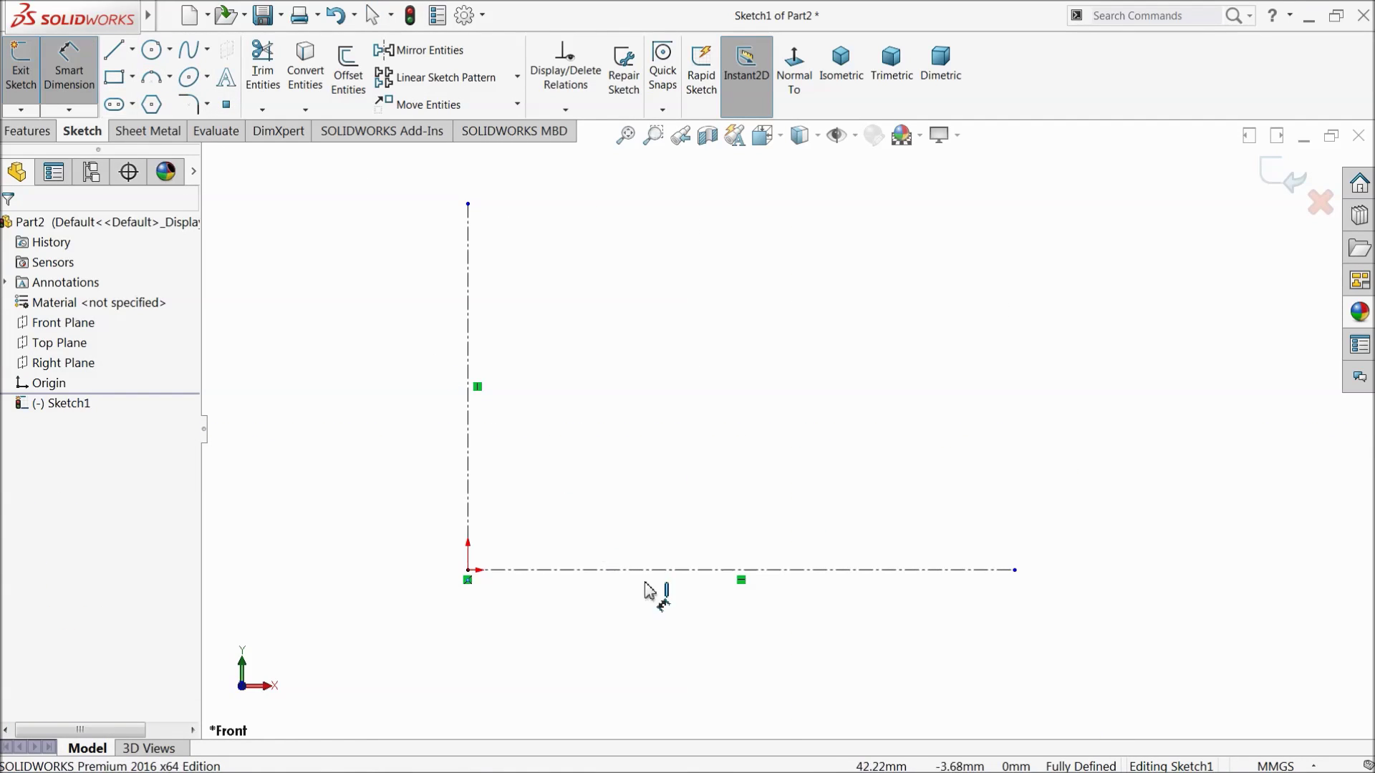
left_click(698, 574)
left_click(726, 630)
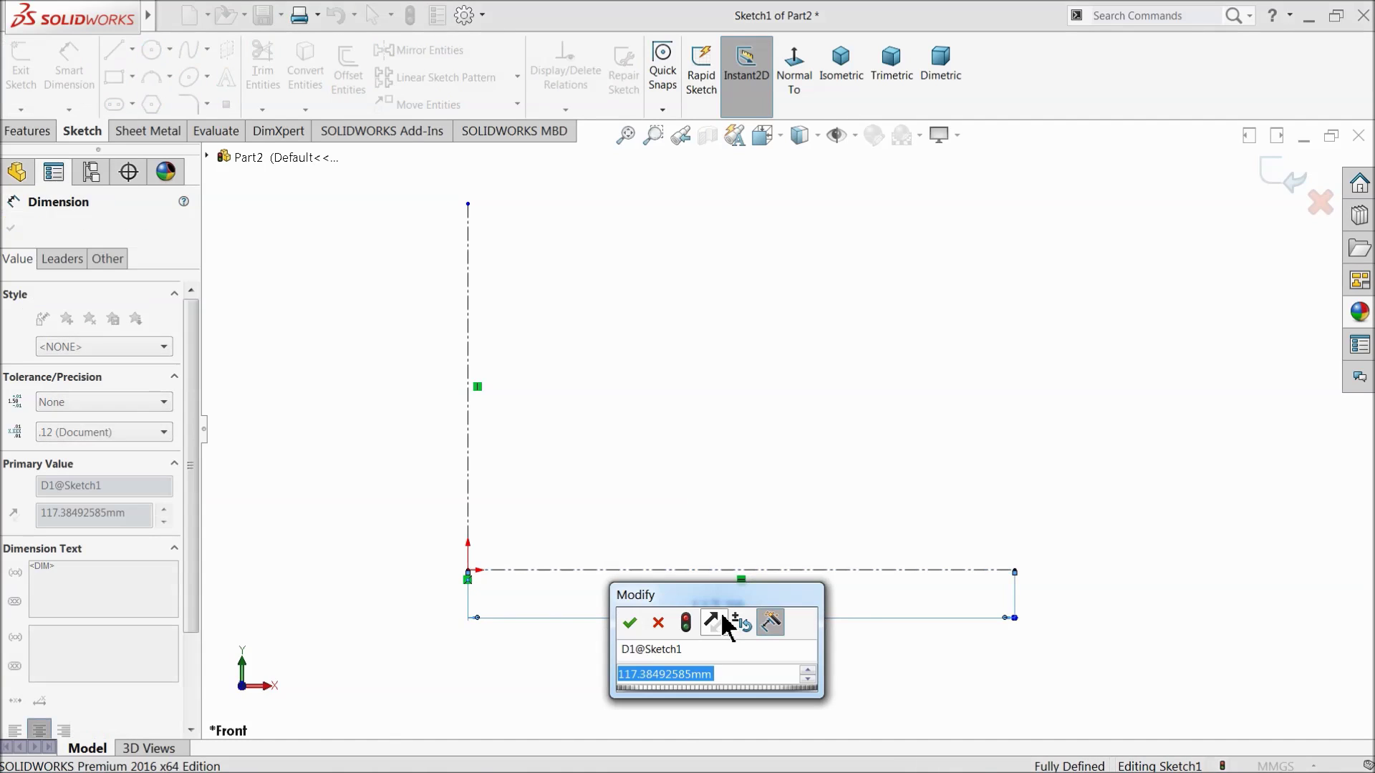
type("5")
key("Return")
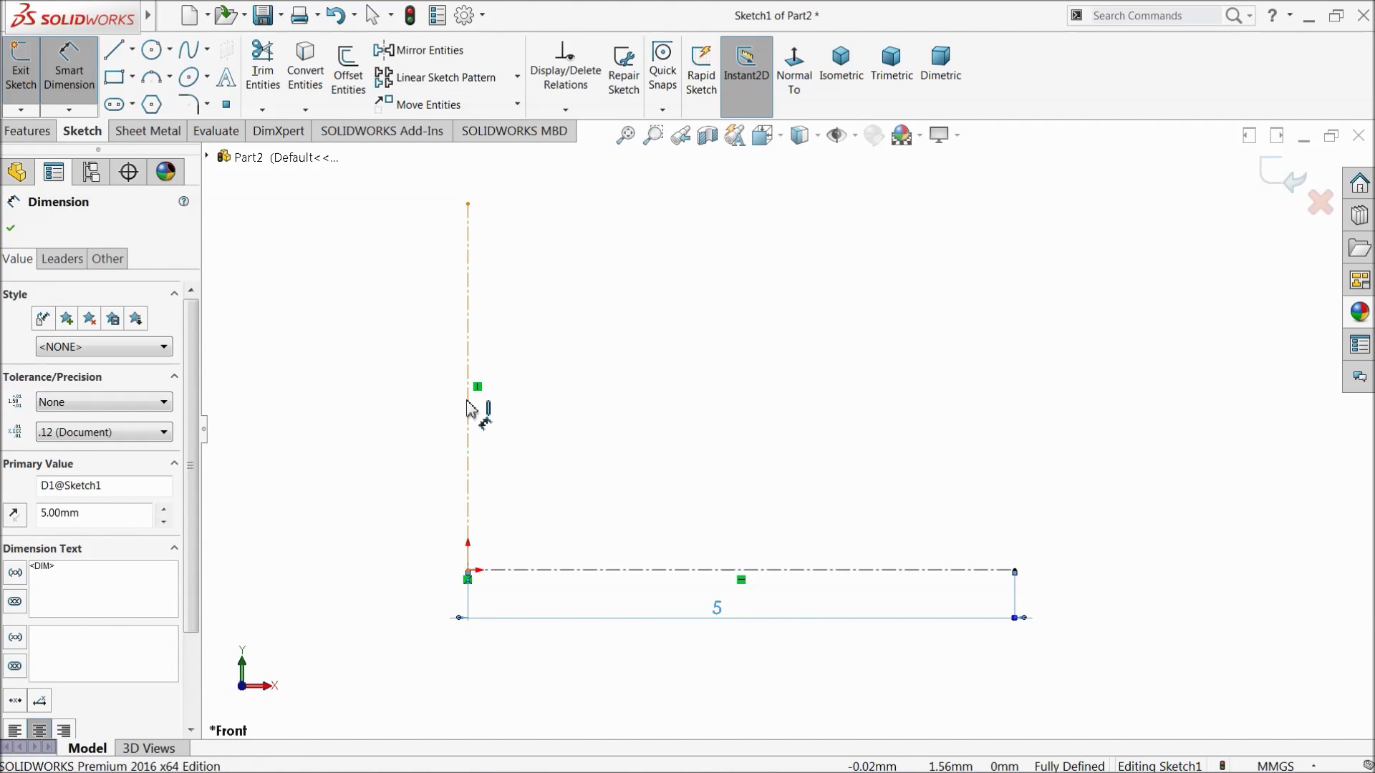
left_click(469, 406)
left_click(395, 400)
type("3")
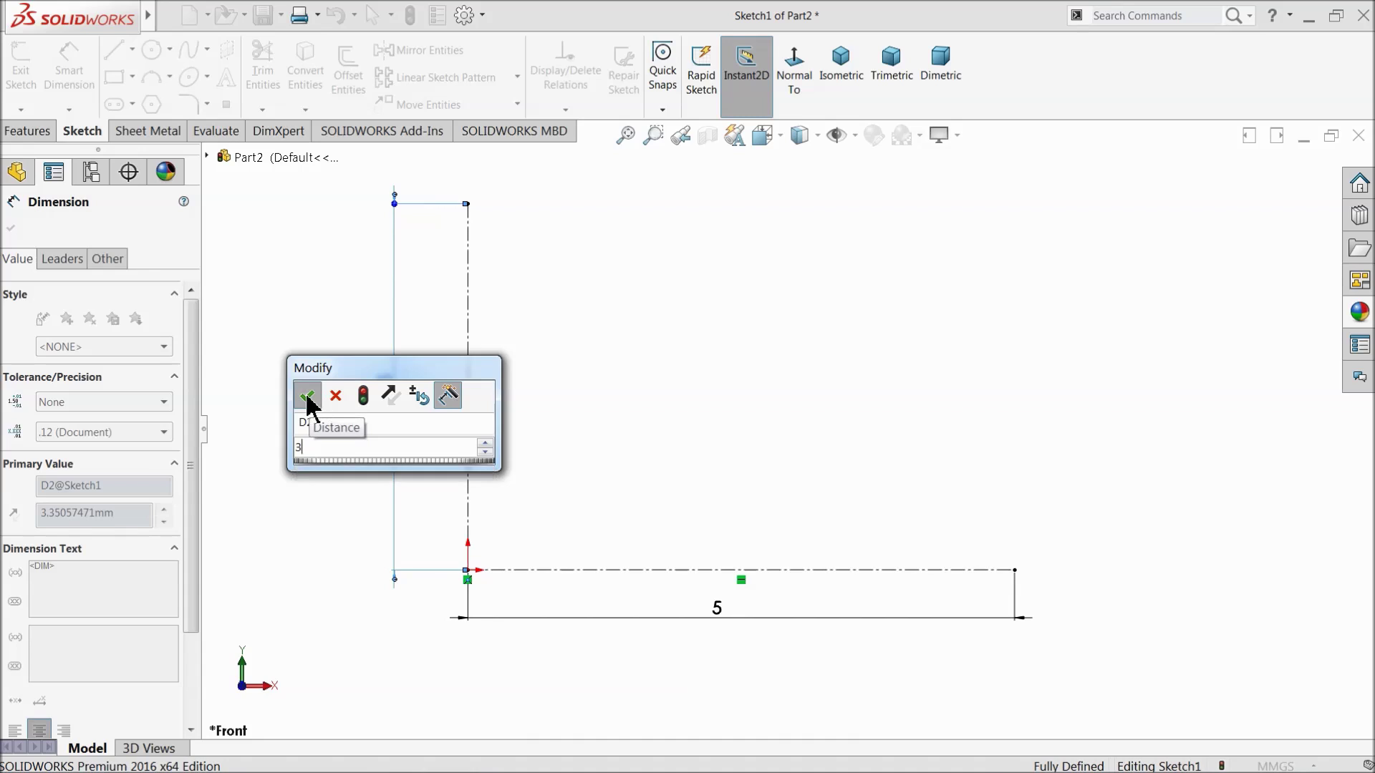
left_click(306, 393)
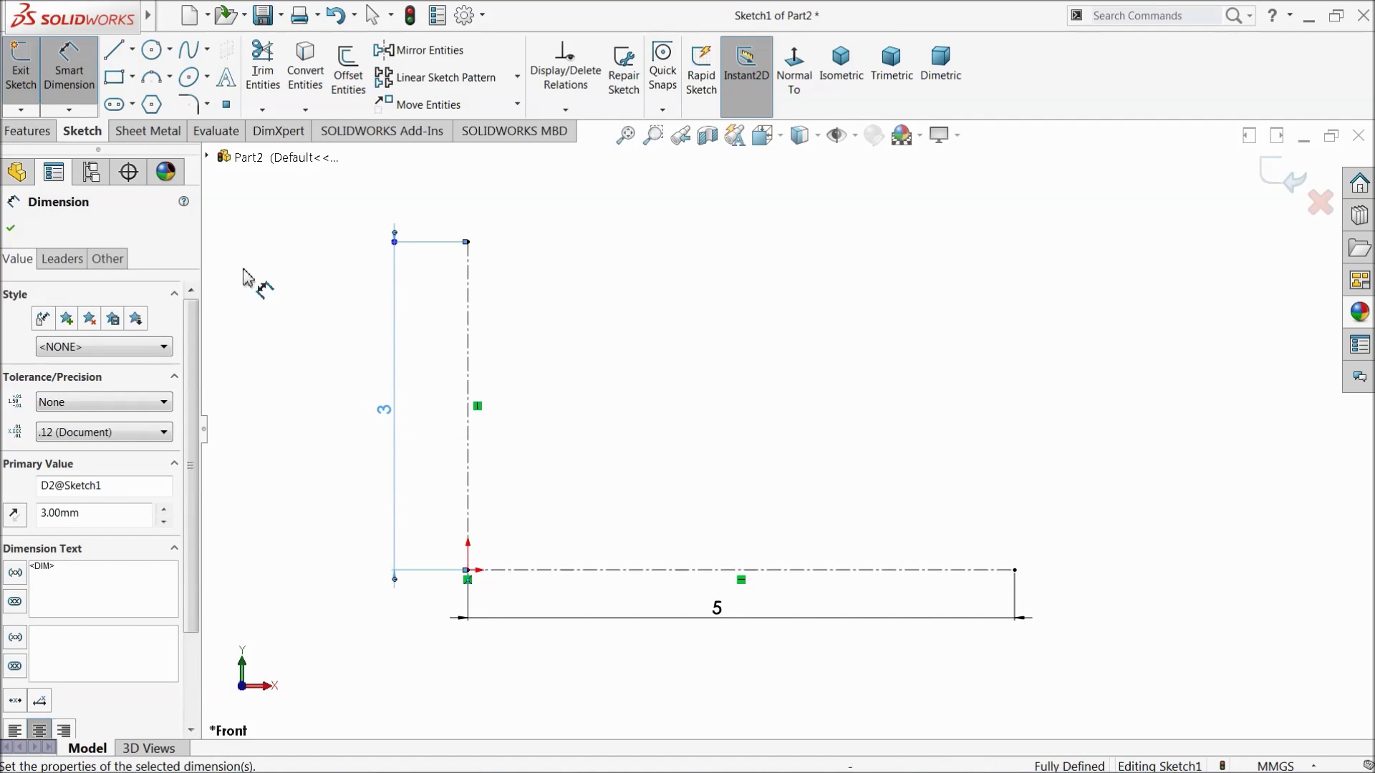
left_click(112, 51)
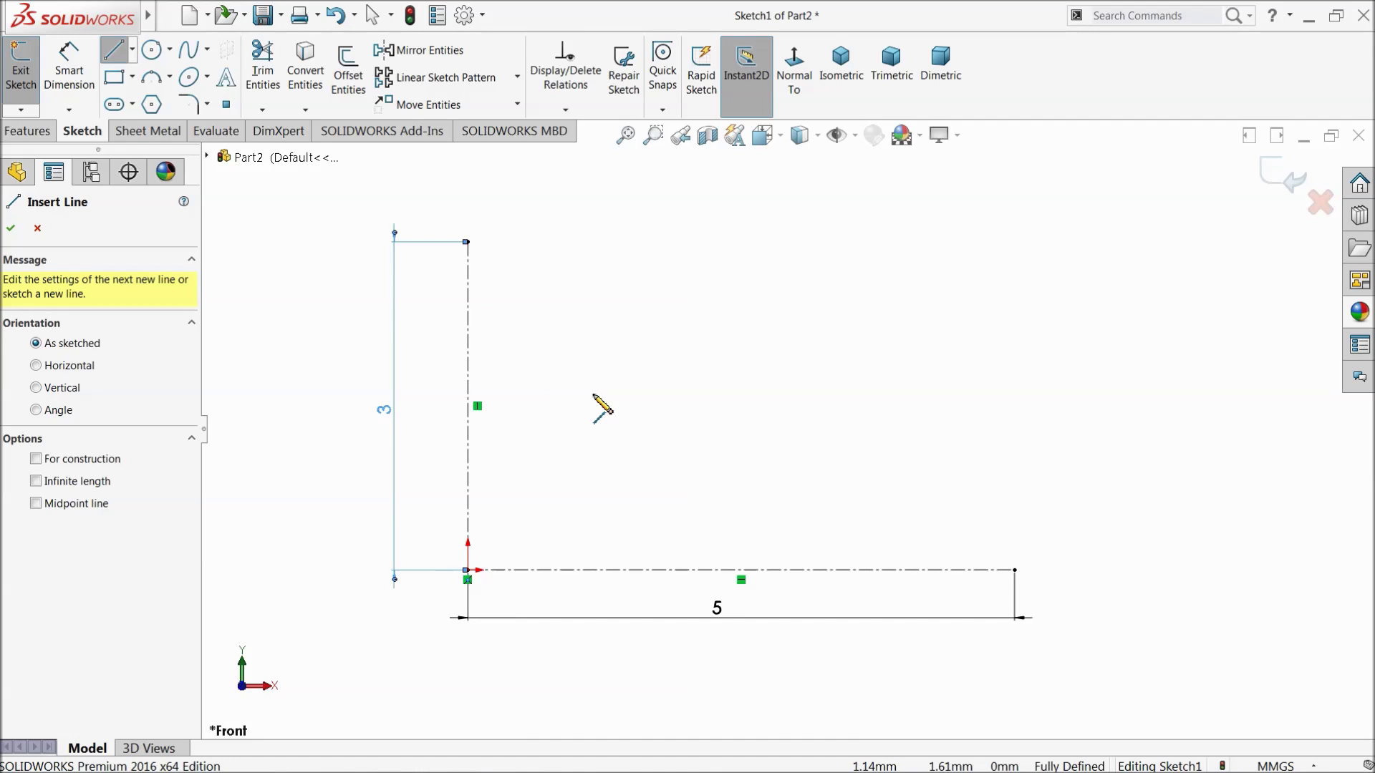
- Draw the profile's bottom edge, inner wall, small step and long edge to the vertical centerline
left_click(957, 570)
left_click(800, 571)
left_click(801, 369)
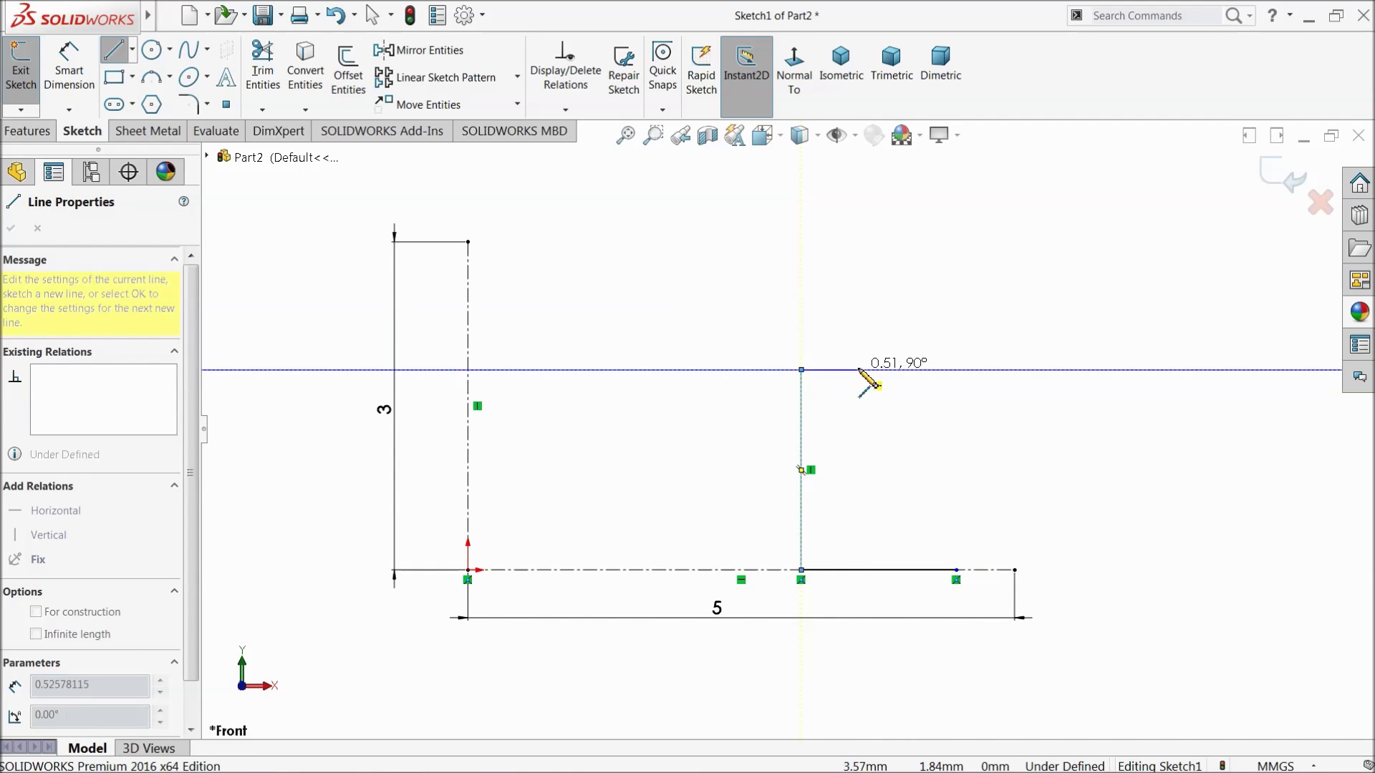
left_click(860, 330)
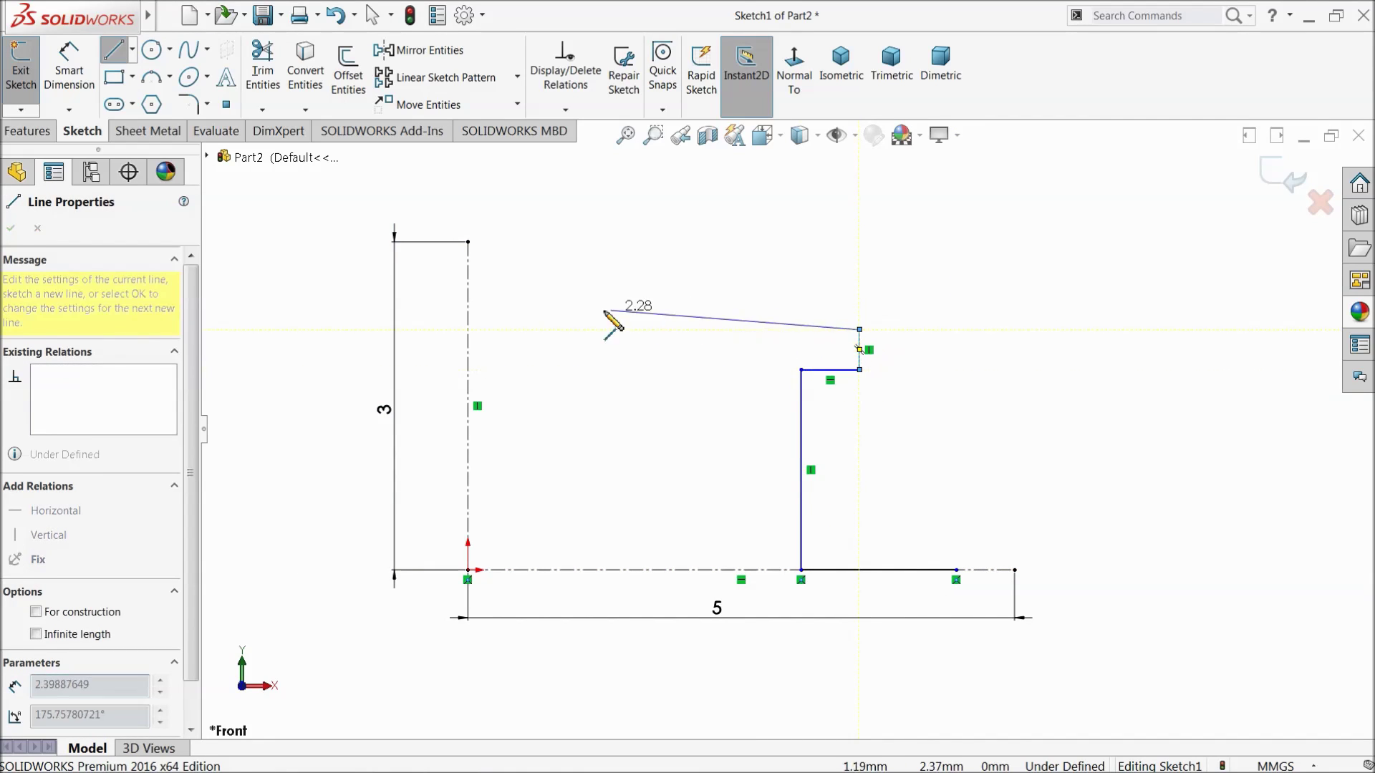
left_click(467, 329)
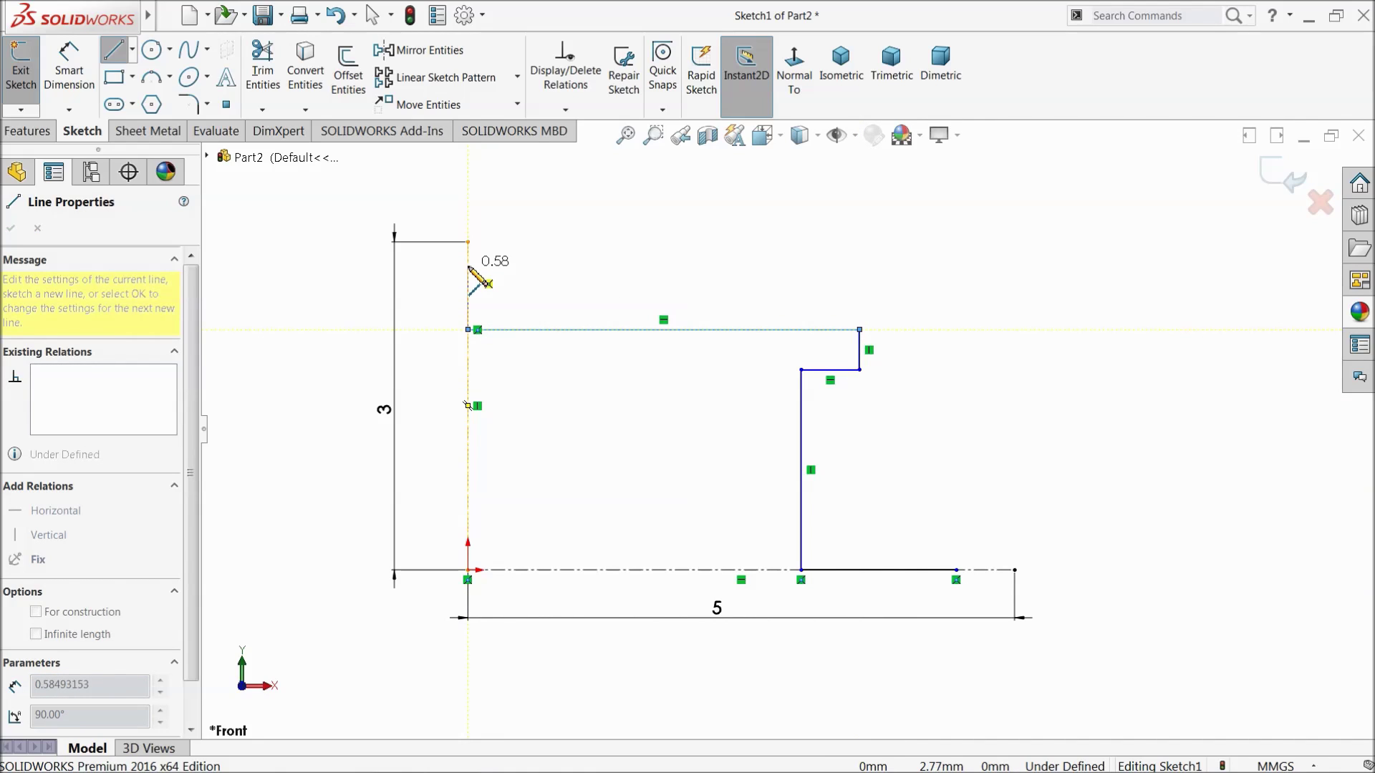
left_click(467, 268)
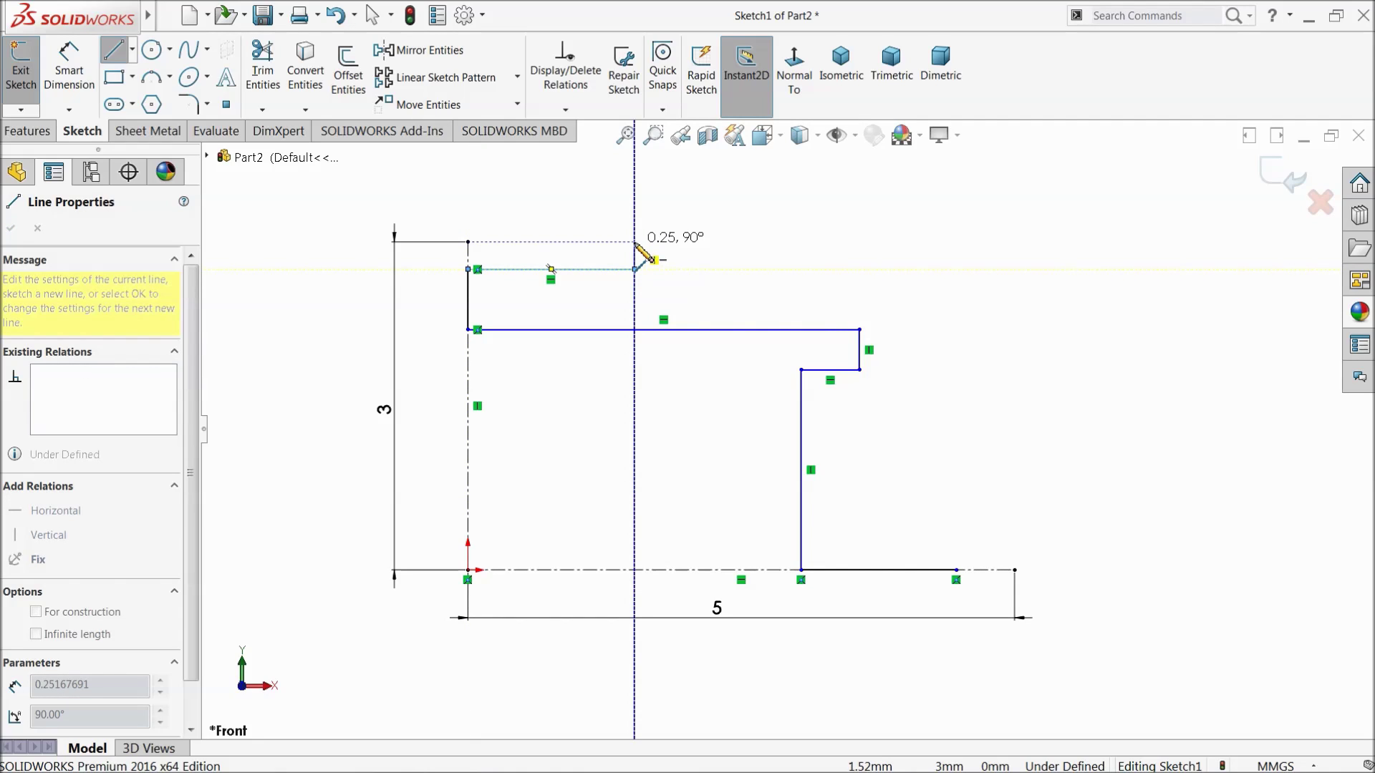
- Complete the outline with the top step, outer wall, chamfer and notch, closing at the bottom corner
left_click(635, 242)
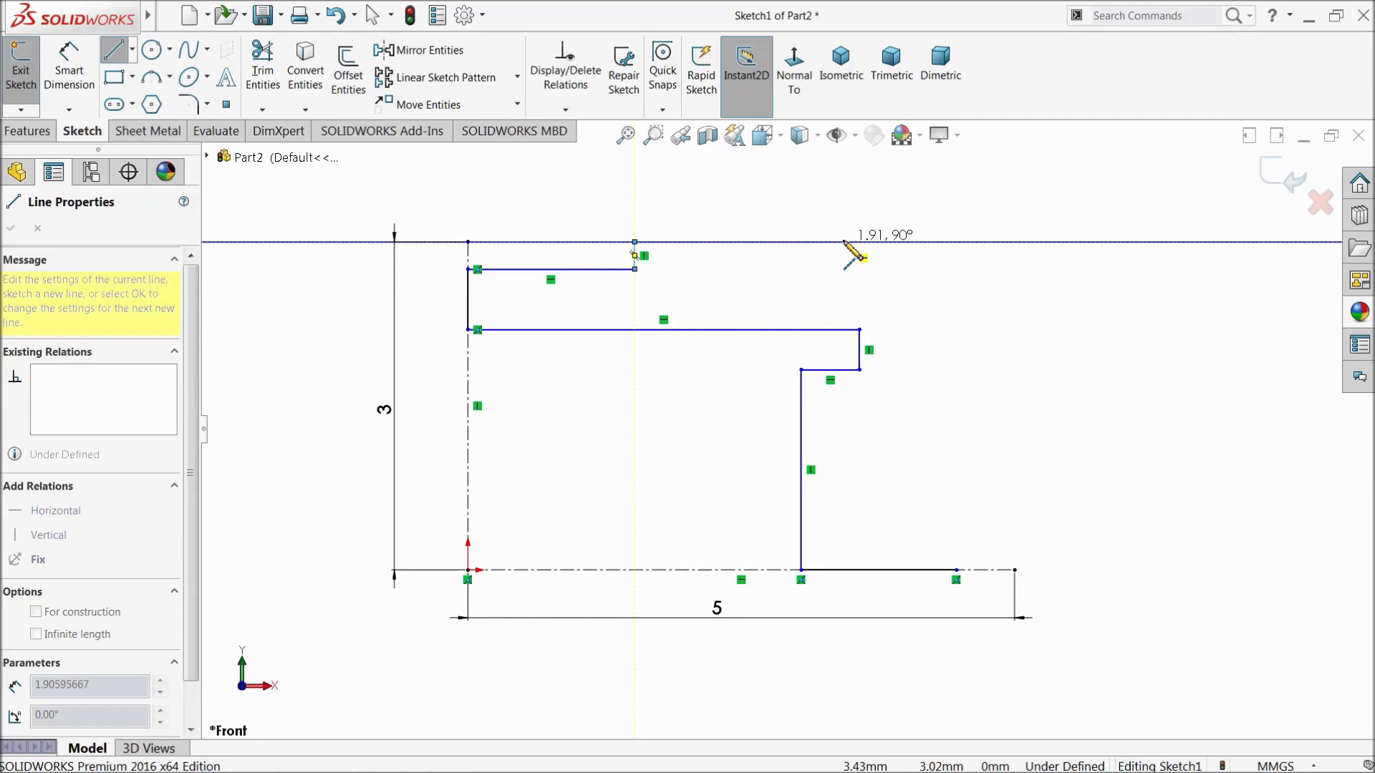
left_click(884, 242)
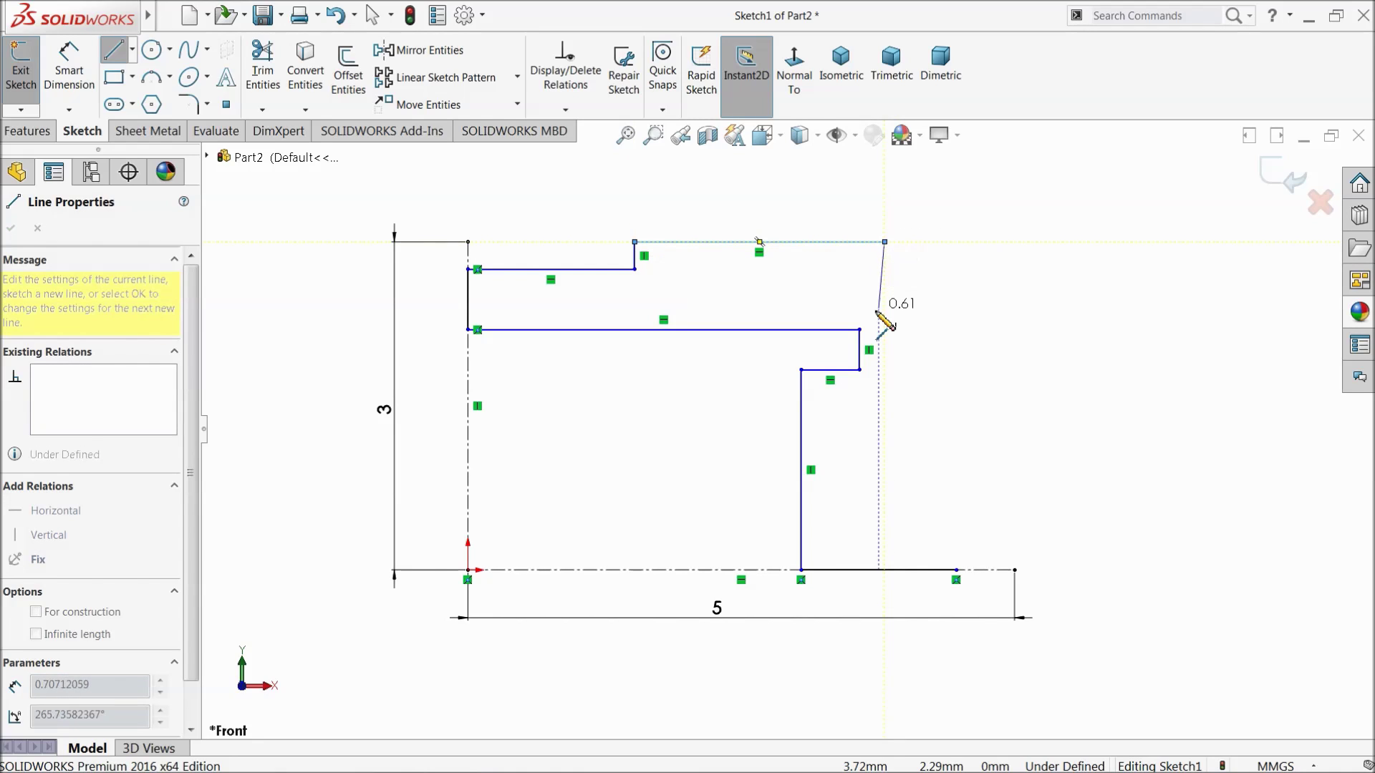
left_click(885, 356)
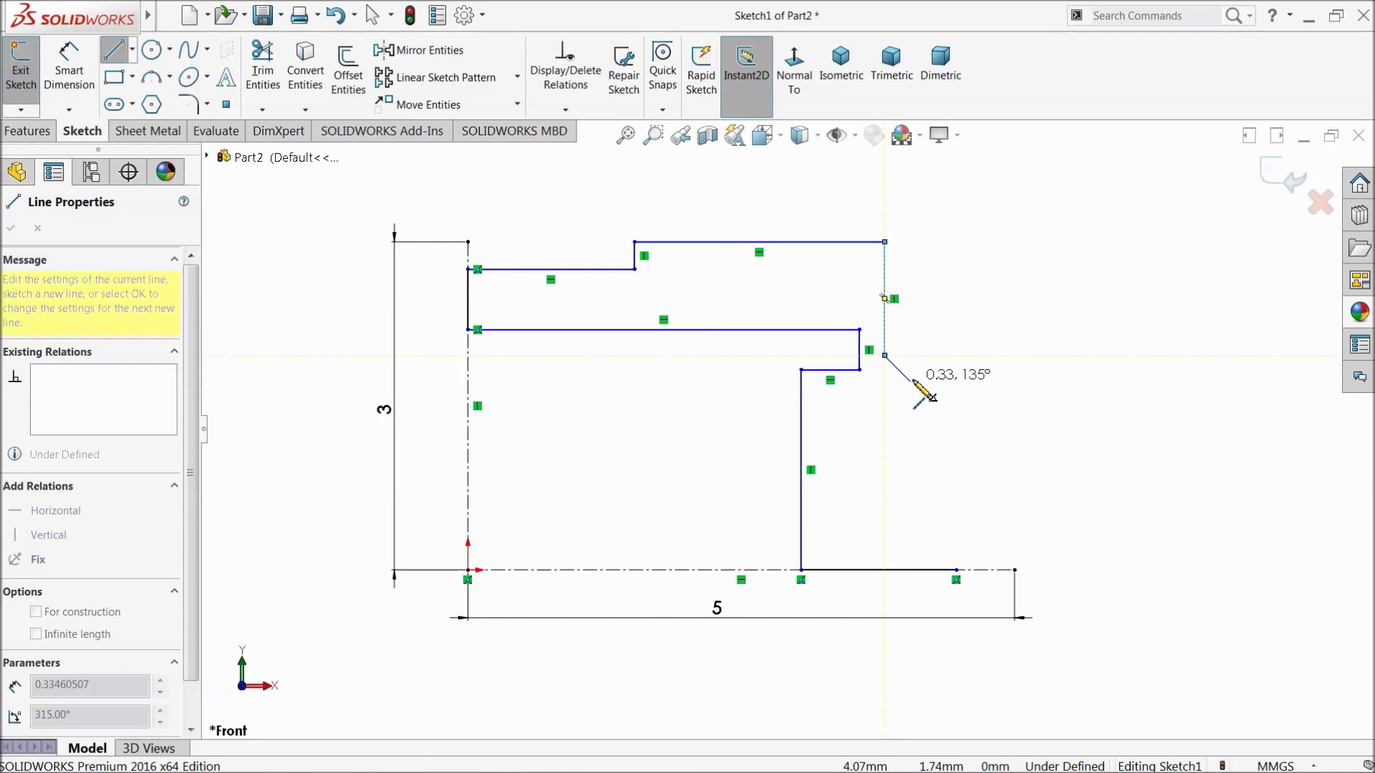
left_click(909, 380)
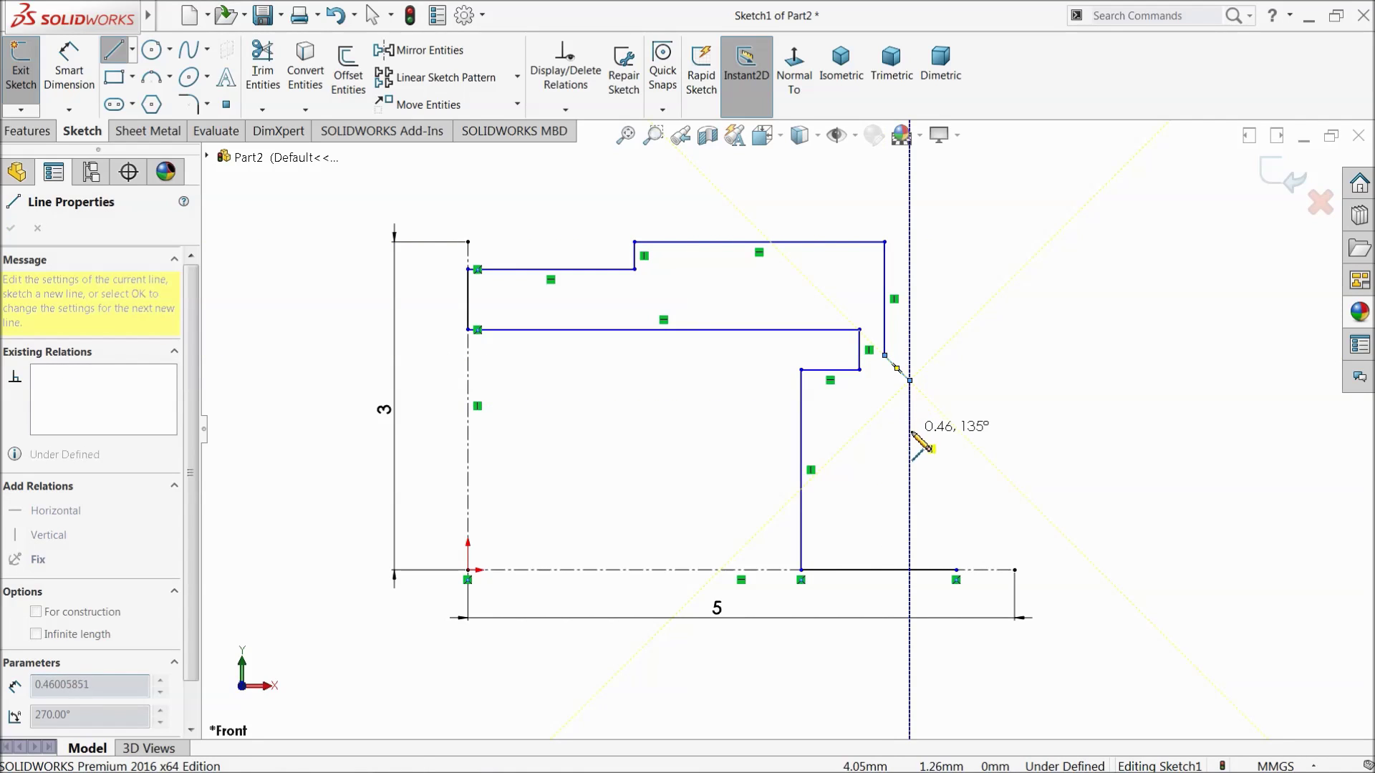
left_click(909, 433)
left_click(884, 432)
left_click(958, 571)
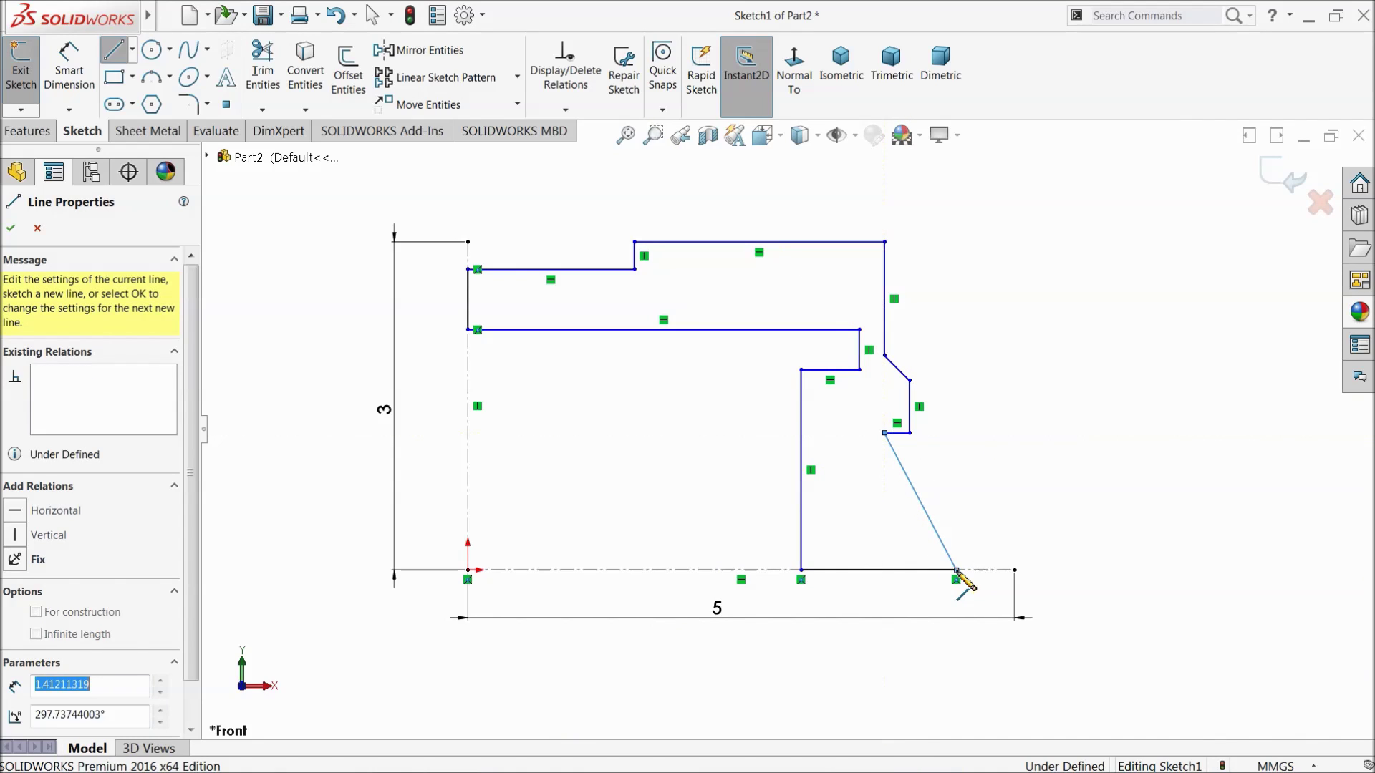
right_click(1016, 434)
- Drag the chamfer and notch corners outward to reshape the lower outer profile
left_click(1044, 440)
scroll(1075, 515, "down", 2)
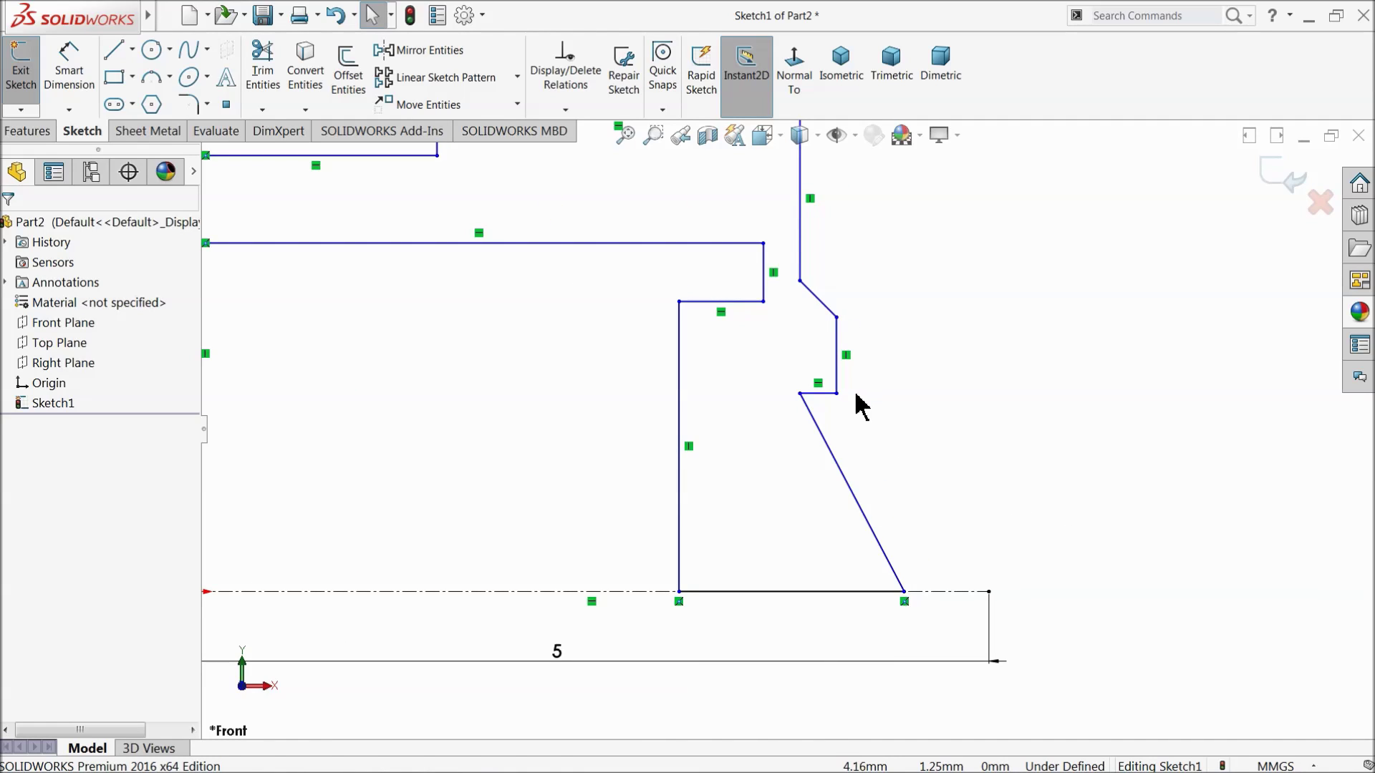
left_click_drag(838, 400, 888, 394)
left_click_drag(797, 394, 872, 397)
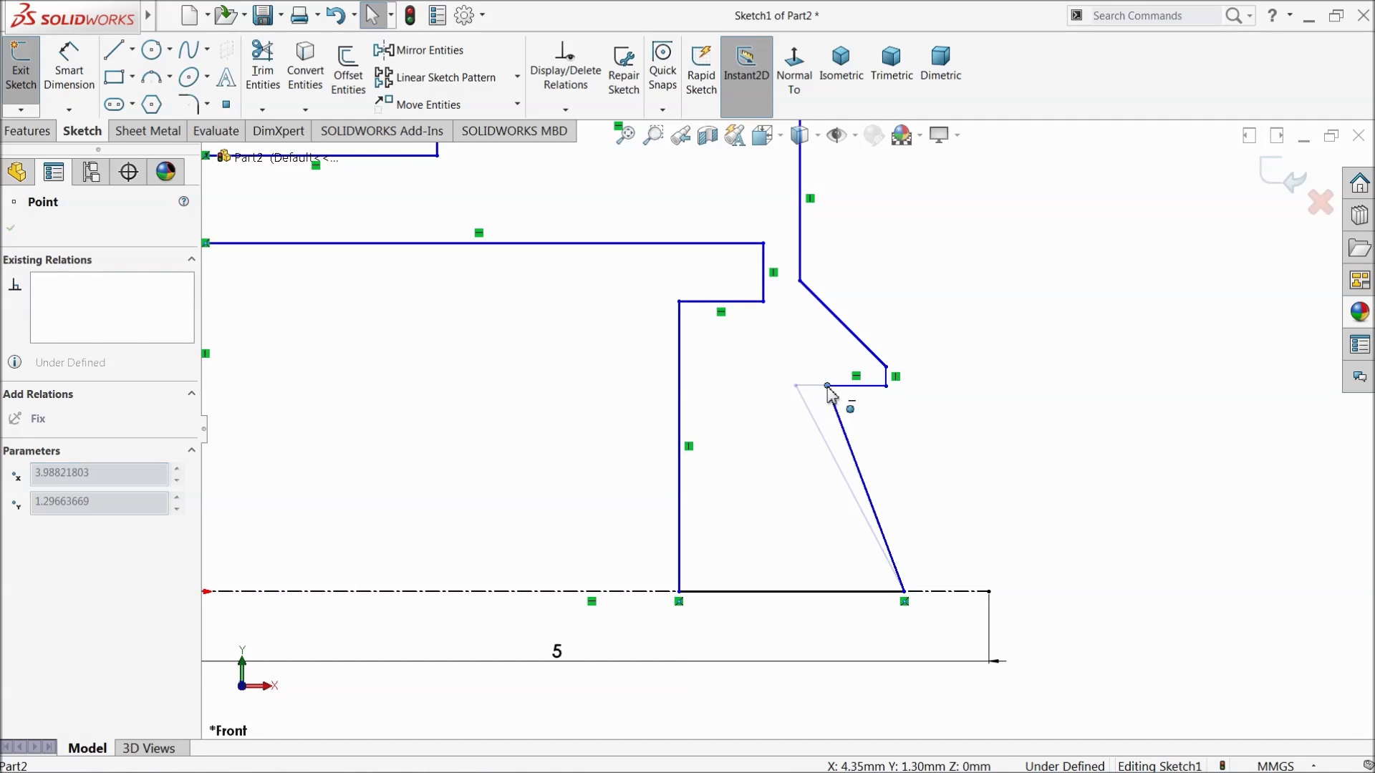
scroll(898, 401, "down", 1)
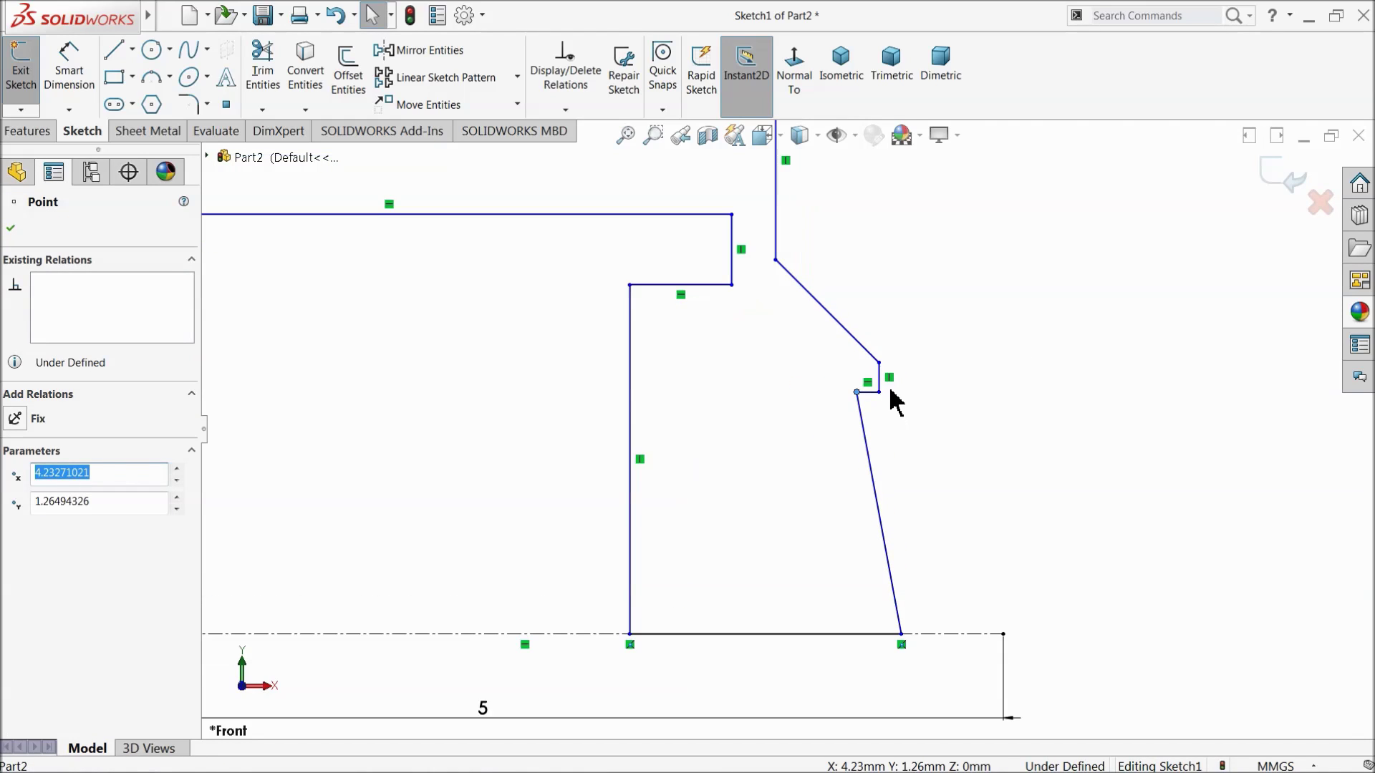
scroll(891, 392, "up", 2)
scroll(879, 389, "down", 1)
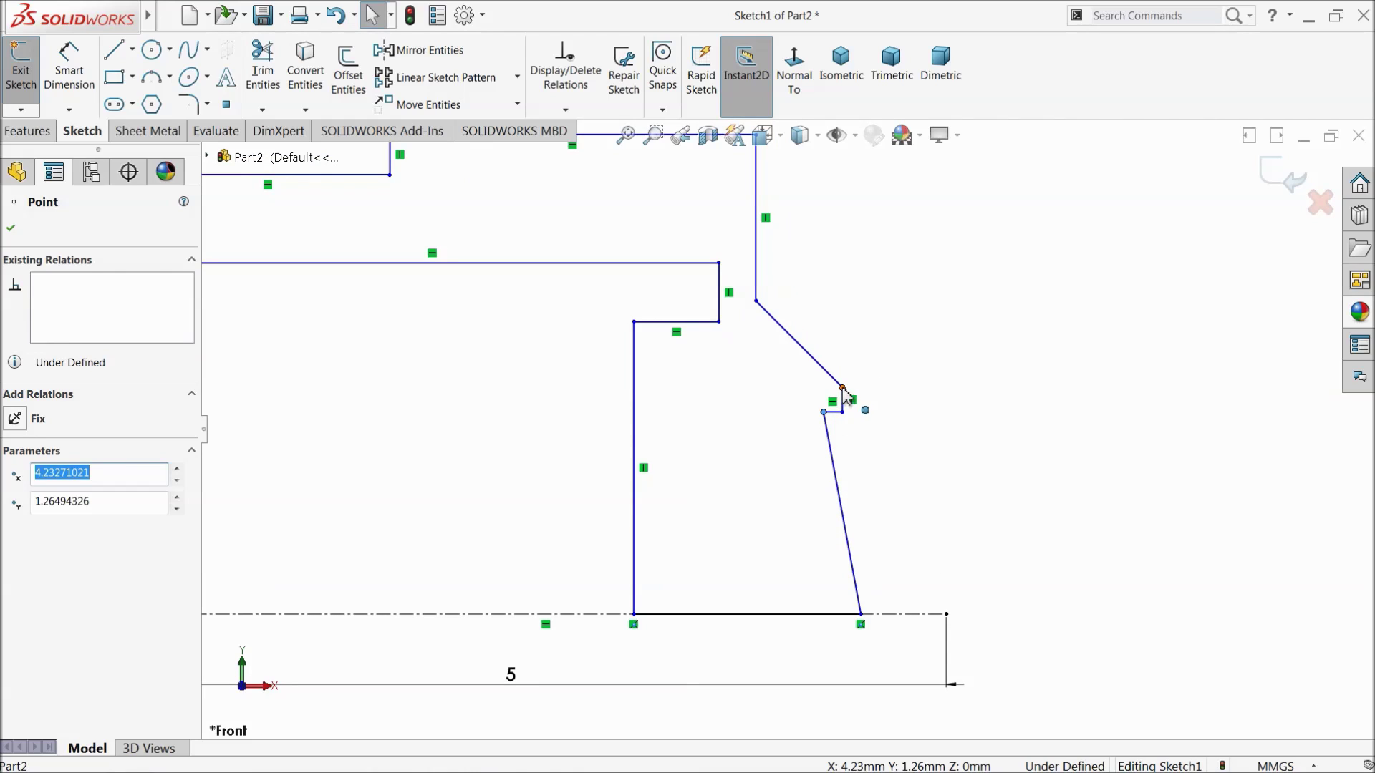
mouse_move(849, 396)
left_mouse_down()
mouse_move(889, 358)
mouse_move(908, 362)
left_mouse_up()
scroll(946, 397, "up", 2)
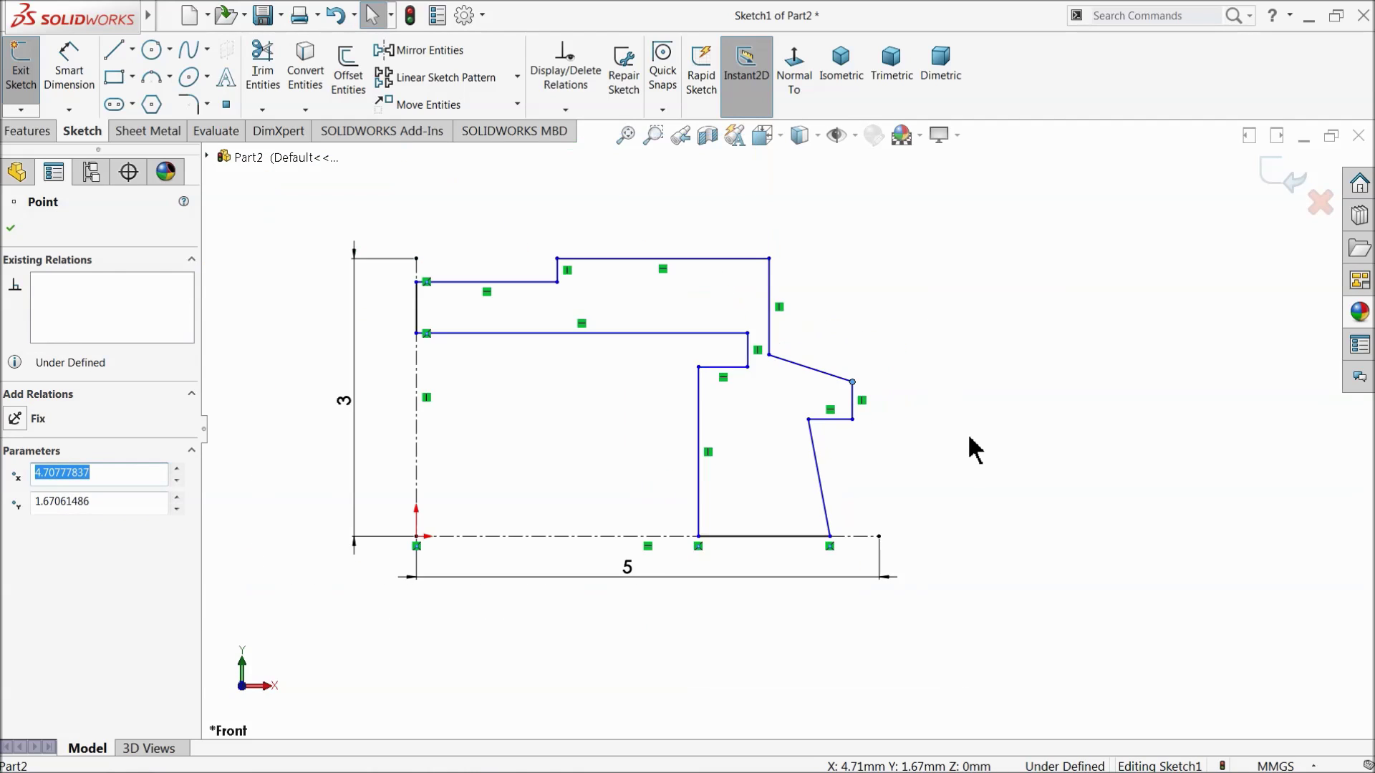
- Try pairing the centerline endpoint with the short outer edge, then stretch the top-right corner outward
left_click(879, 536)
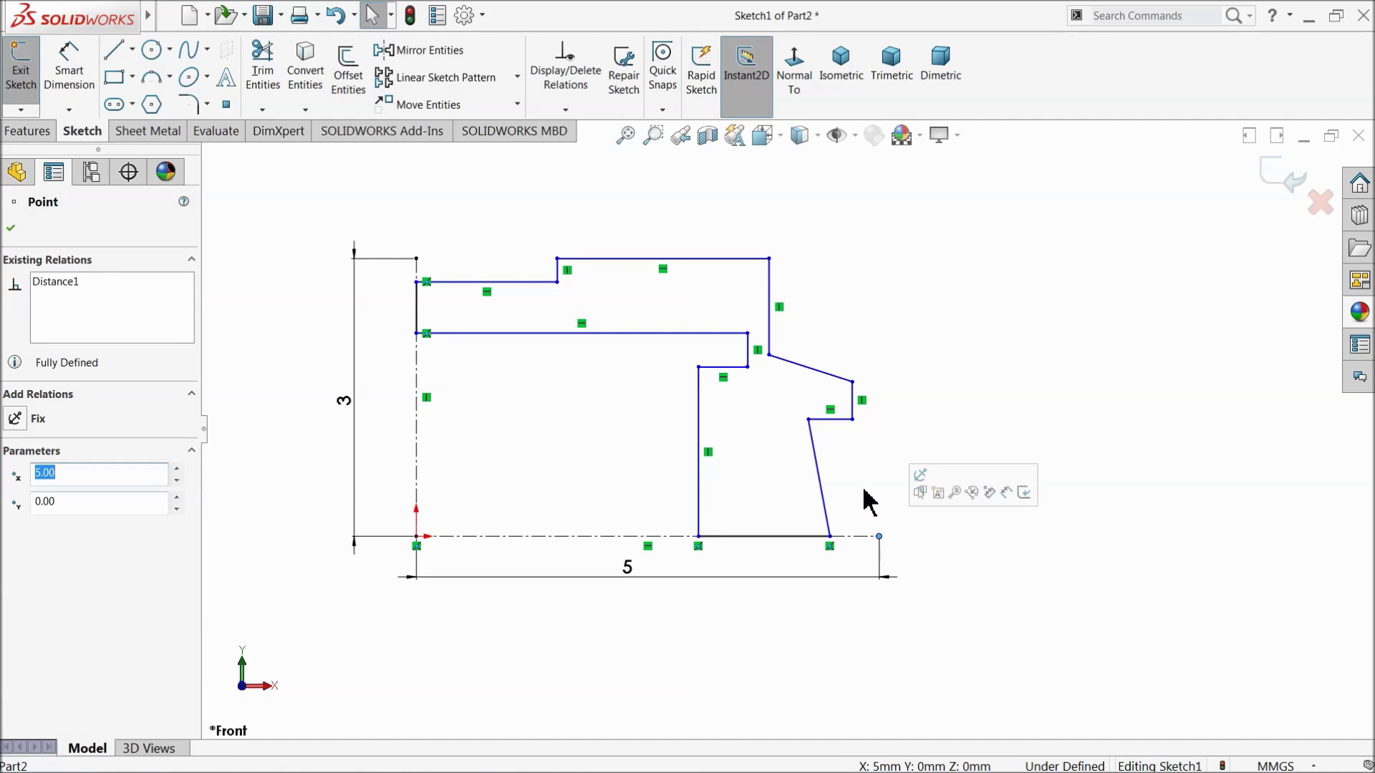
left_click(853, 403)
left_click(879, 537, "ctrl")
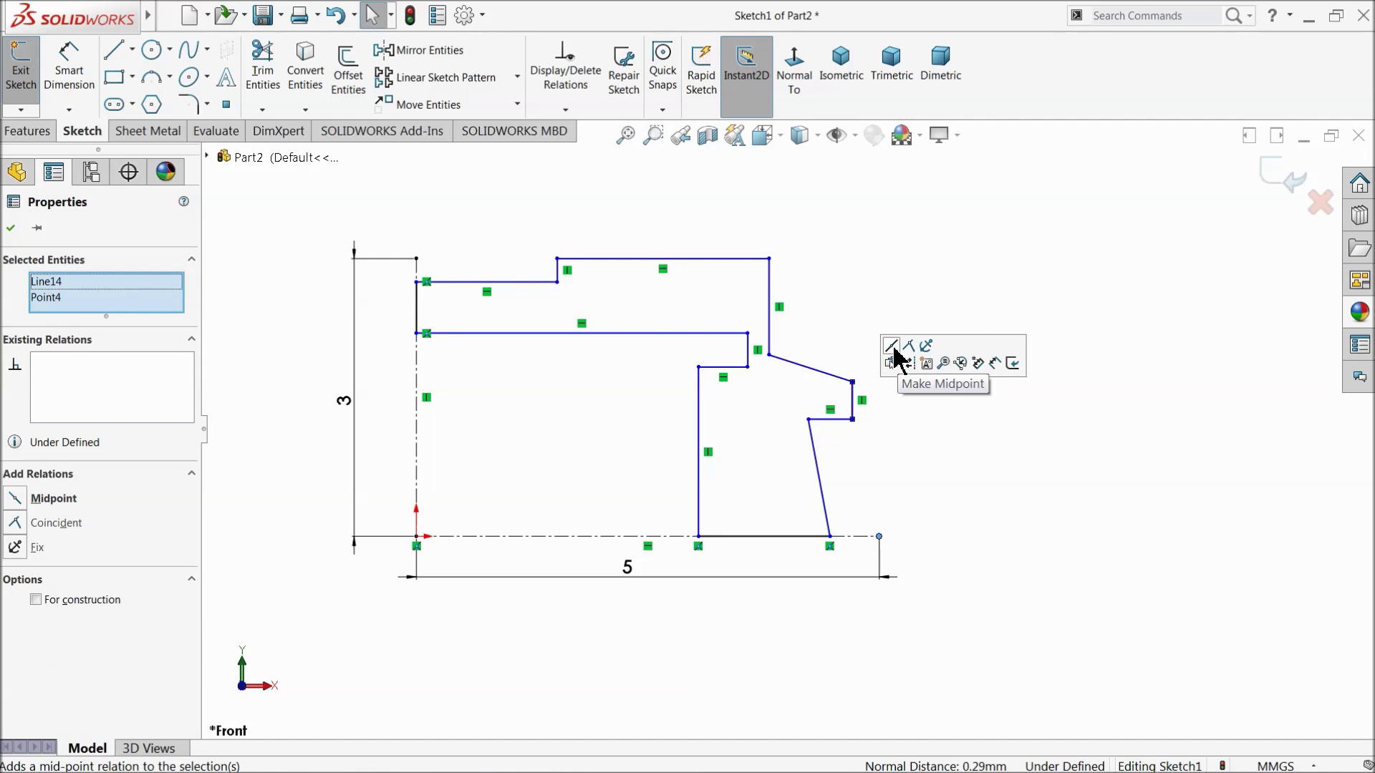
left_click(870, 376)
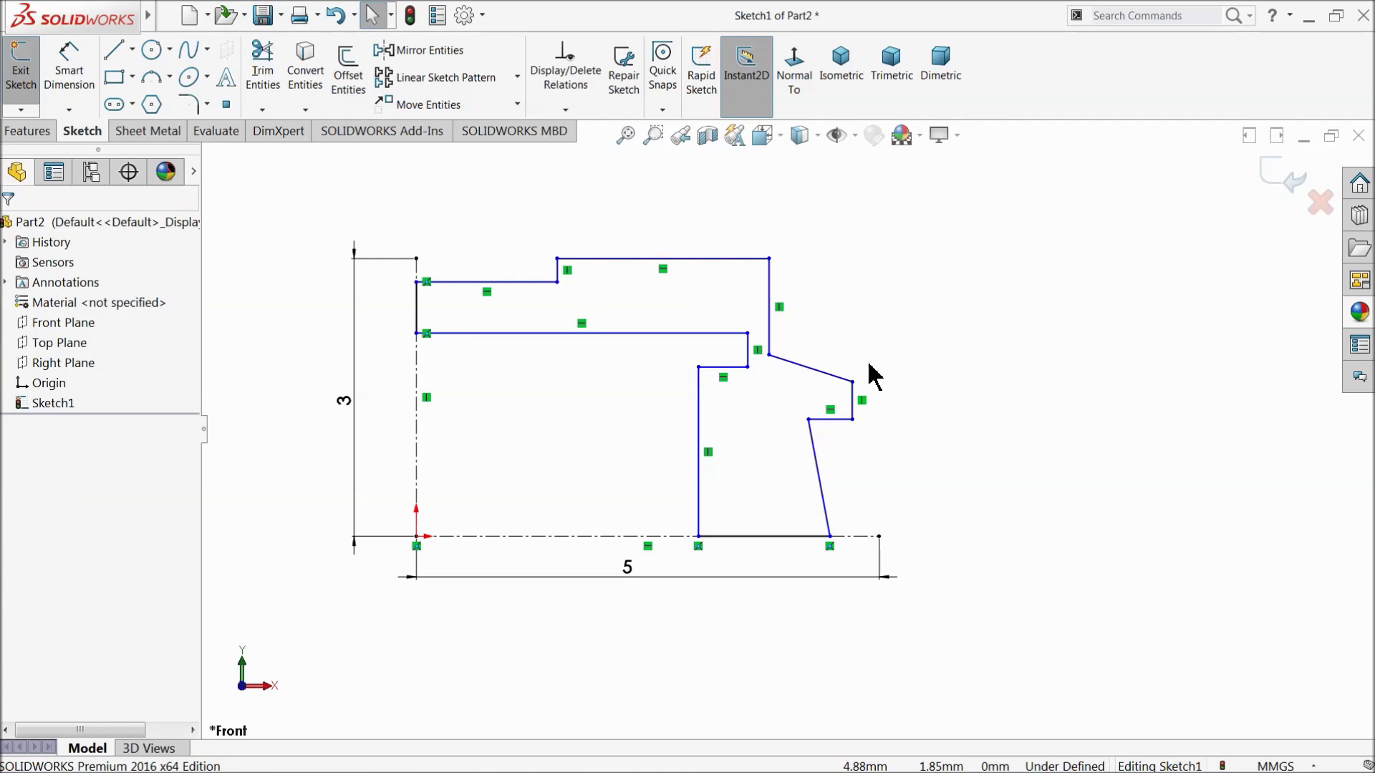
left_click(853, 407)
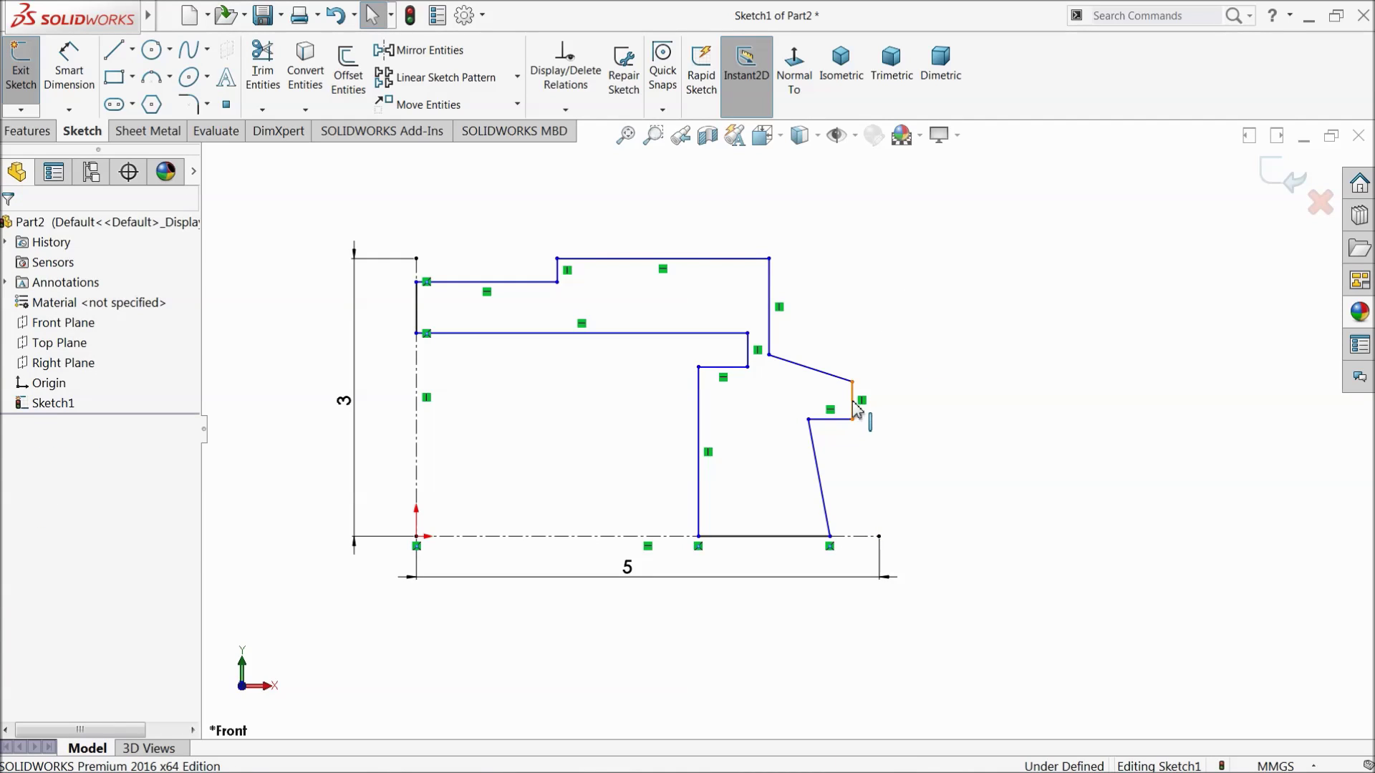
left_click(880, 535, "ctrl")
left_click(911, 365)
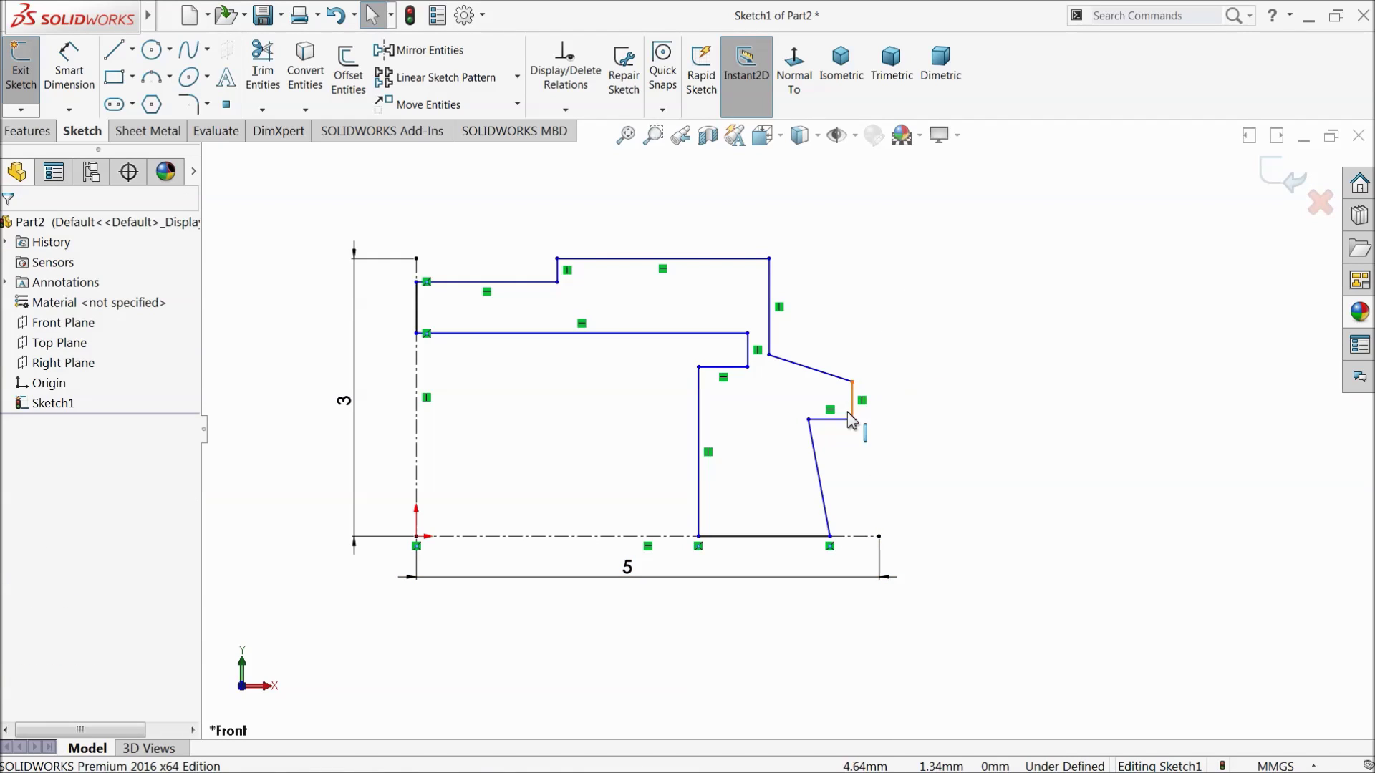
left_click_drag(769, 259, 831, 265)
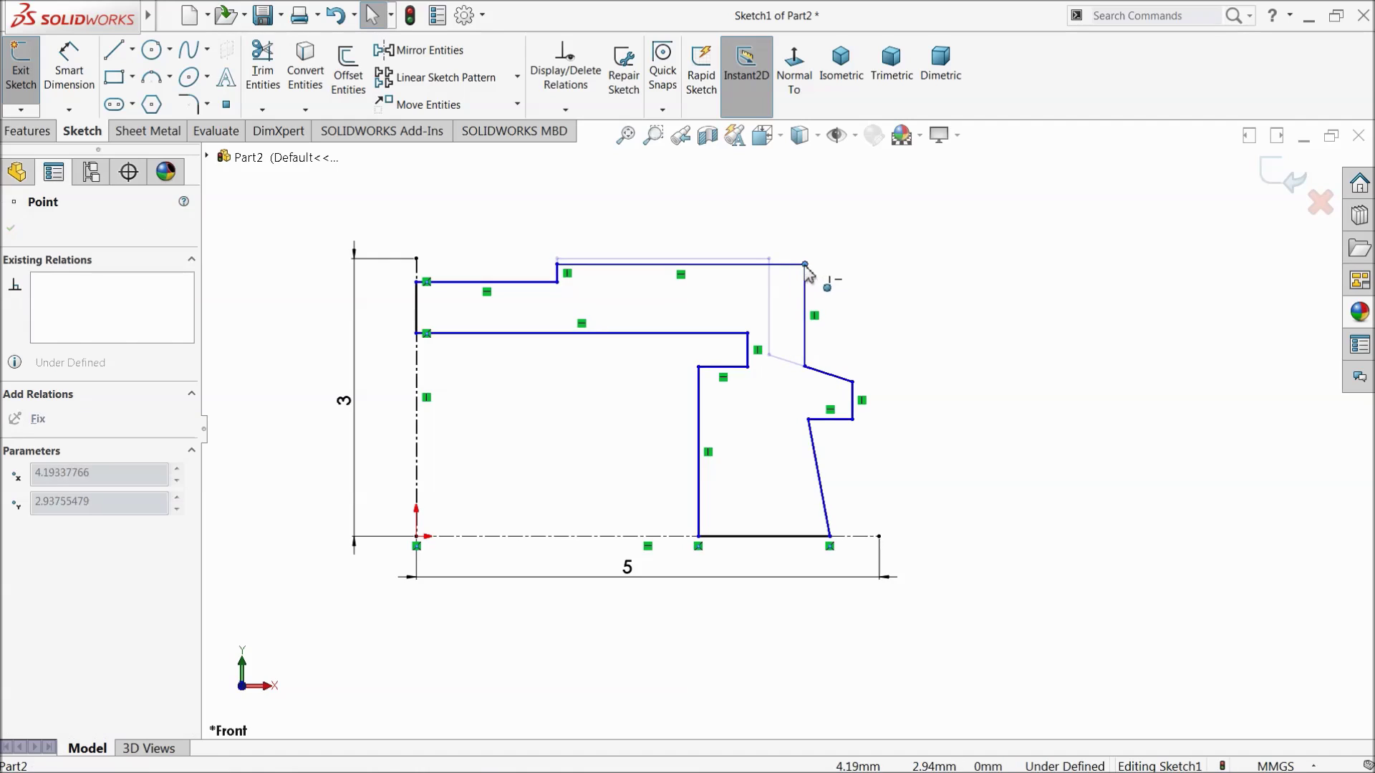
- Dimension the profile's overall width 4.96 and the groove depth 0.04
left_click(930, 258)
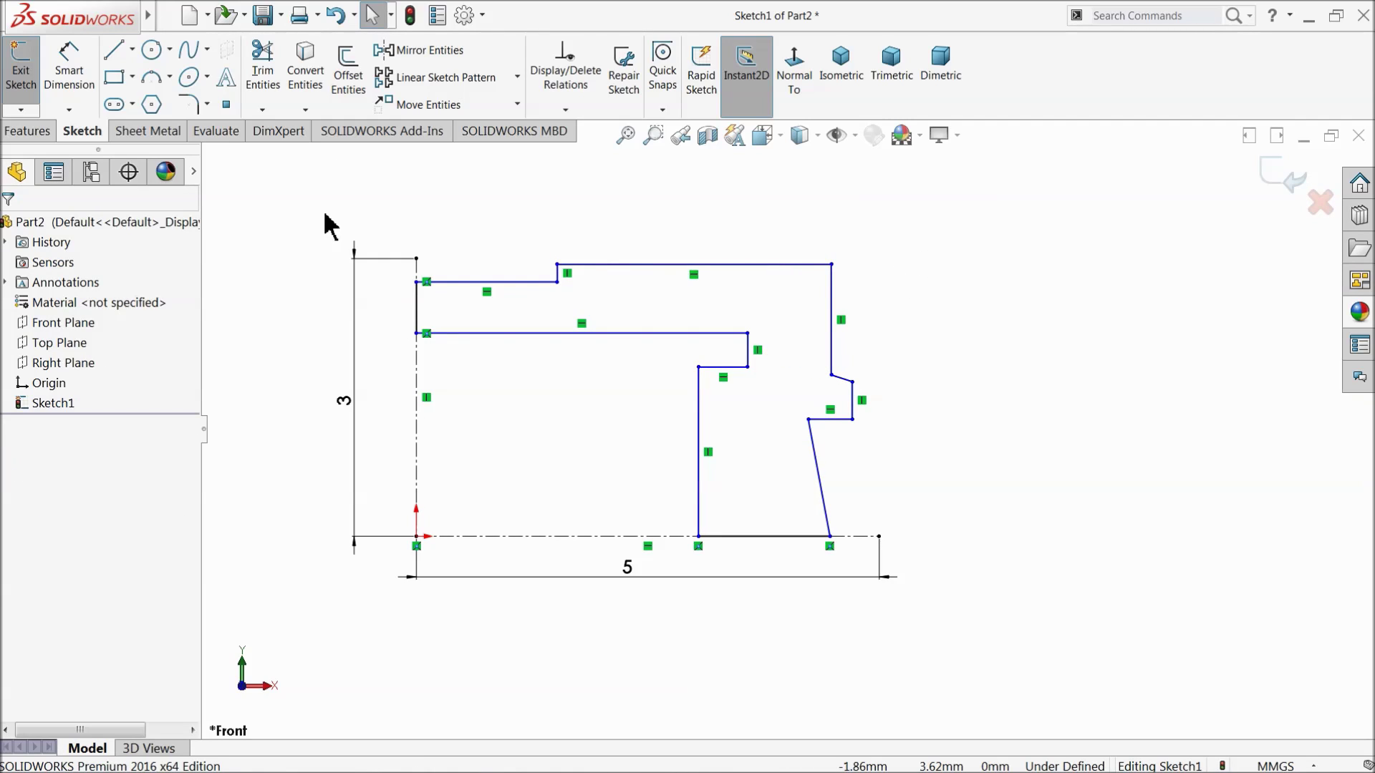
left_click(69, 67)
left_click(417, 301)
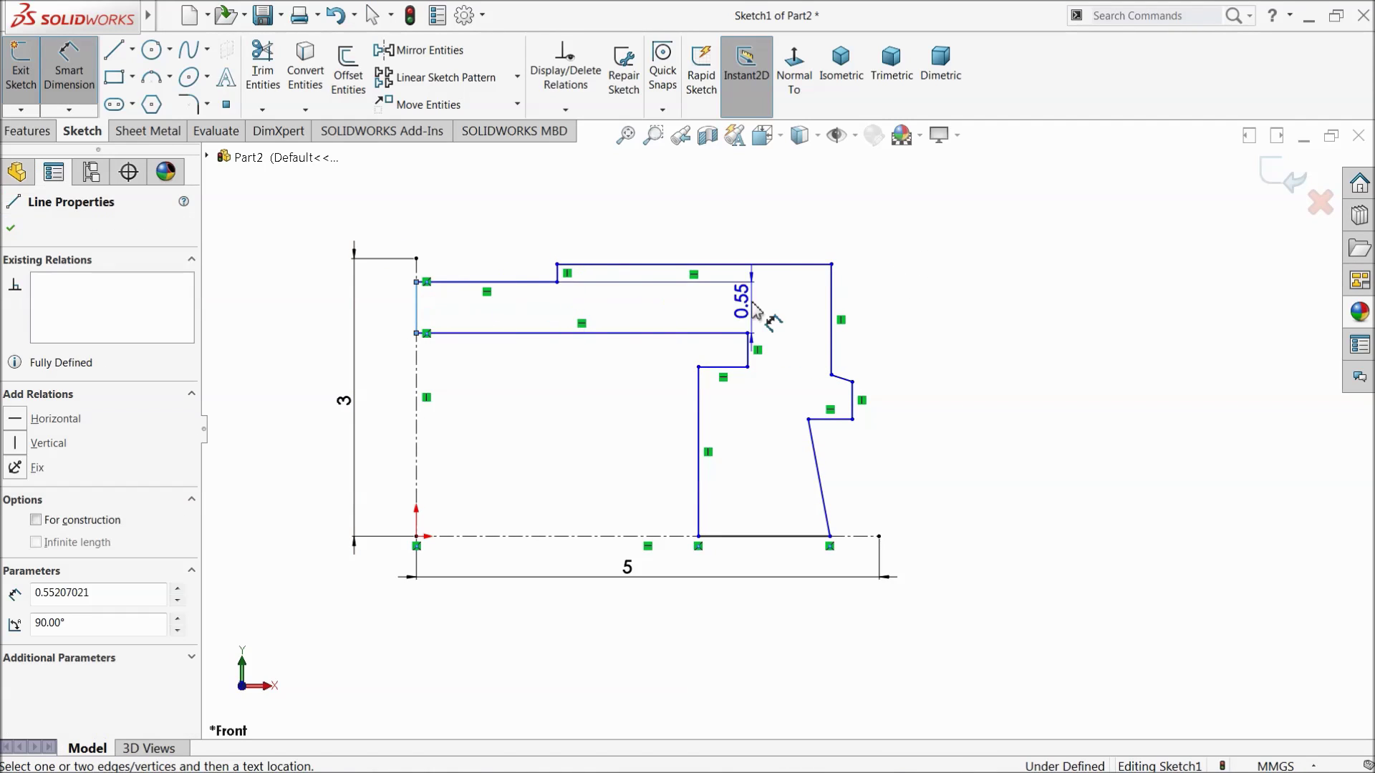
left_click(831, 314)
left_click(651, 232)
type("5-0.04")
left_click(551, 222)
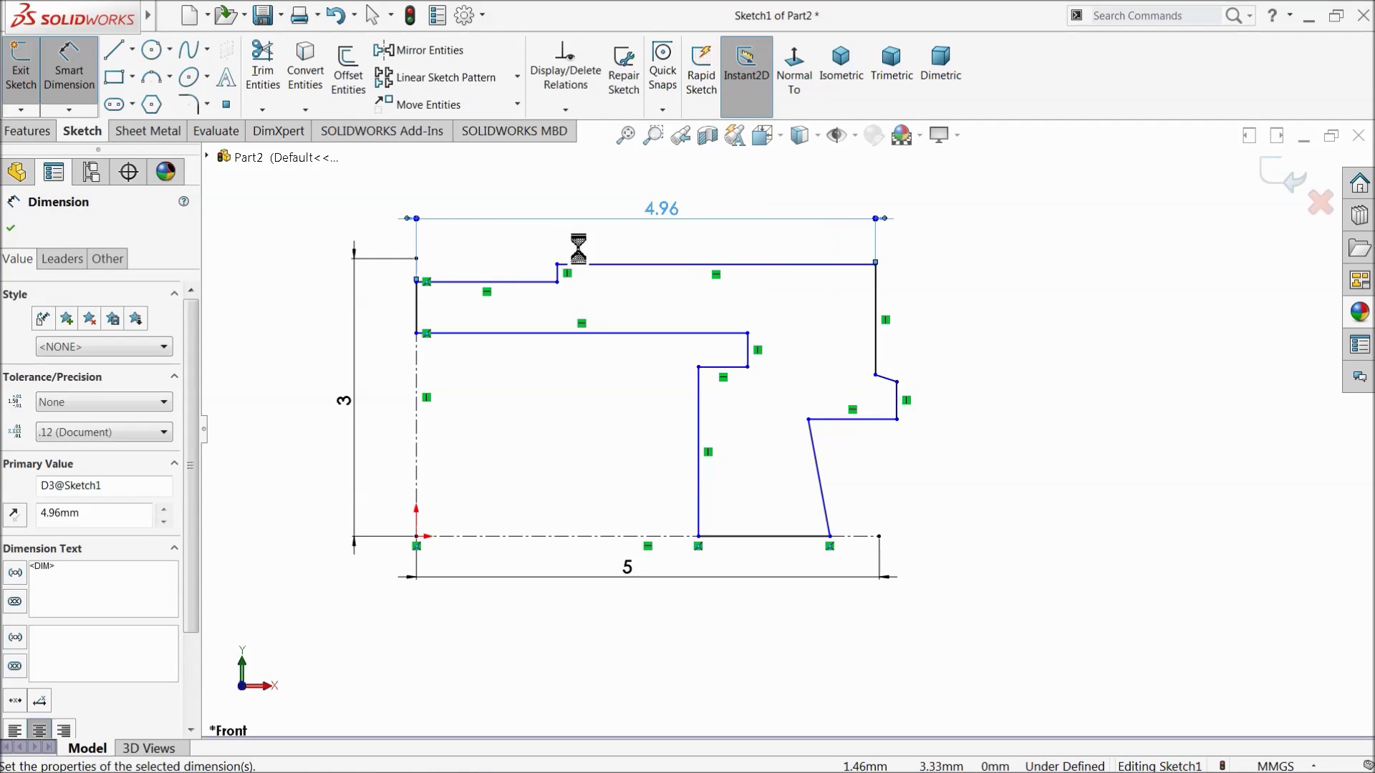
scroll(875, 468, "down", 1)
scroll(912, 430, "down", 1)
scroll(869, 359, "down", 1)
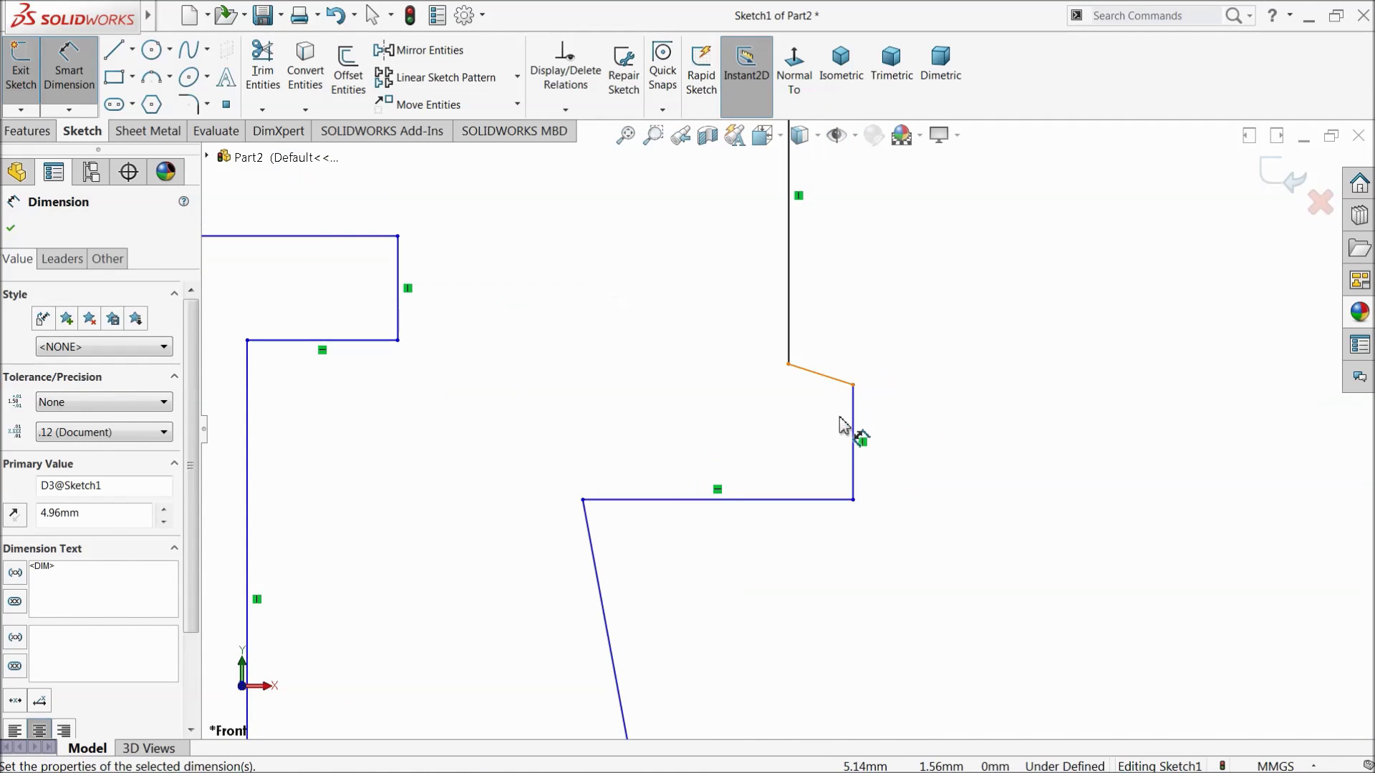
left_click(855, 424)
left_click(789, 354)
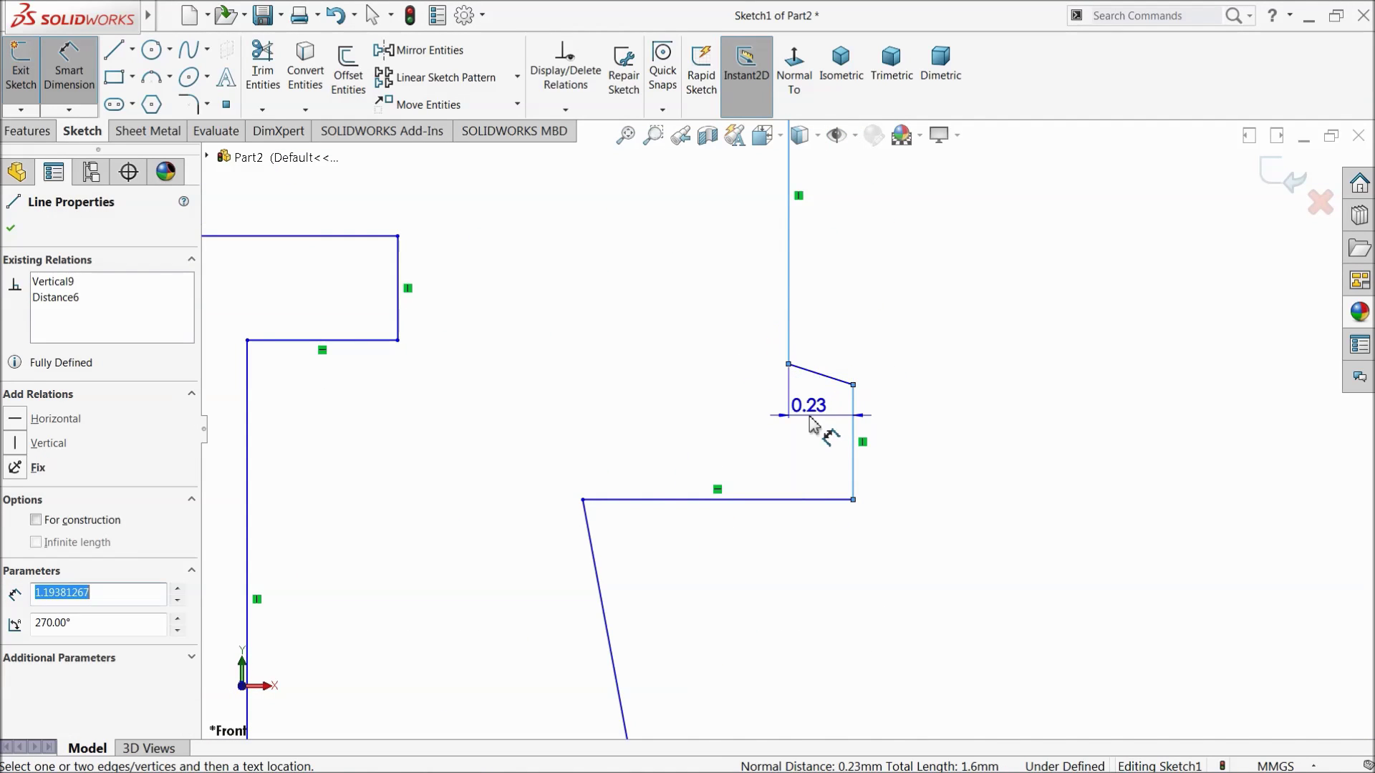
left_click(814, 425)
type("0.04")
key("Return")
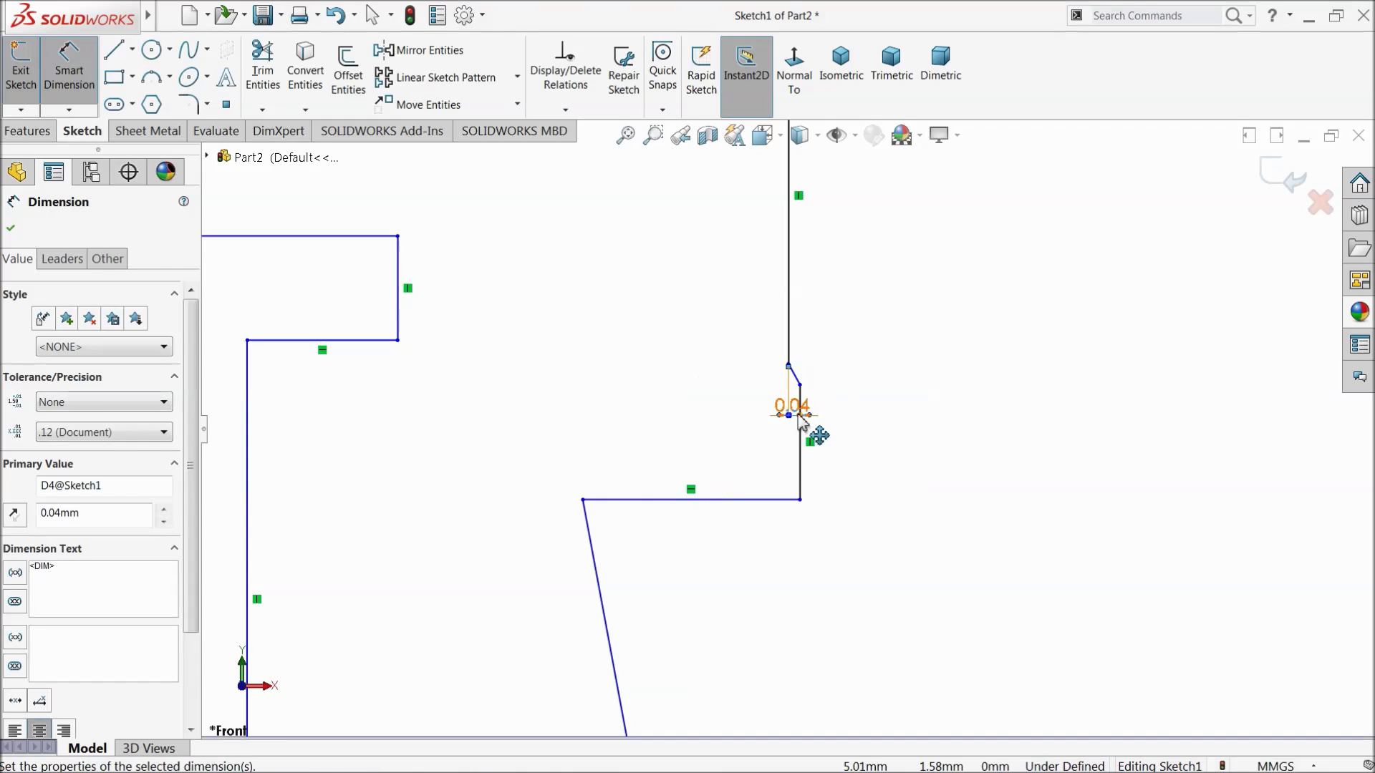
scroll(776, 432, "up", 1)
scroll(773, 461, "up", 1)
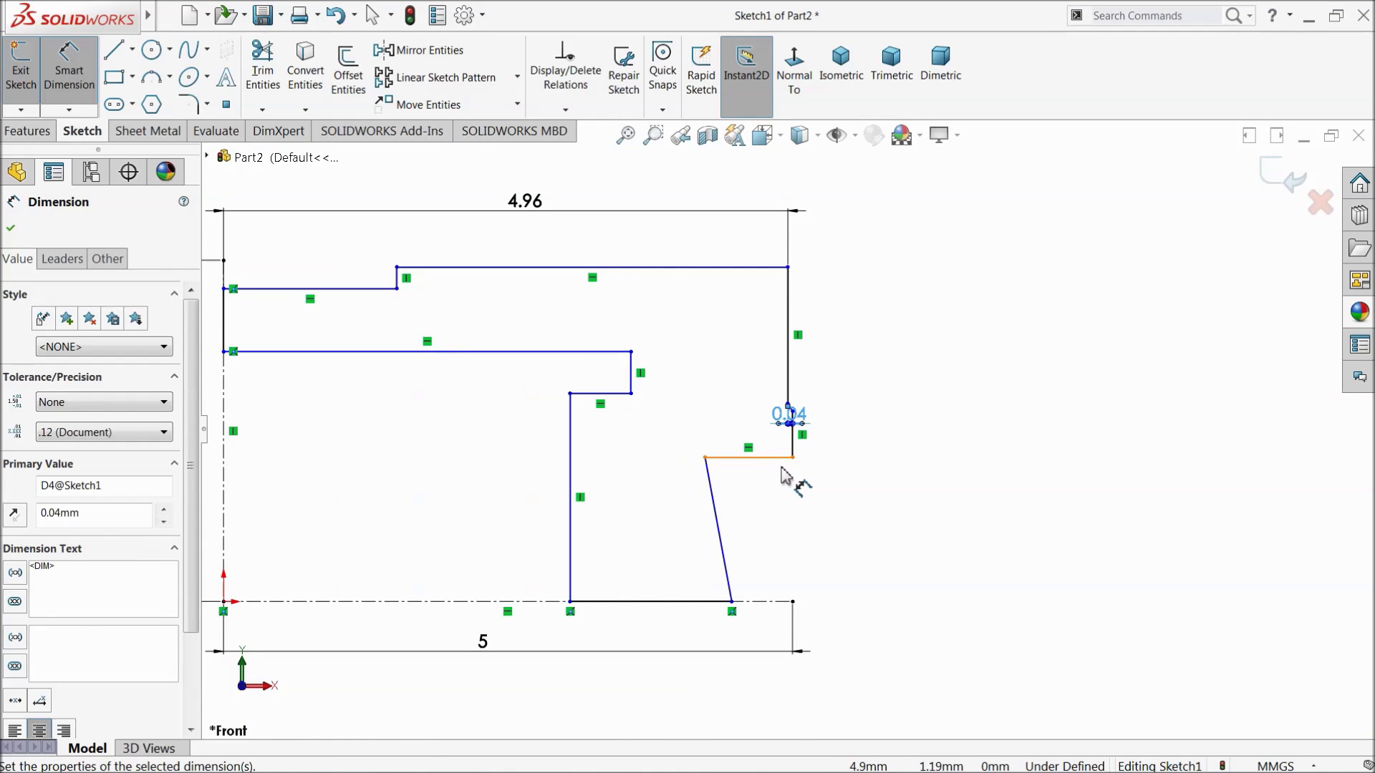
scroll(814, 598, "down", 2)
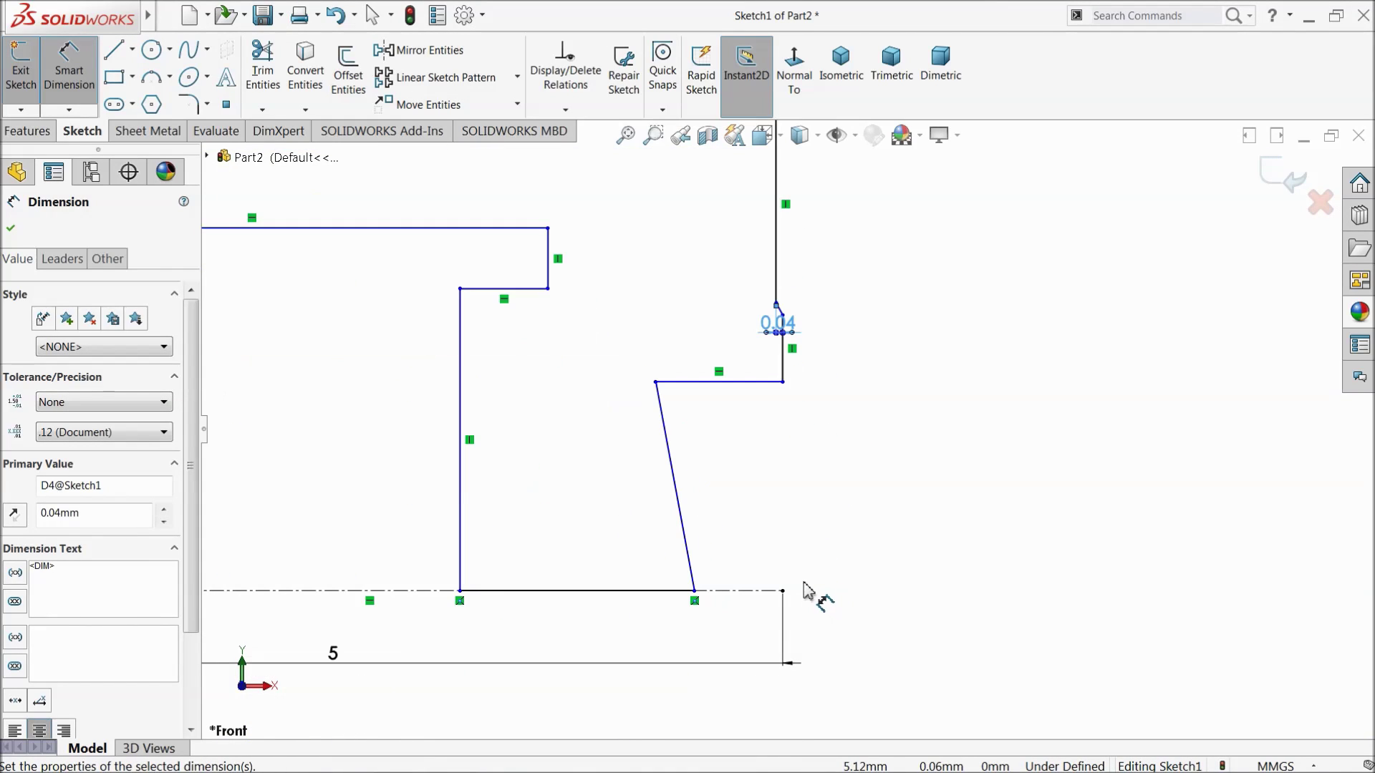
- Add the 5 overall length as a reference dimension and the 0.22 step width
left_click(785, 376)
scroll(789, 436, "up", 2)
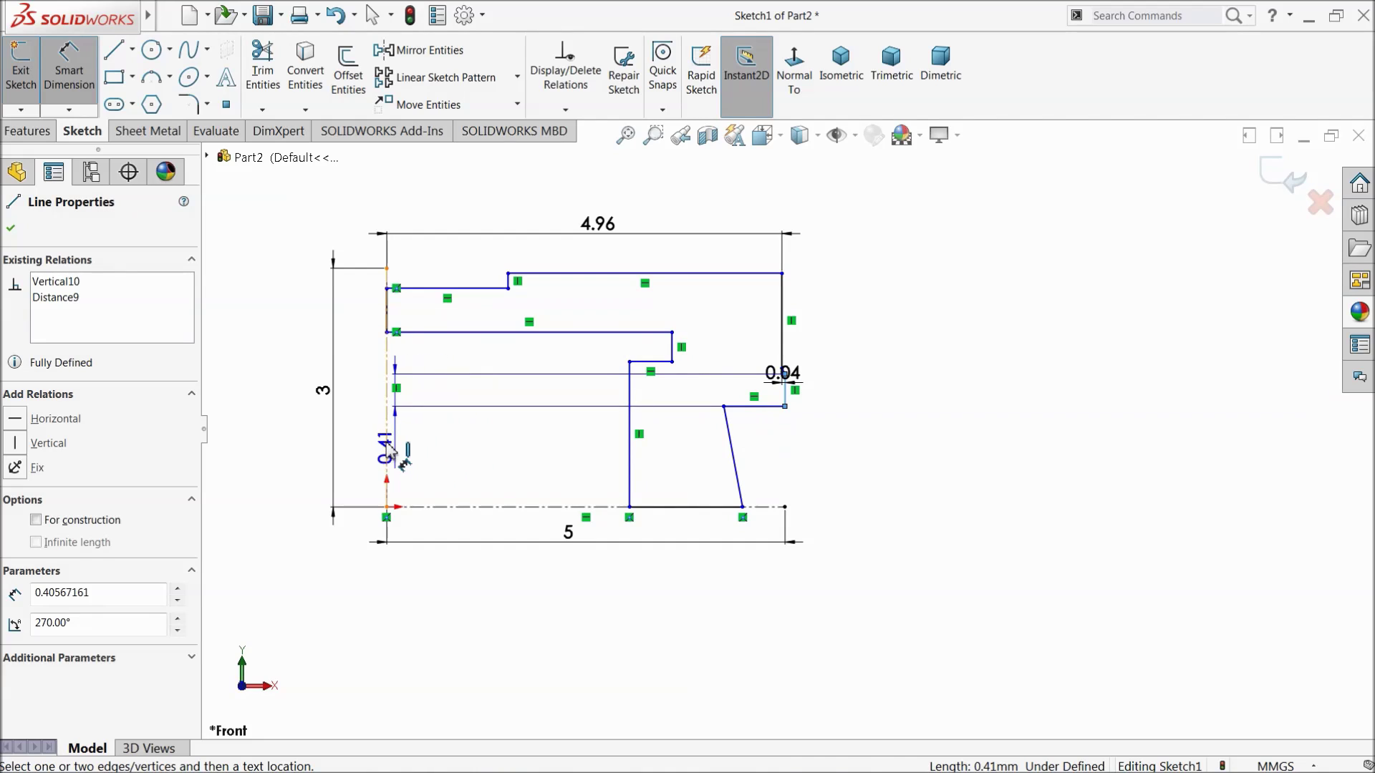
left_click(387, 452)
left_click(578, 604)
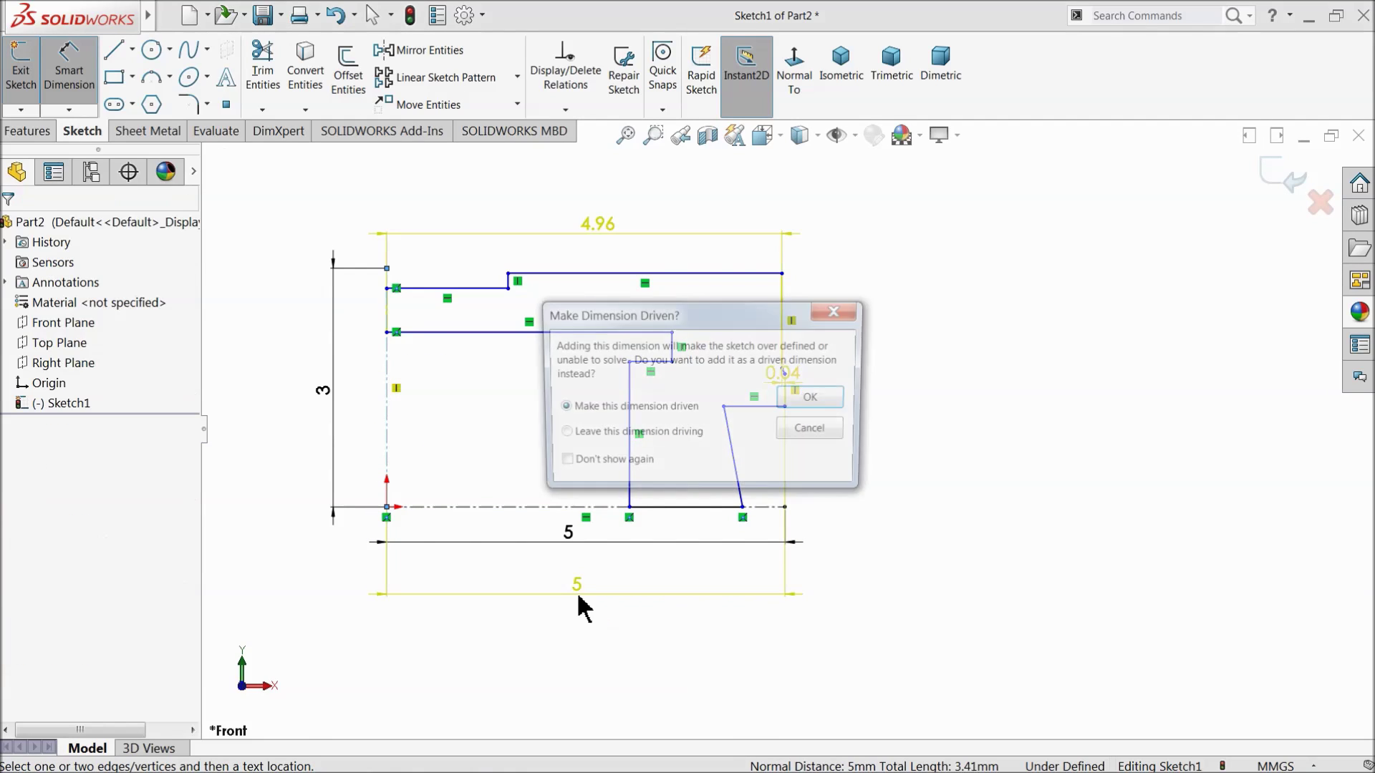
left_click(817, 408)
scroll(792, 490, "down", 2)
scroll(789, 489, "down", 2)
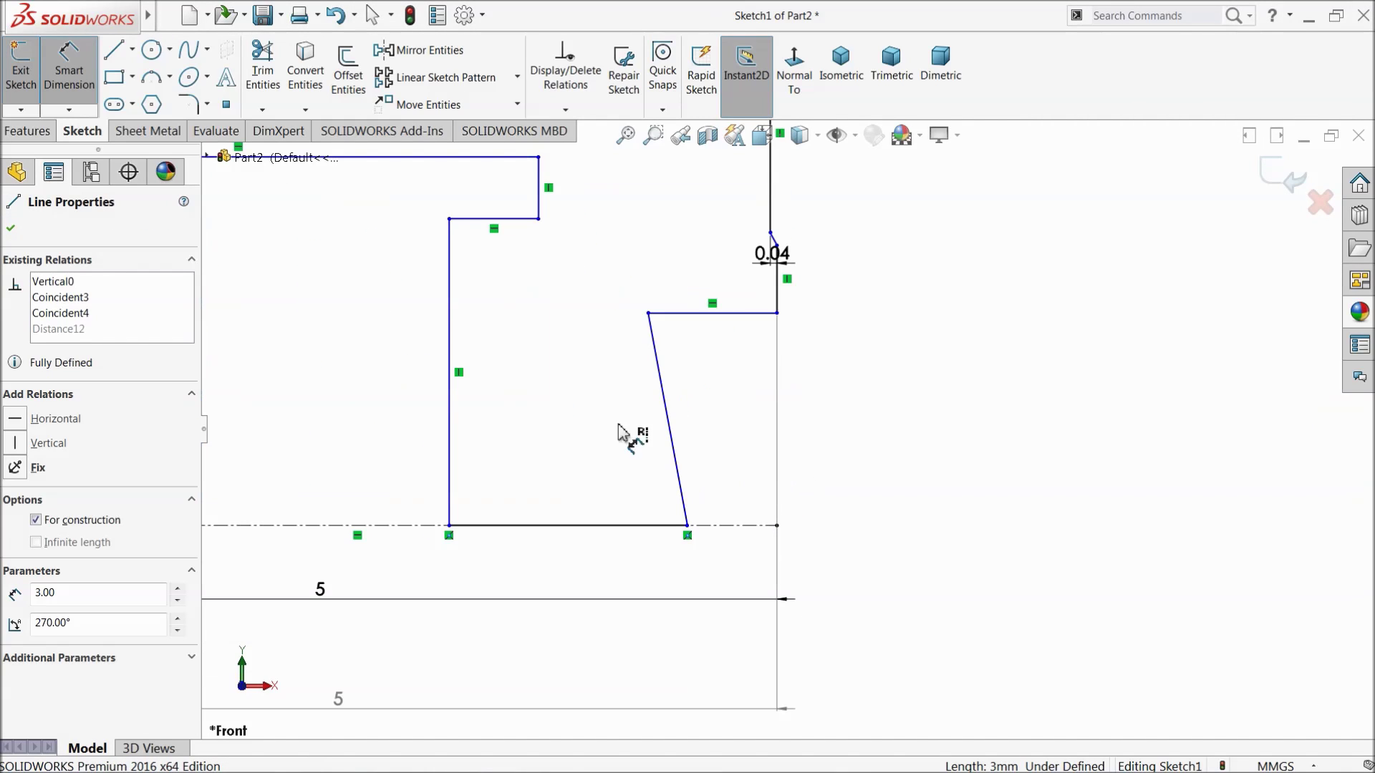
left_click(716, 324)
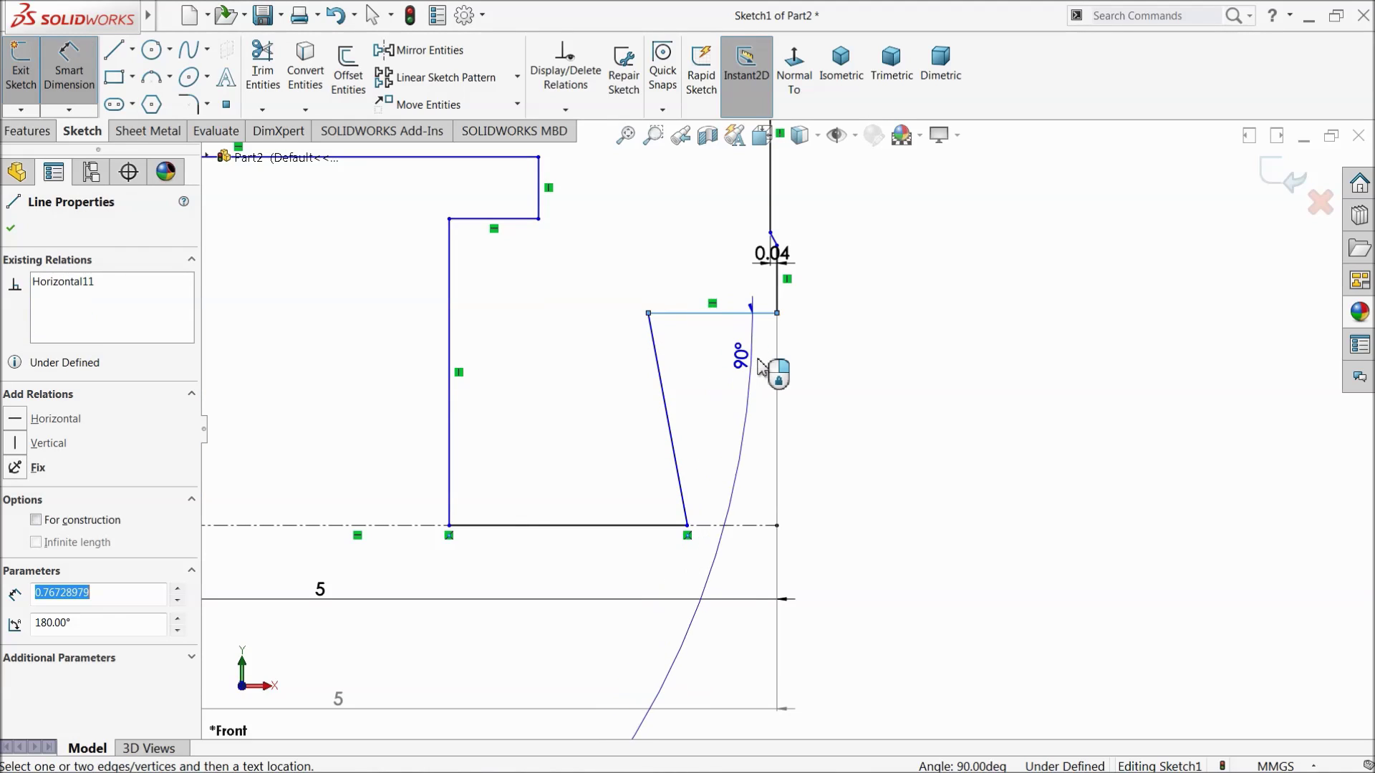
key("Escape")
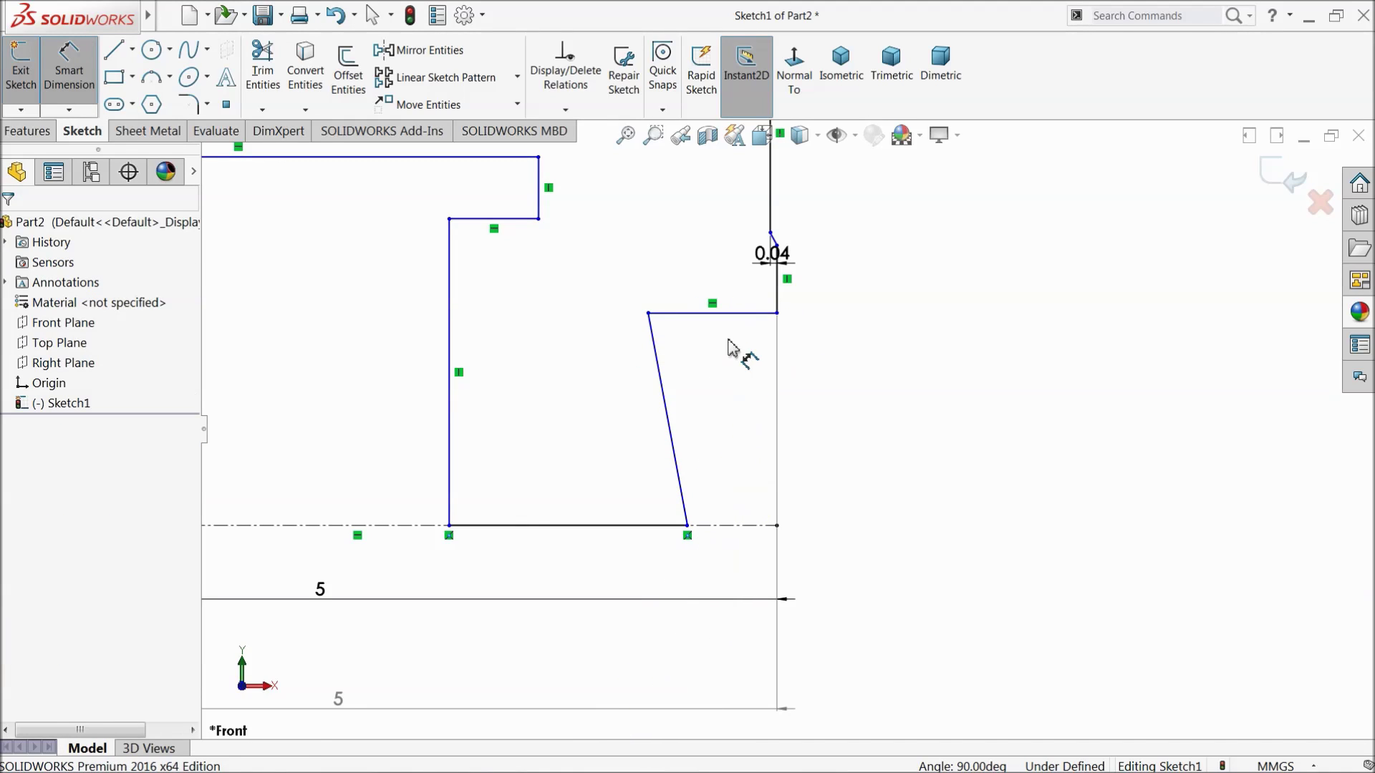
left_click(734, 315)
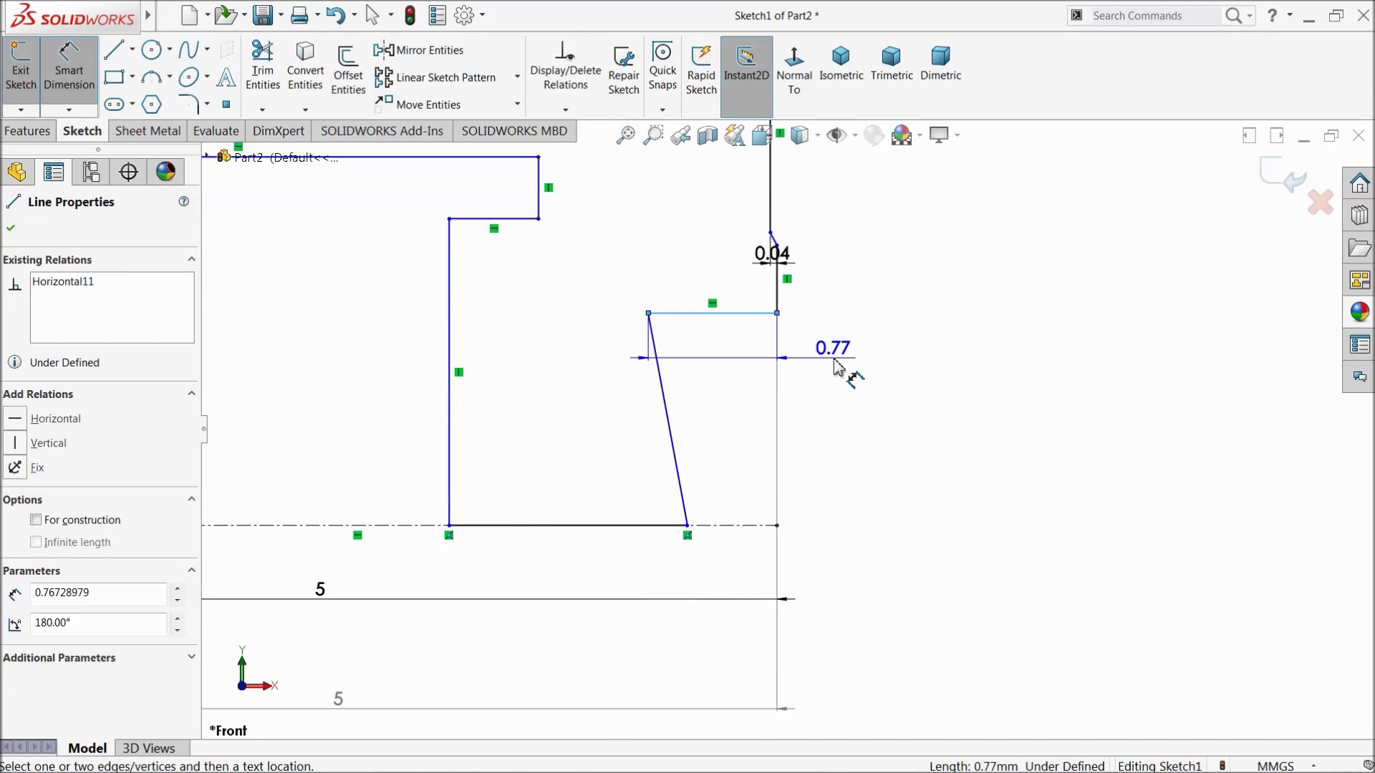
left_click(834, 366)
type("0.22")
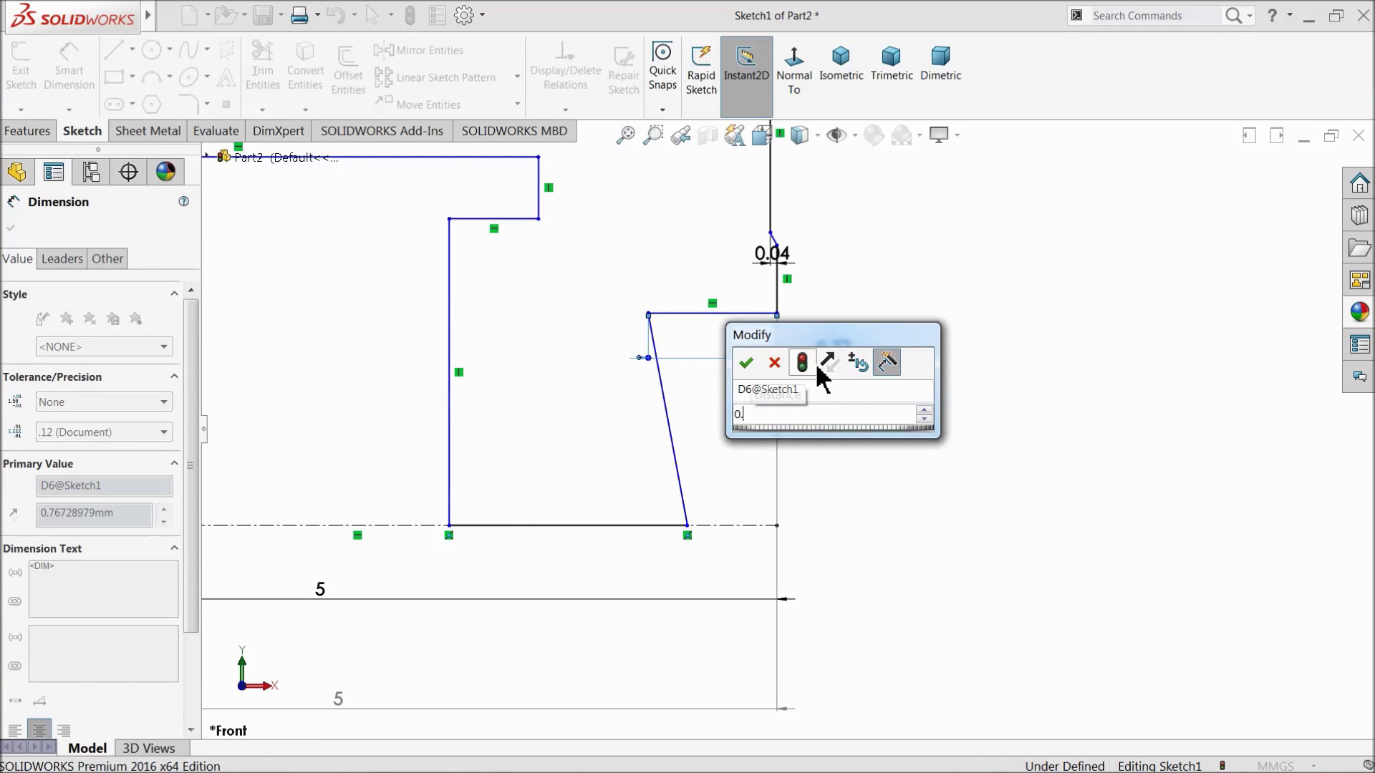
key("Return")
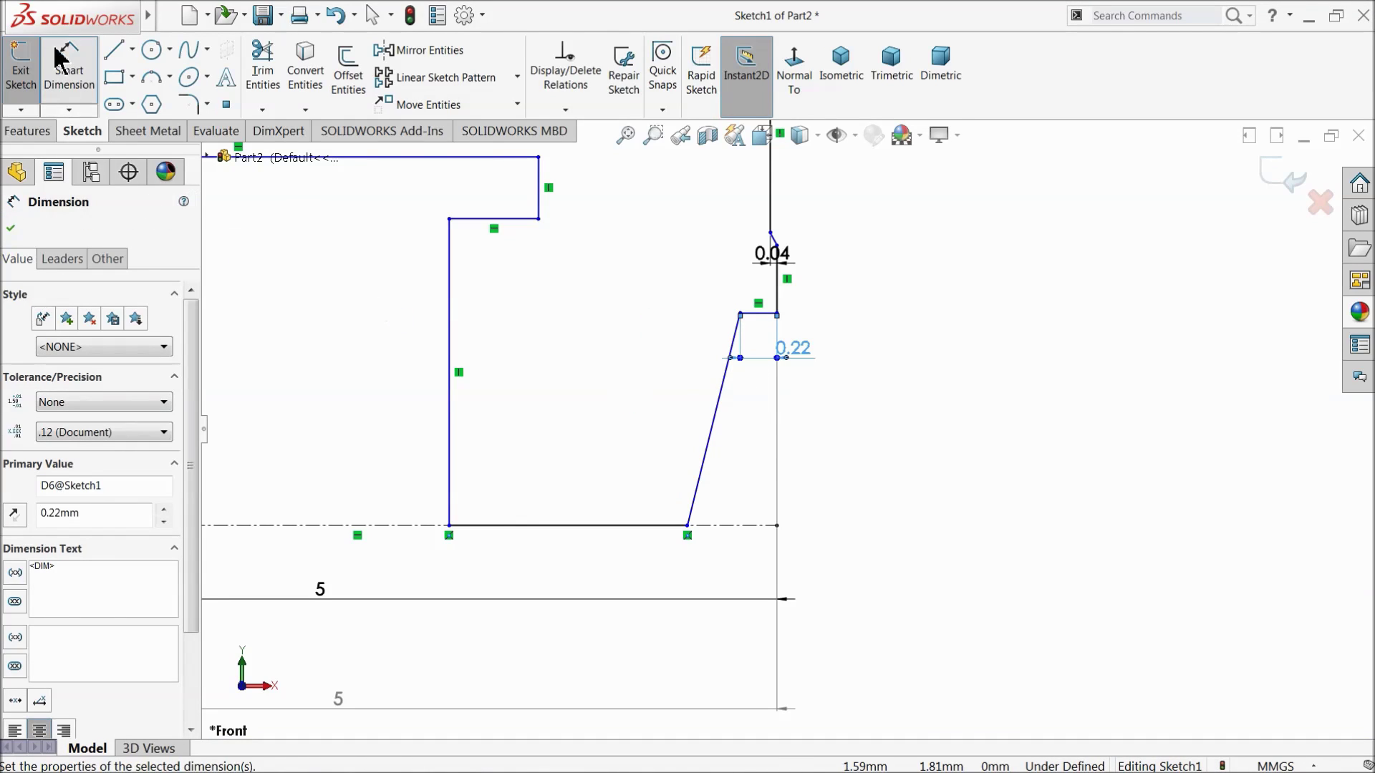
- Make the slanted lower edge vertical and dimension it 1.675 tall
left_click(58, 62)
left_click(711, 443)
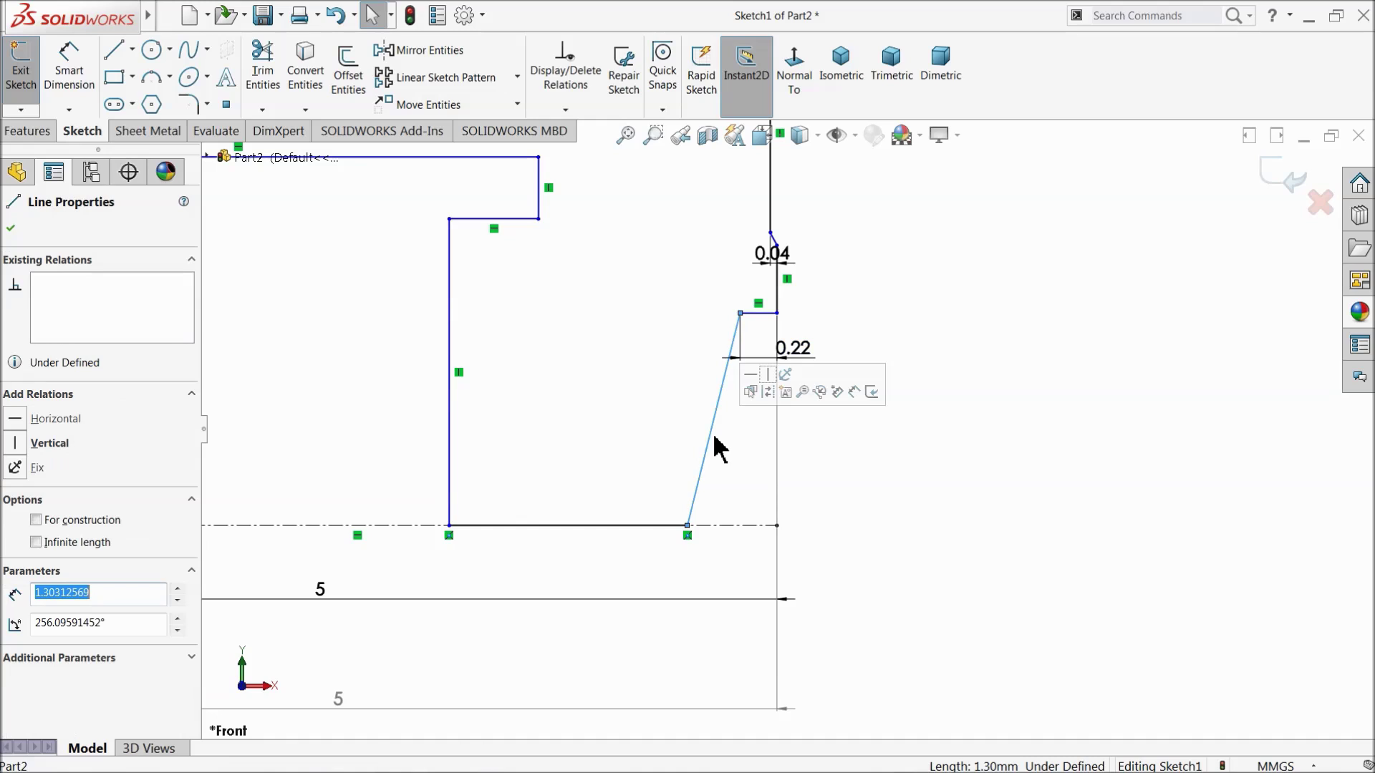
left_click(780, 393)
left_click(69, 65)
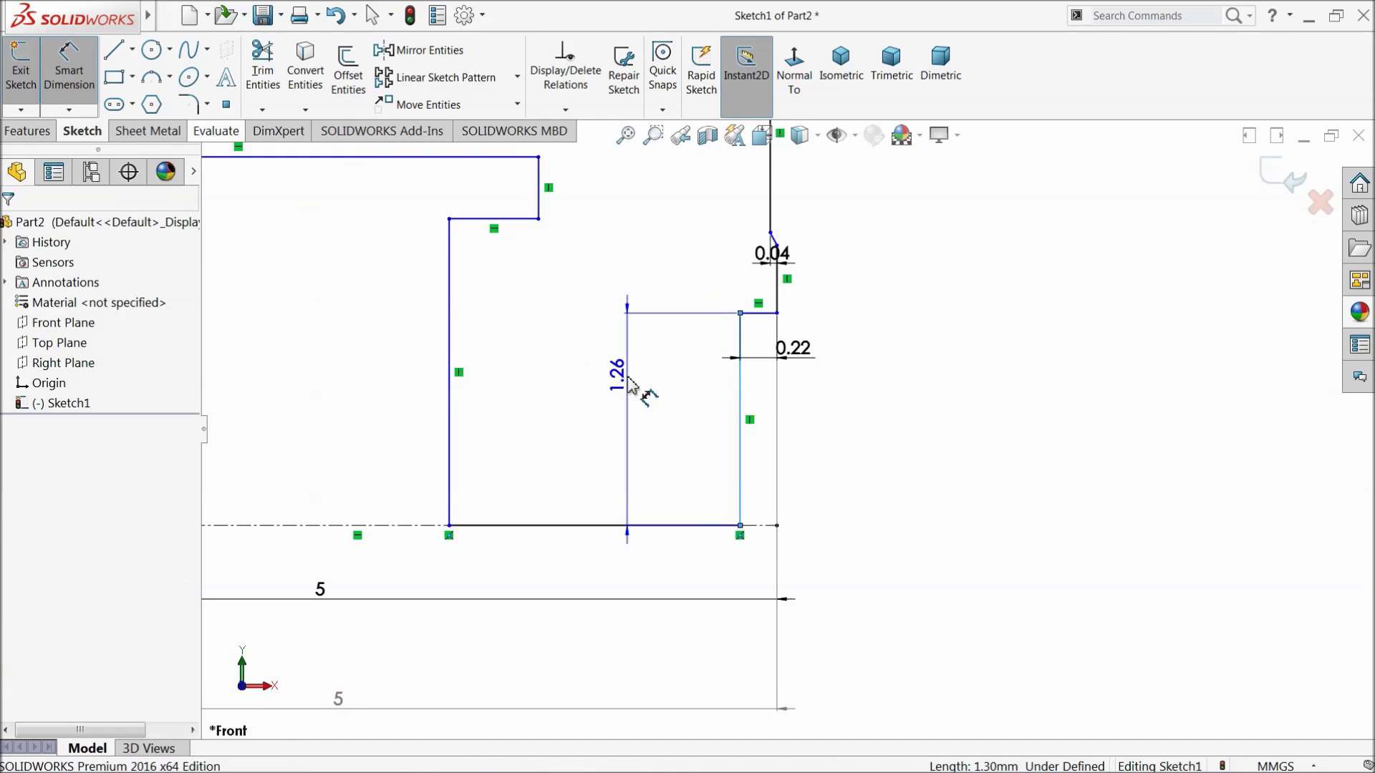
left_click(866, 415)
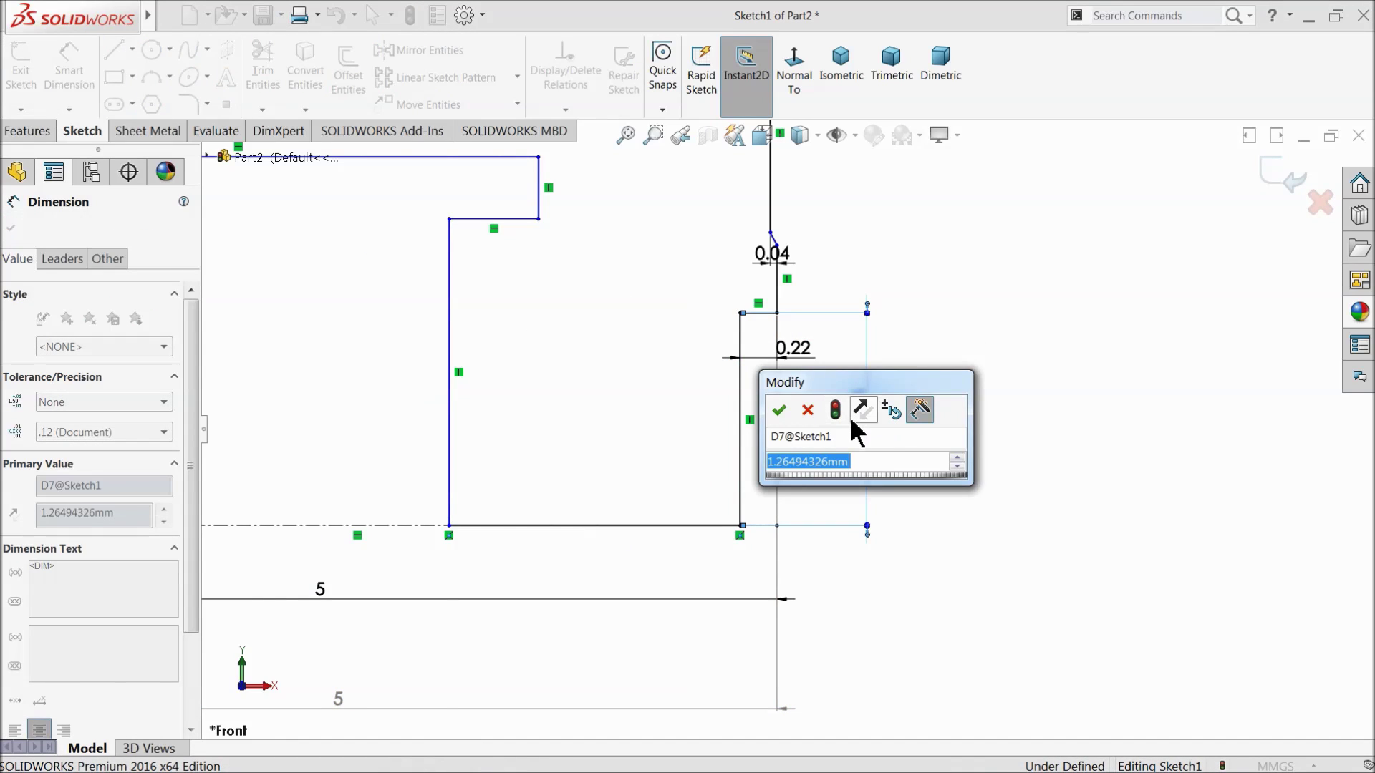
type("1.675")
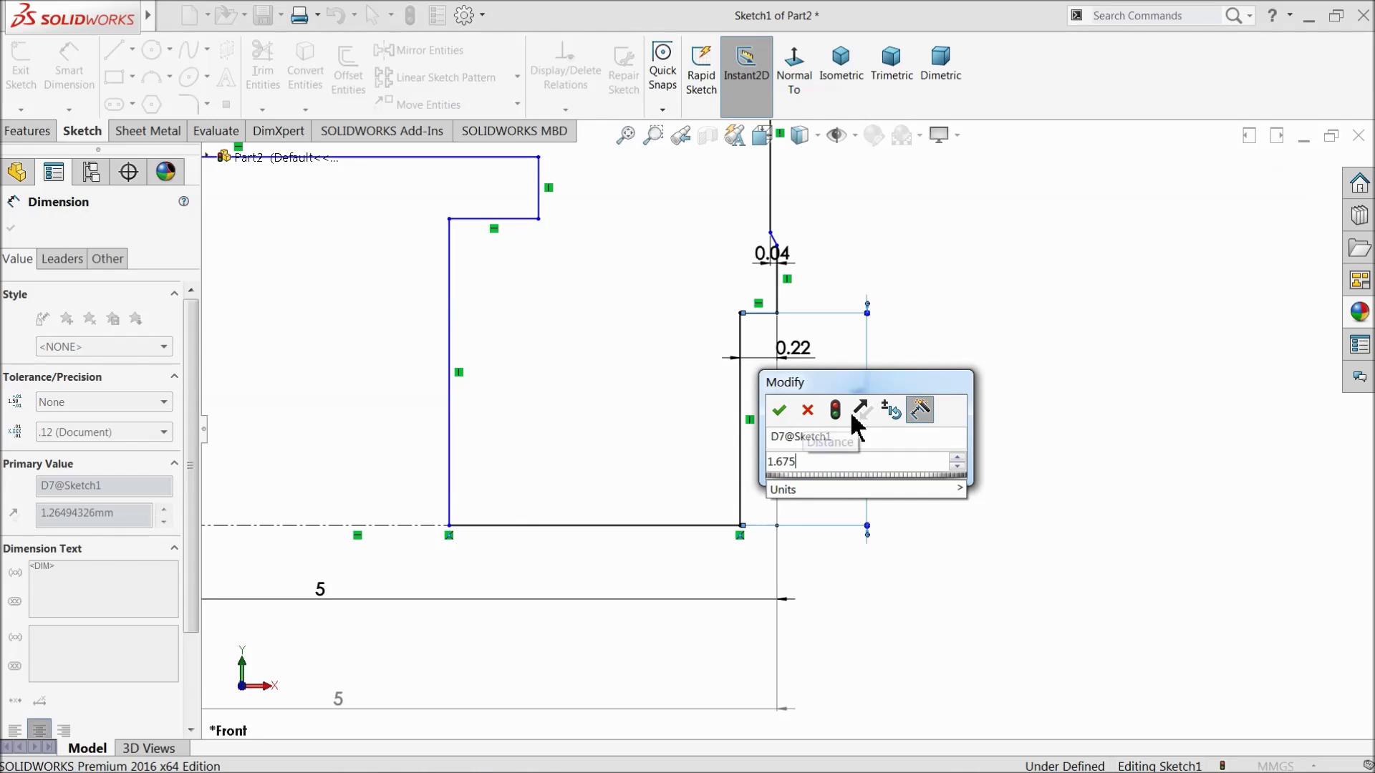
key("Return")
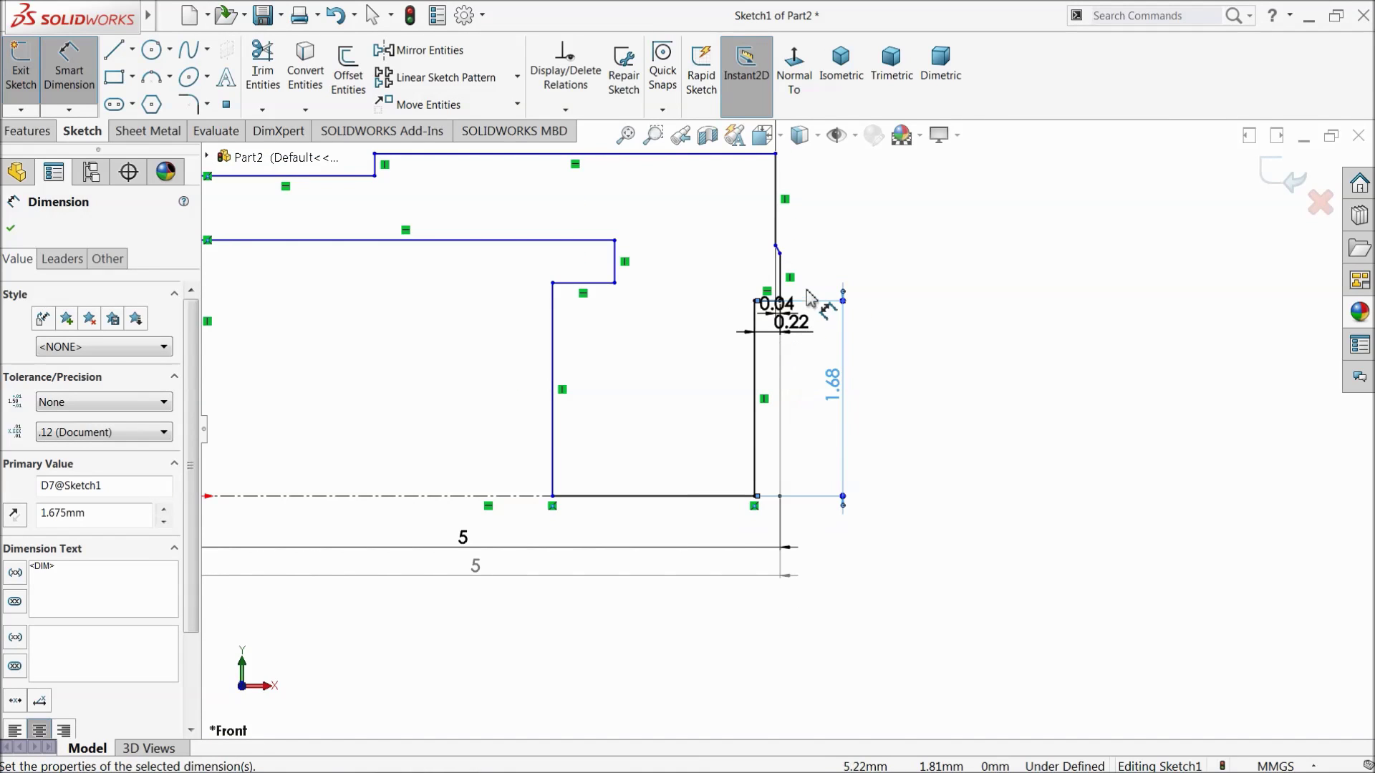
scroll(808, 297, "down", 3)
scroll(773, 392, "up", 3)
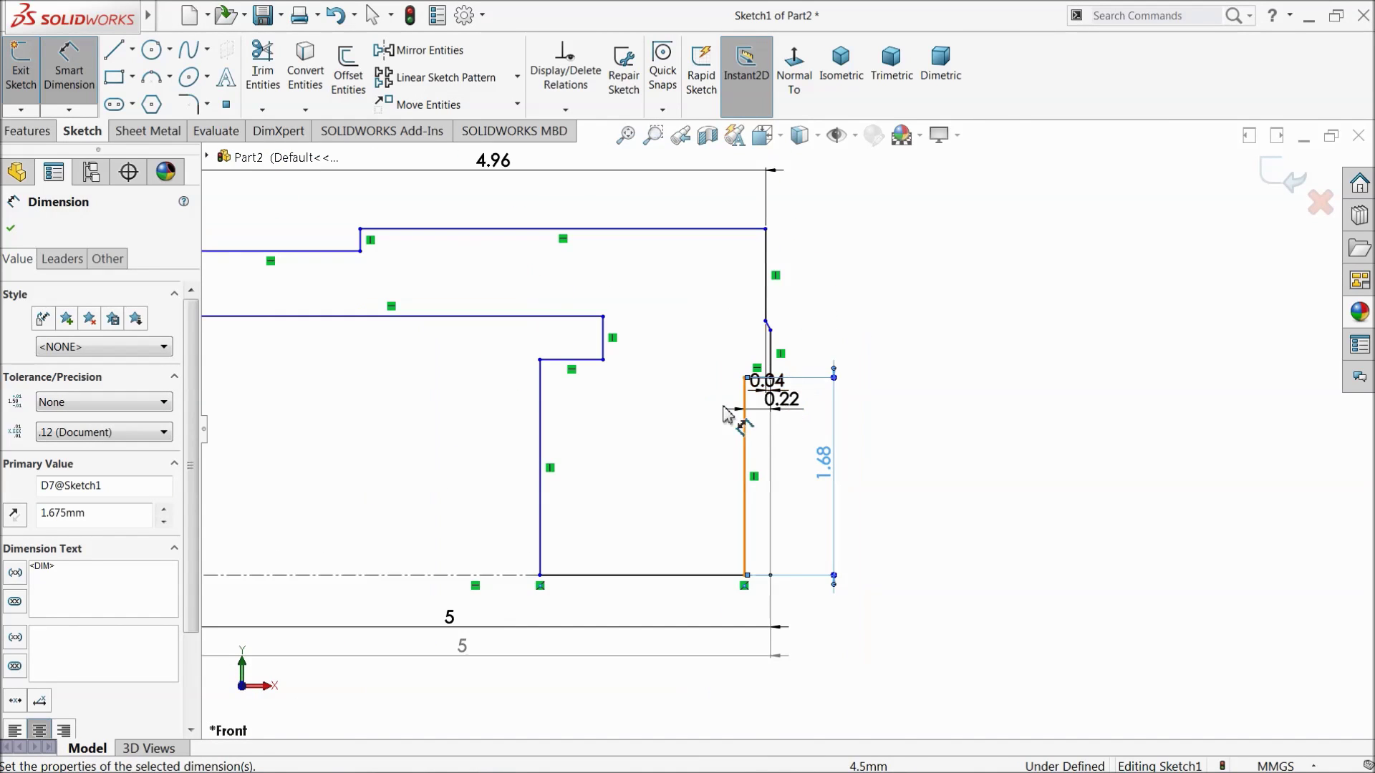
scroll(559, 451, "up", 2)
scroll(565, 454, "down", 2)
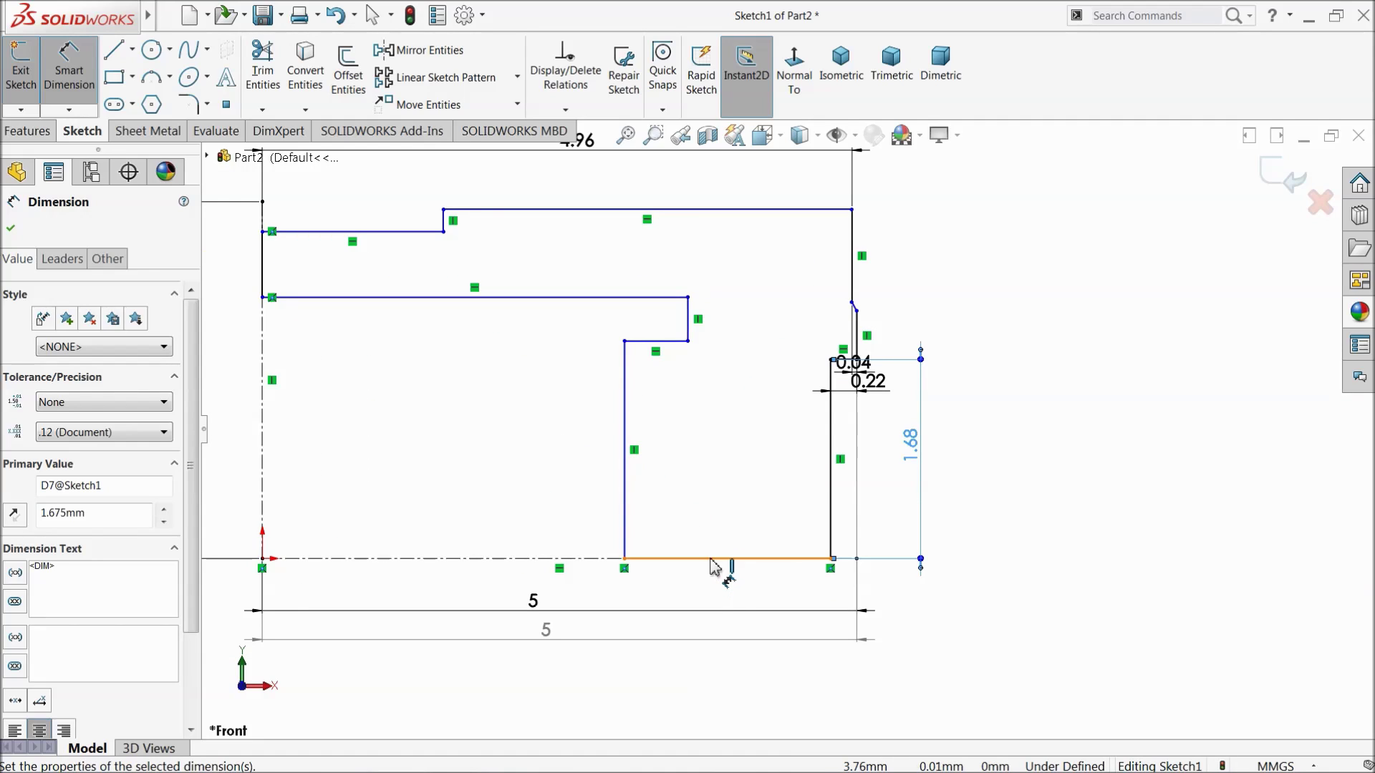
- Dimension the bottom edge 1.35, the inner wall 1.93 and the short vertical edge 0.40
left_click(710, 561)
left_click(729, 591)
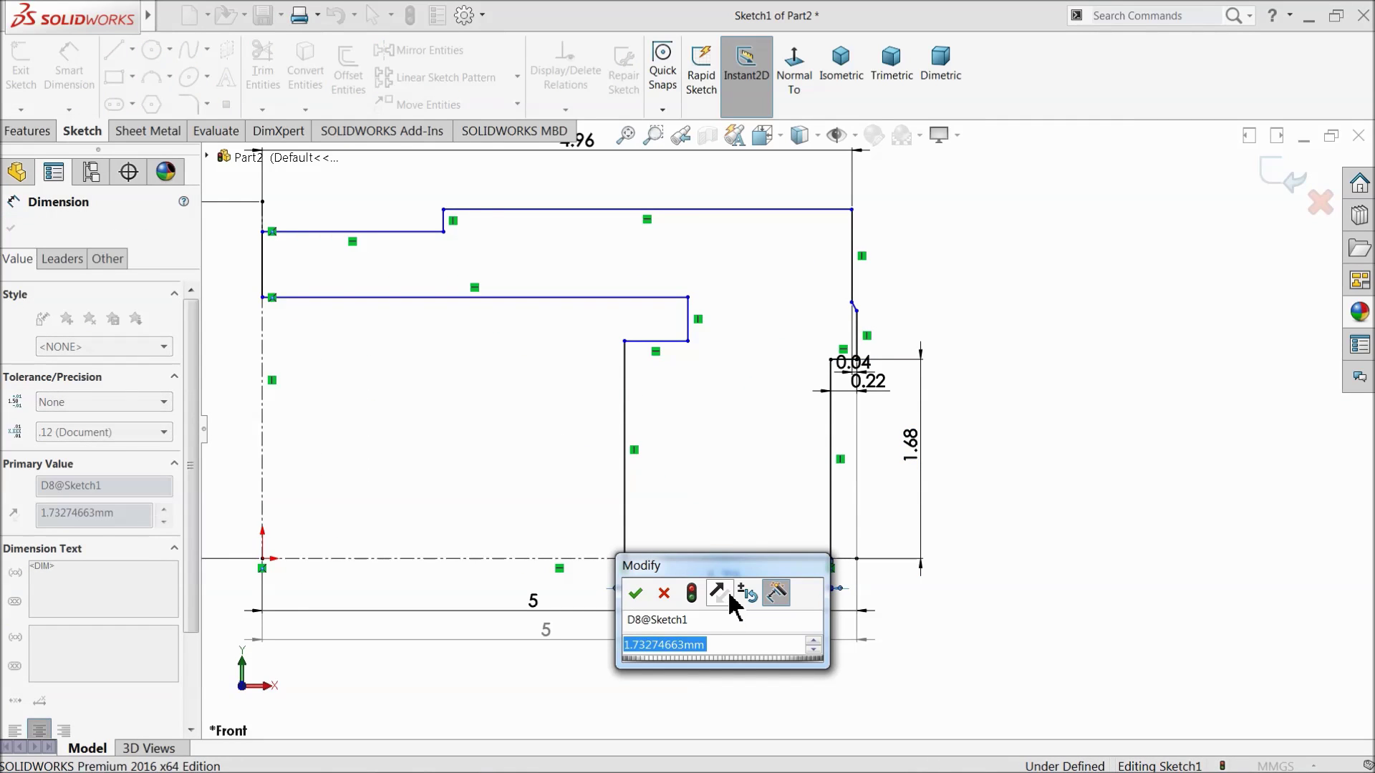
type("1.35")
key("Return")
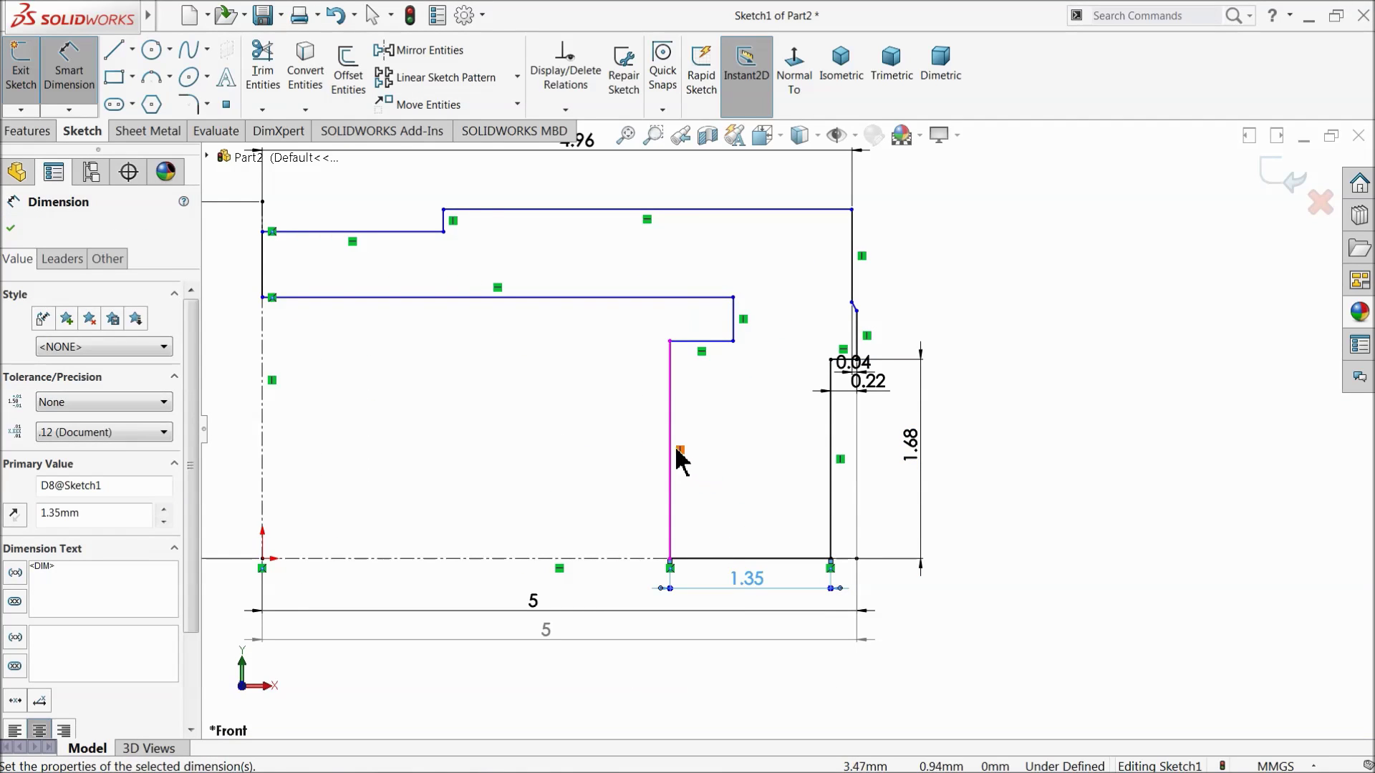
left_click(679, 460)
left_click(593, 445)
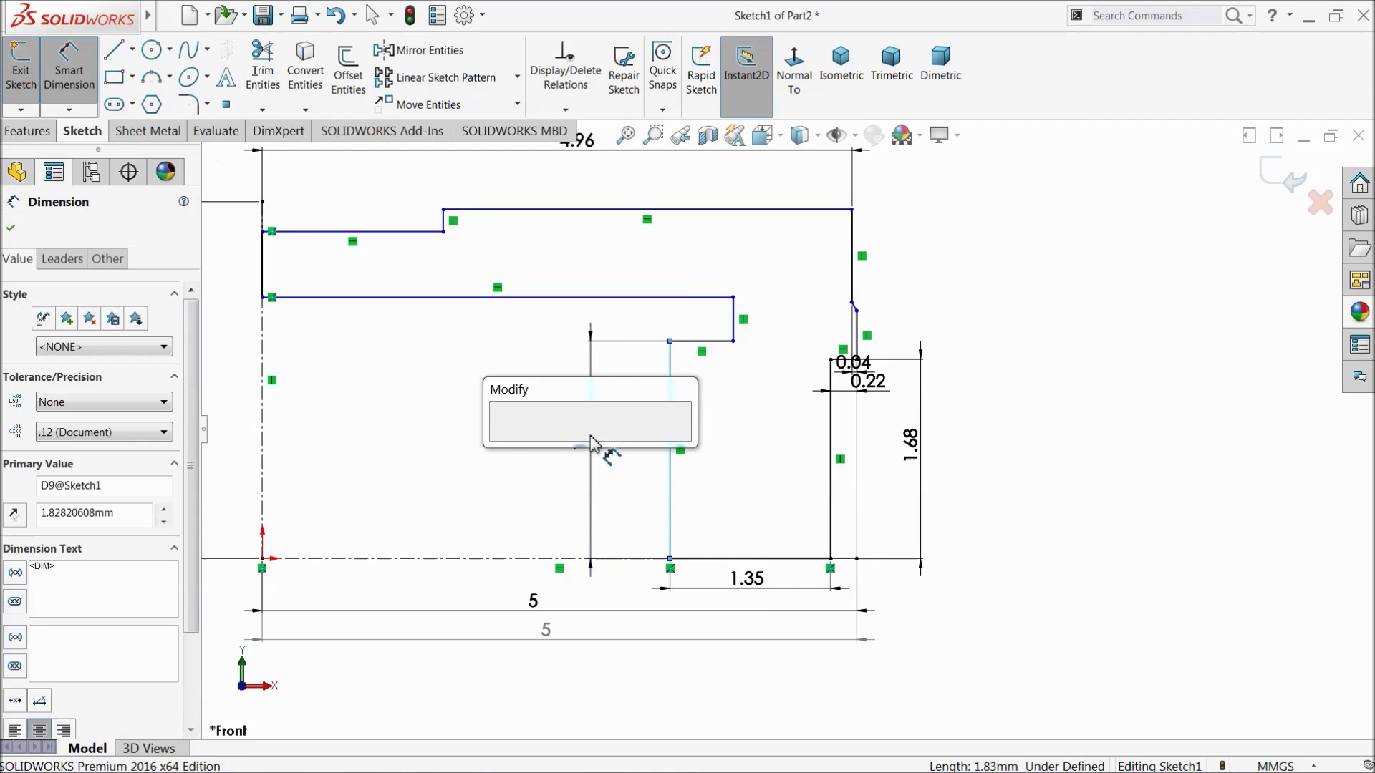
type("1.93")
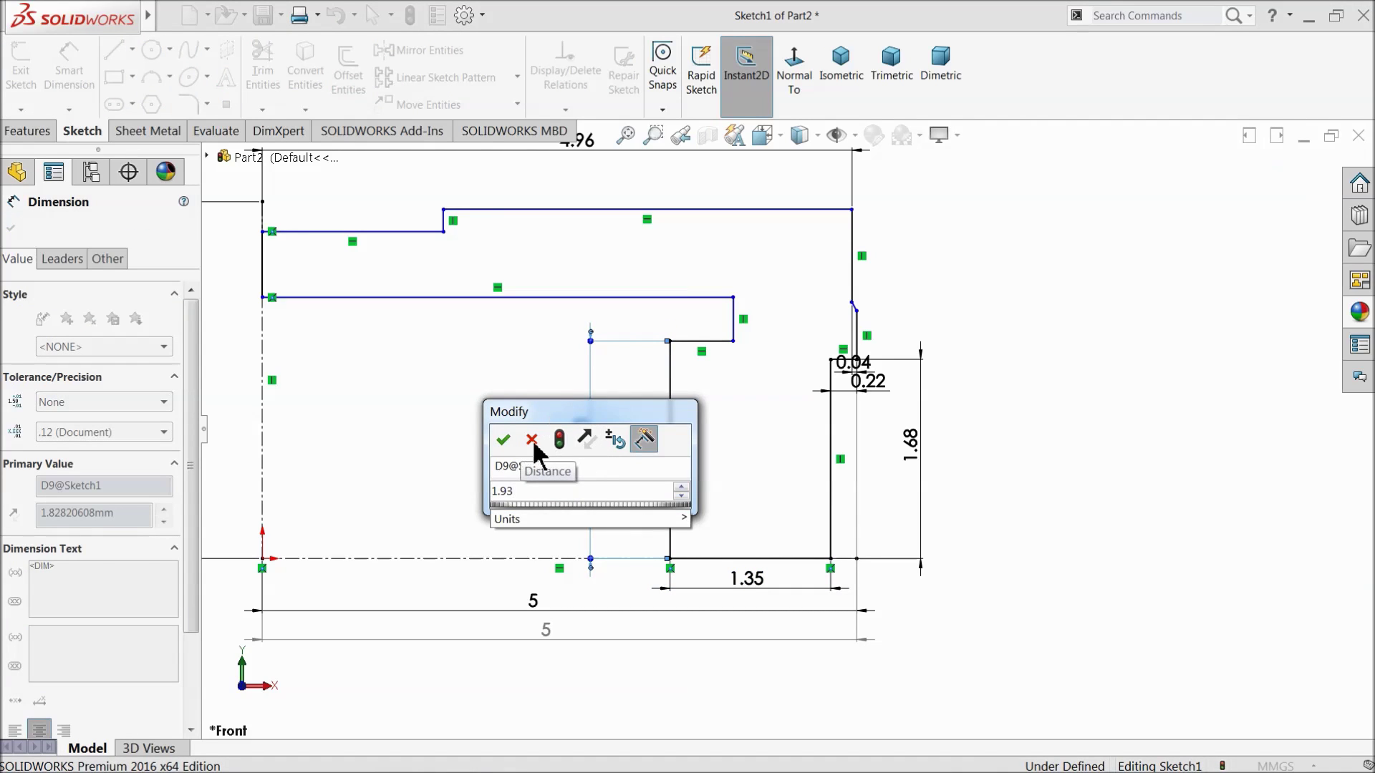
left_click(503, 439)
scroll(733, 342, "down", 2)
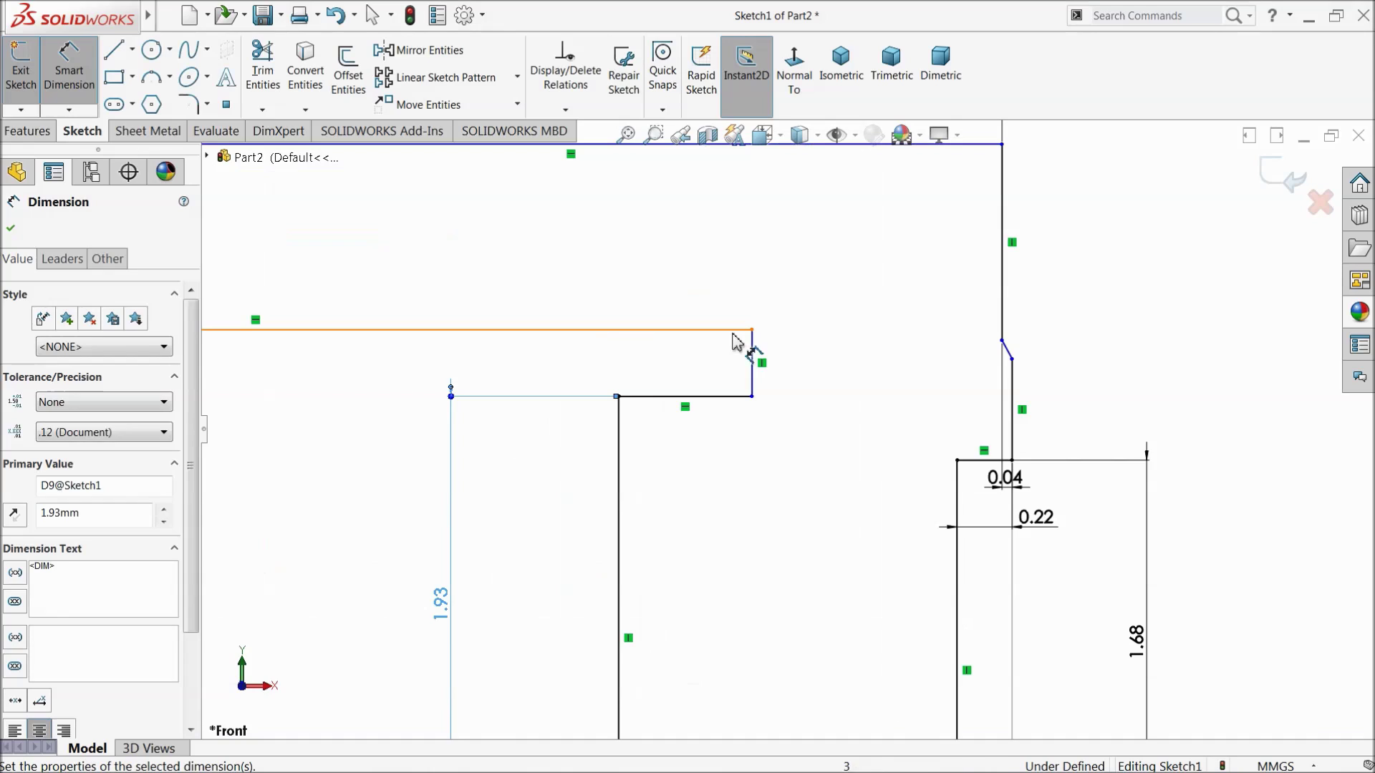
left_click(754, 365)
left_click(788, 371)
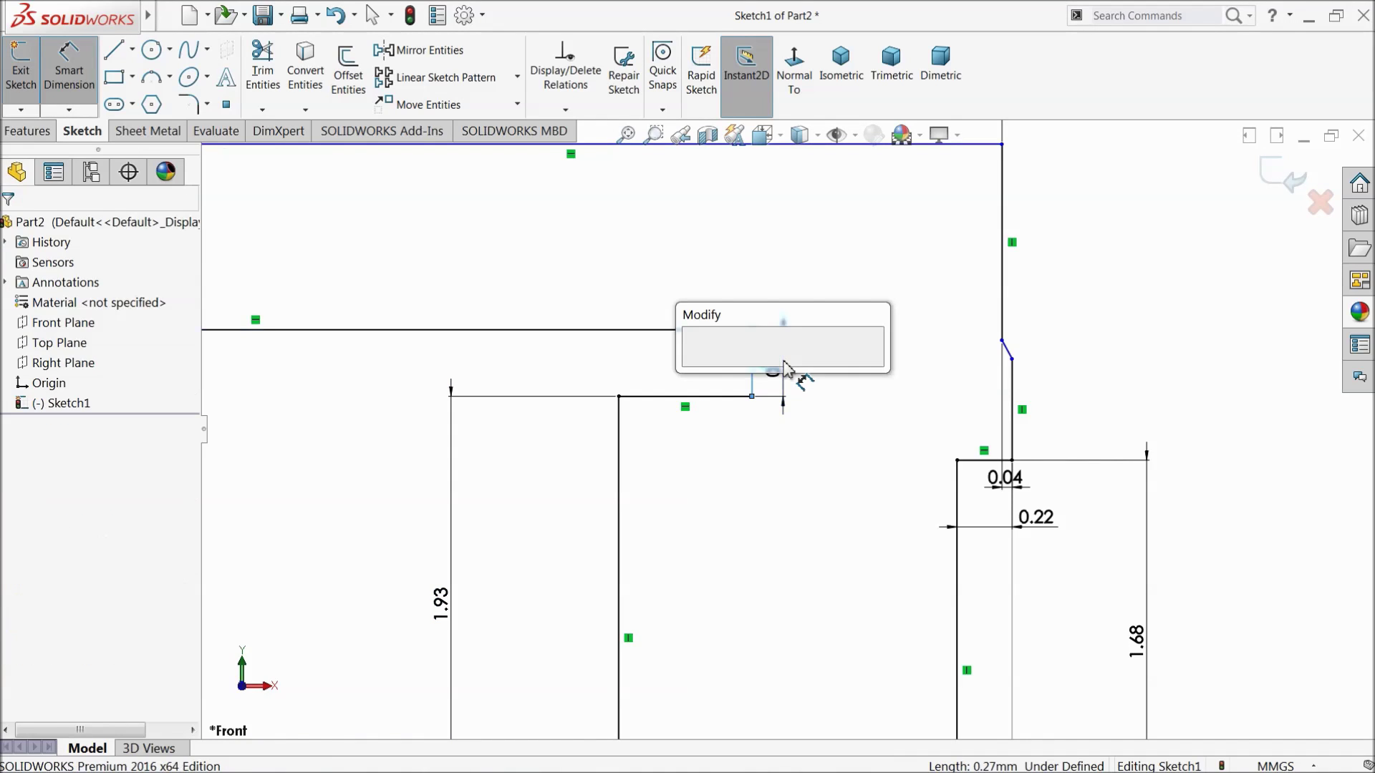
type("0.4")
key("Return")
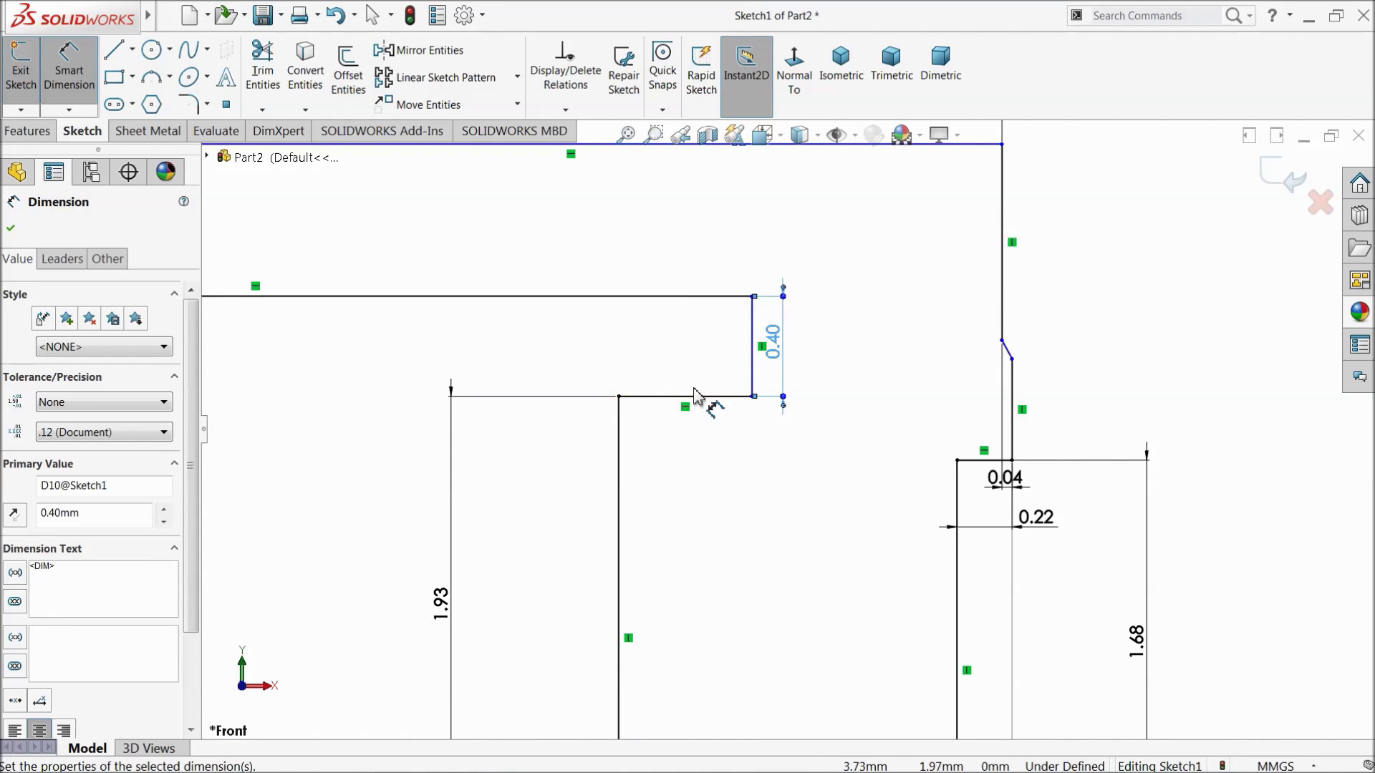
scroll(696, 393, "up", 2)
scroll(726, 359, "up", 2)
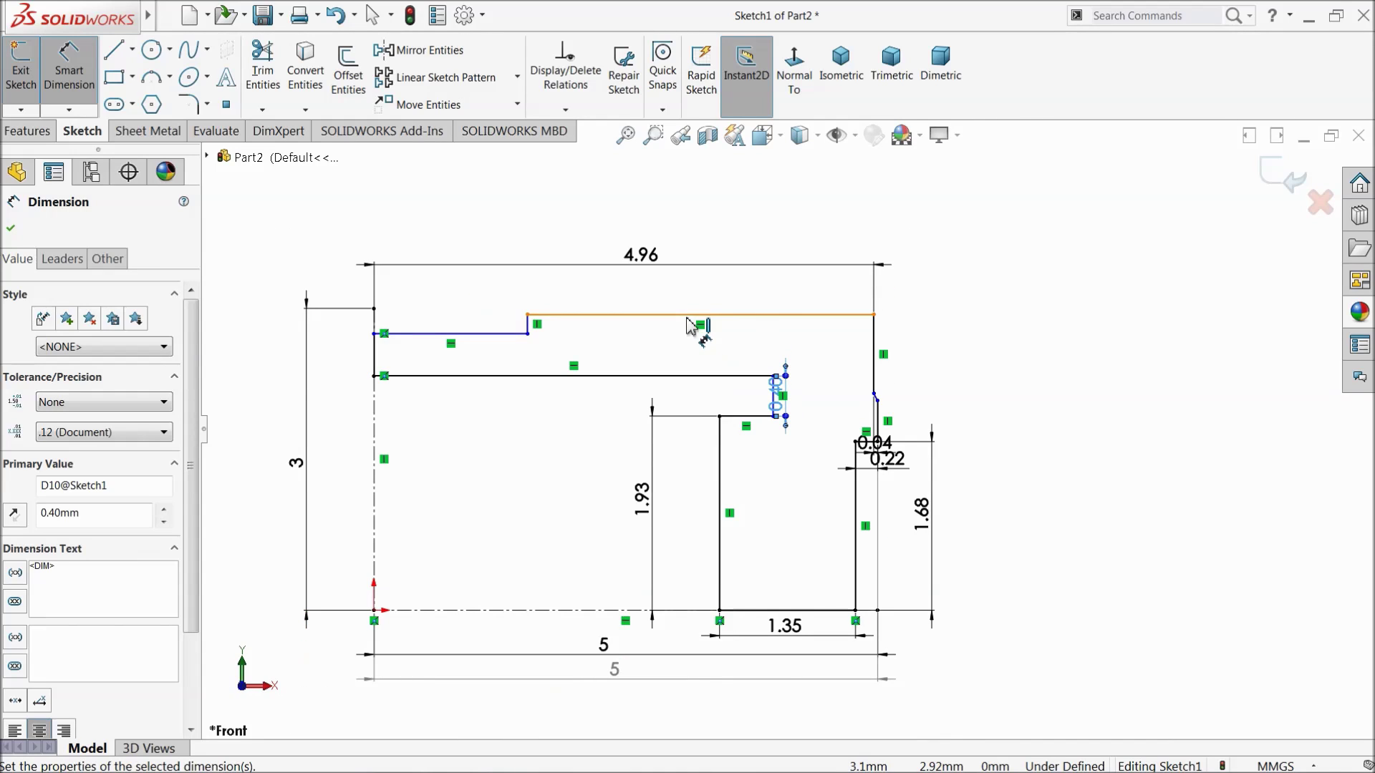
- Dimension the top edge 2.57 and the small step below it 0.17
left_click(688, 325)
type("2.57")
key("Return")
scroll(573, 358, "down", 2)
scroll(666, 375, "down", 2)
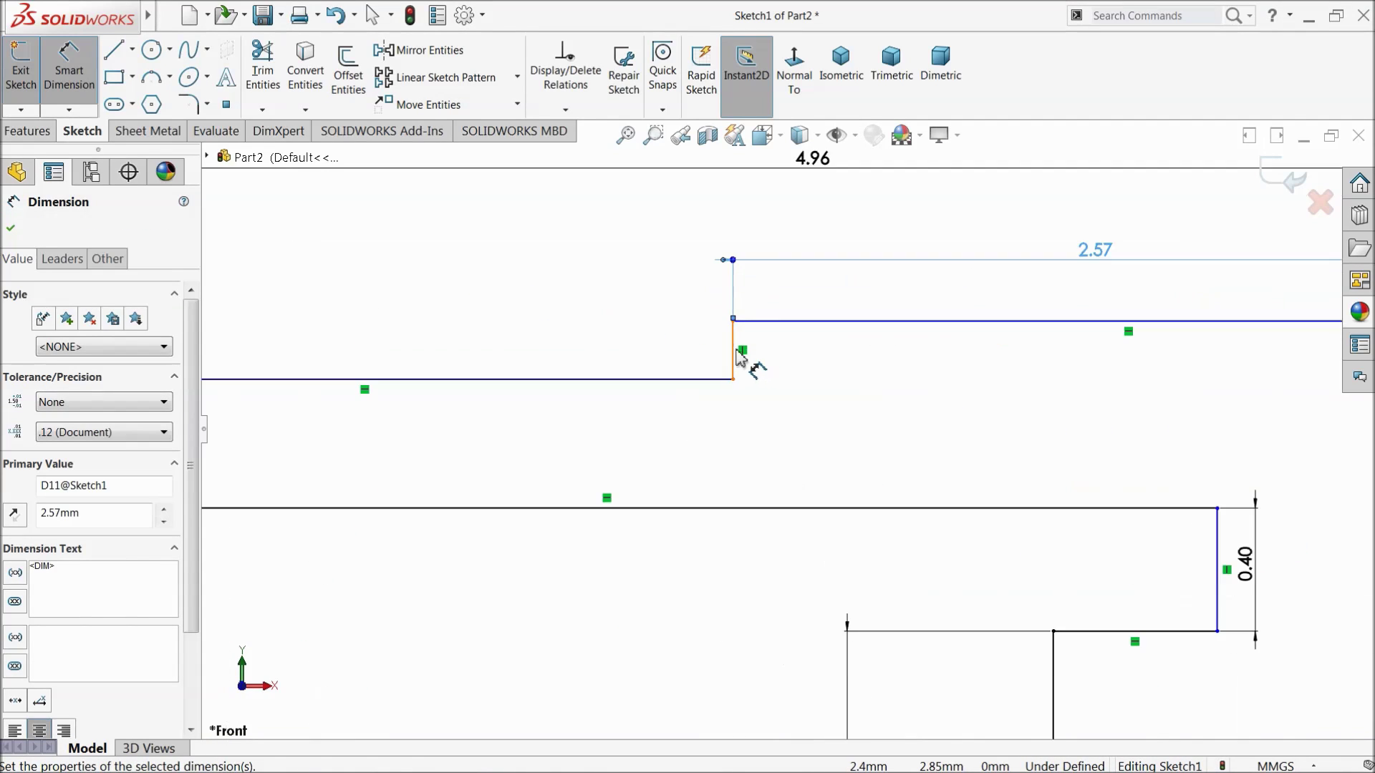
left_click(737, 358)
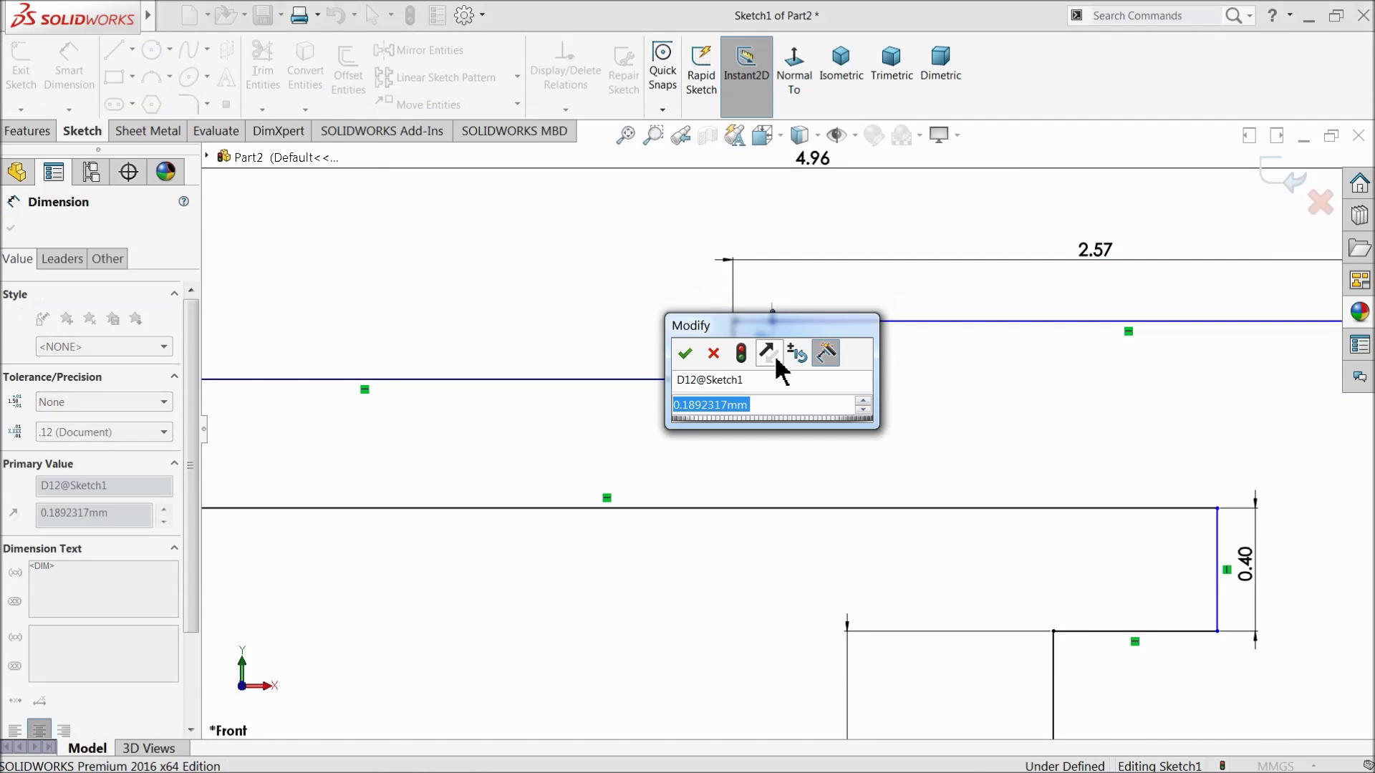
type("0.172")
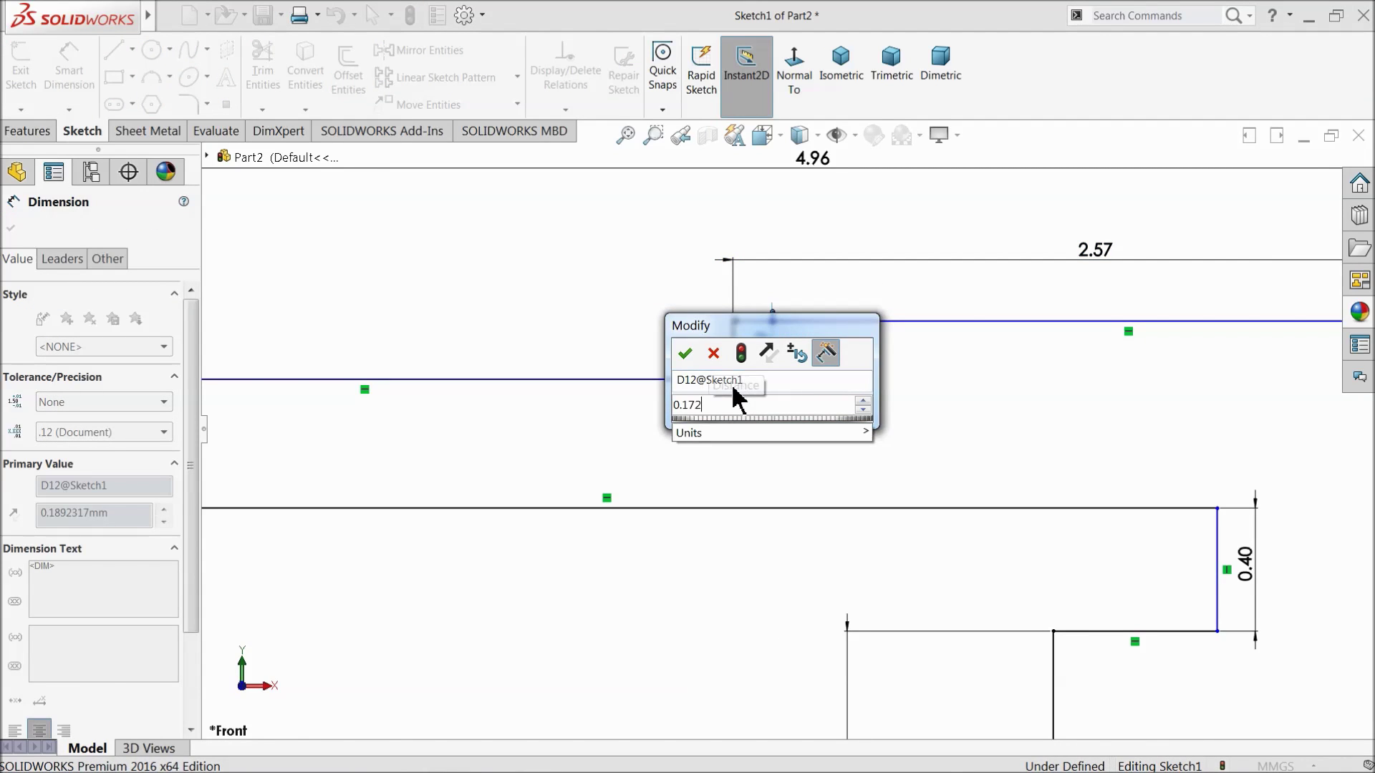
key("Return")
scroll(738, 393, "up", 2)
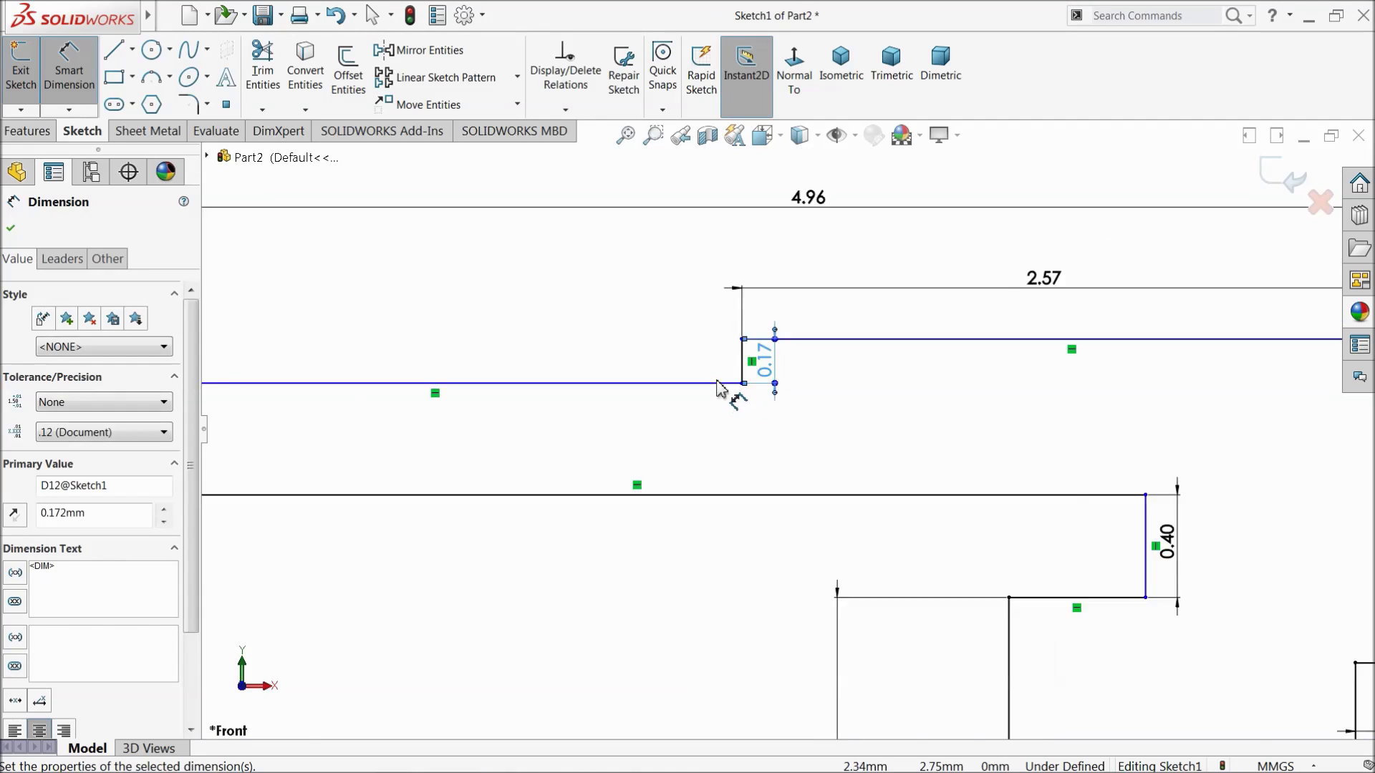
scroll(728, 408, "up", 2)
scroll(727, 461, "up", 2)
scroll(726, 459, "down", 1)
scroll(670, 476, "down", 2)
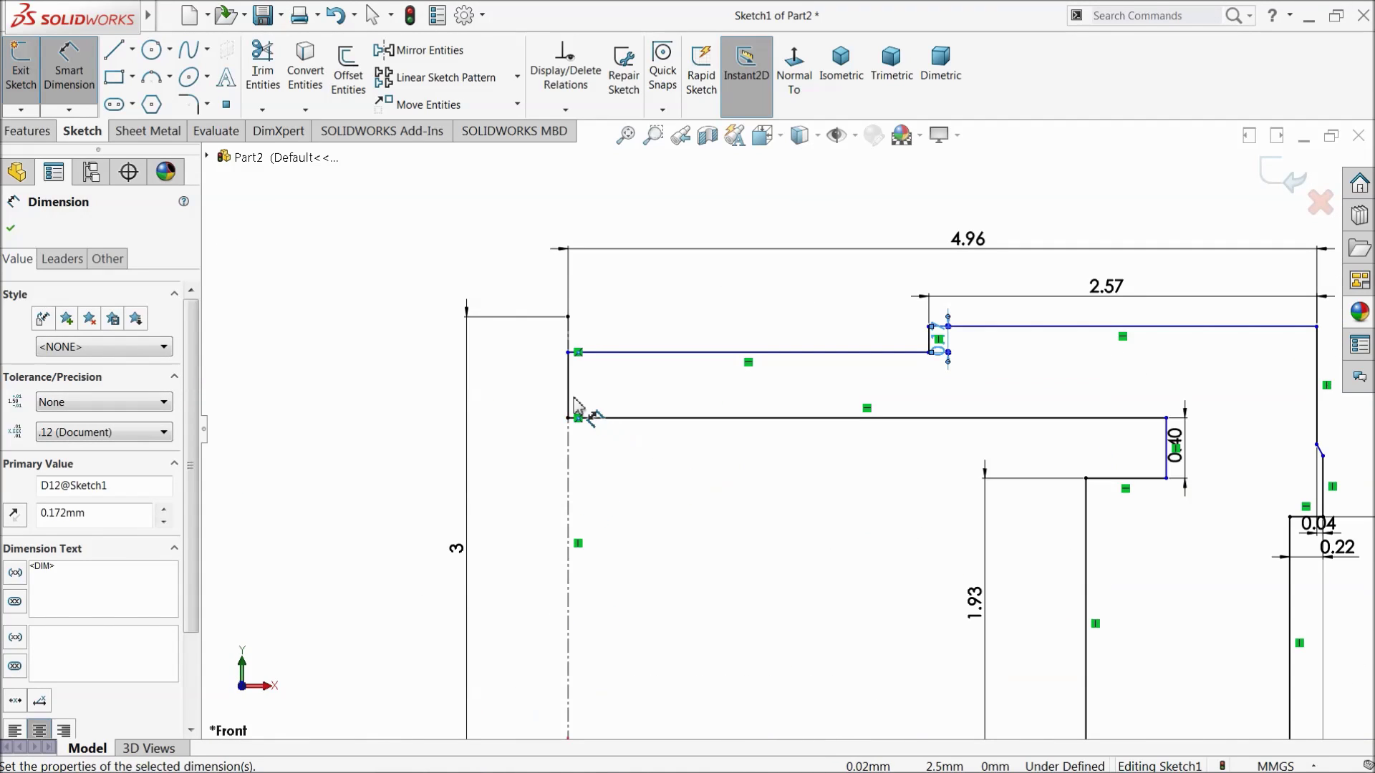
- Dimension the upper band's left edge 0.47 and the long inner line 4.20
left_click(571, 400)
left_click(542, 387)
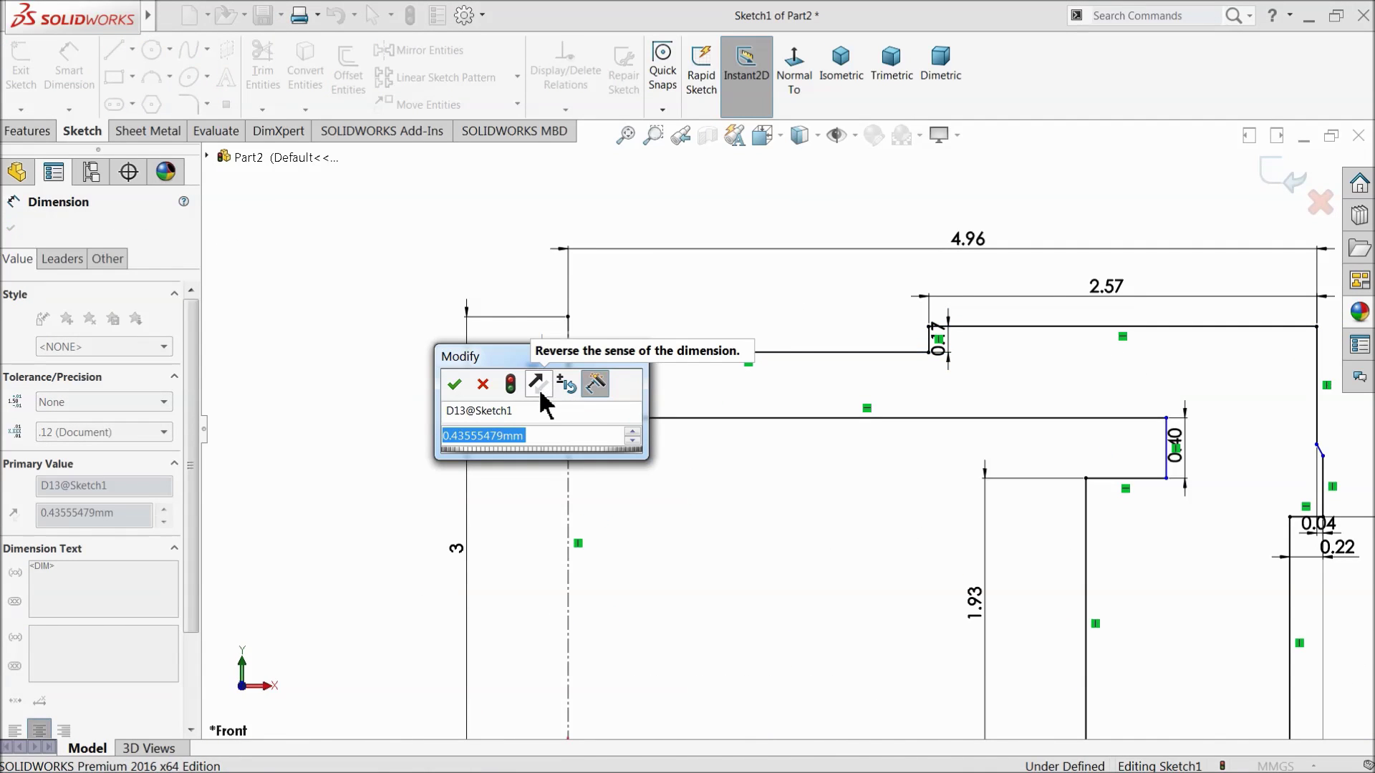
type("0.47")
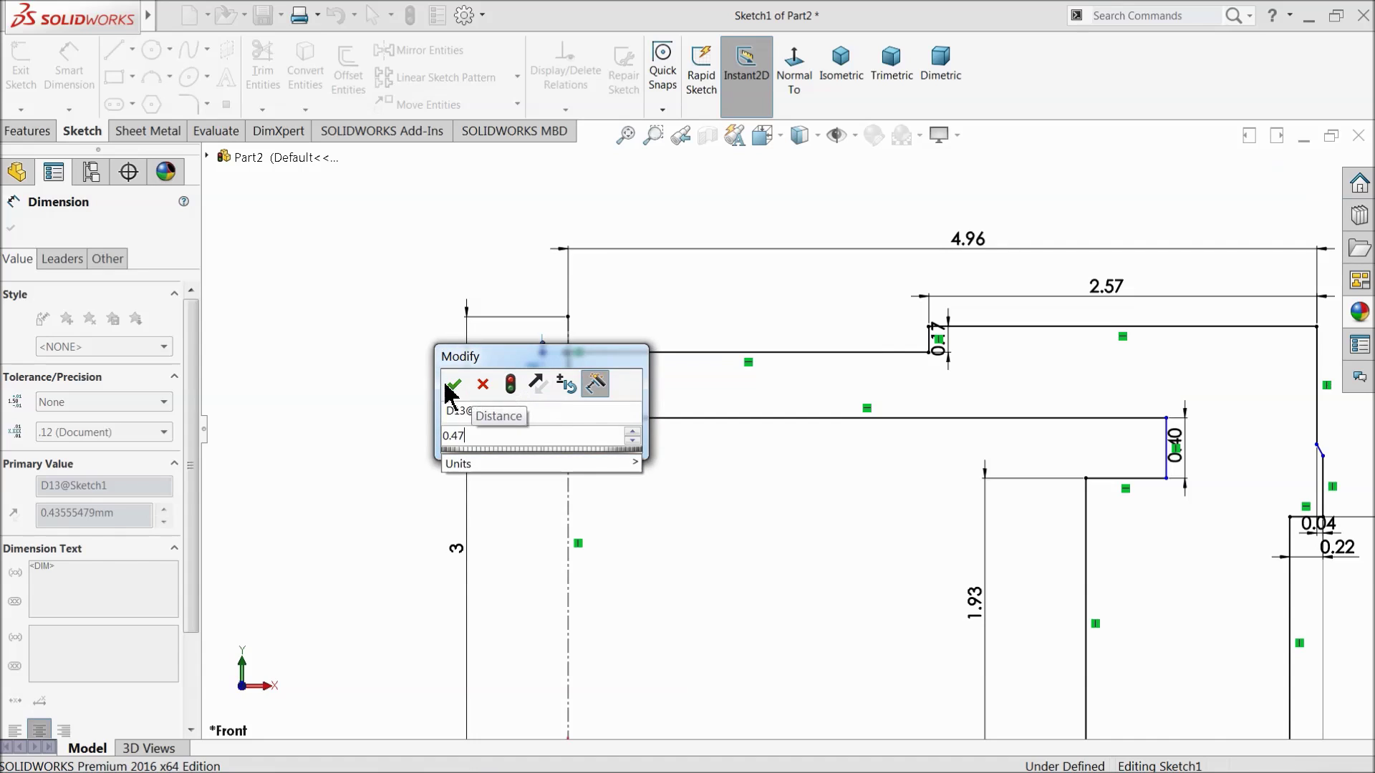
left_click(447, 386)
scroll(920, 390, "up", 1)
scroll(1028, 465, "up", 1)
scroll(1028, 464, "down", 1)
scroll(998, 455, "down", 1)
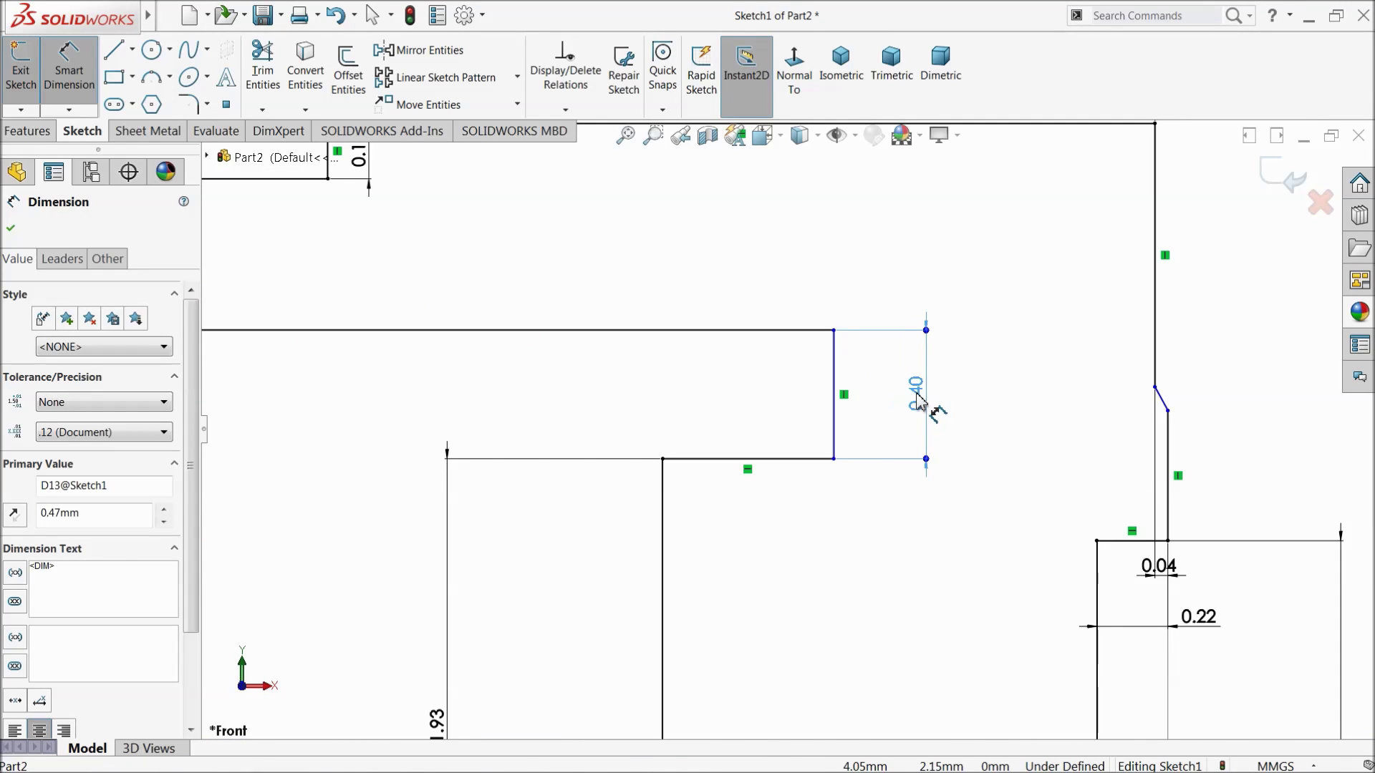
left_click(918, 398)
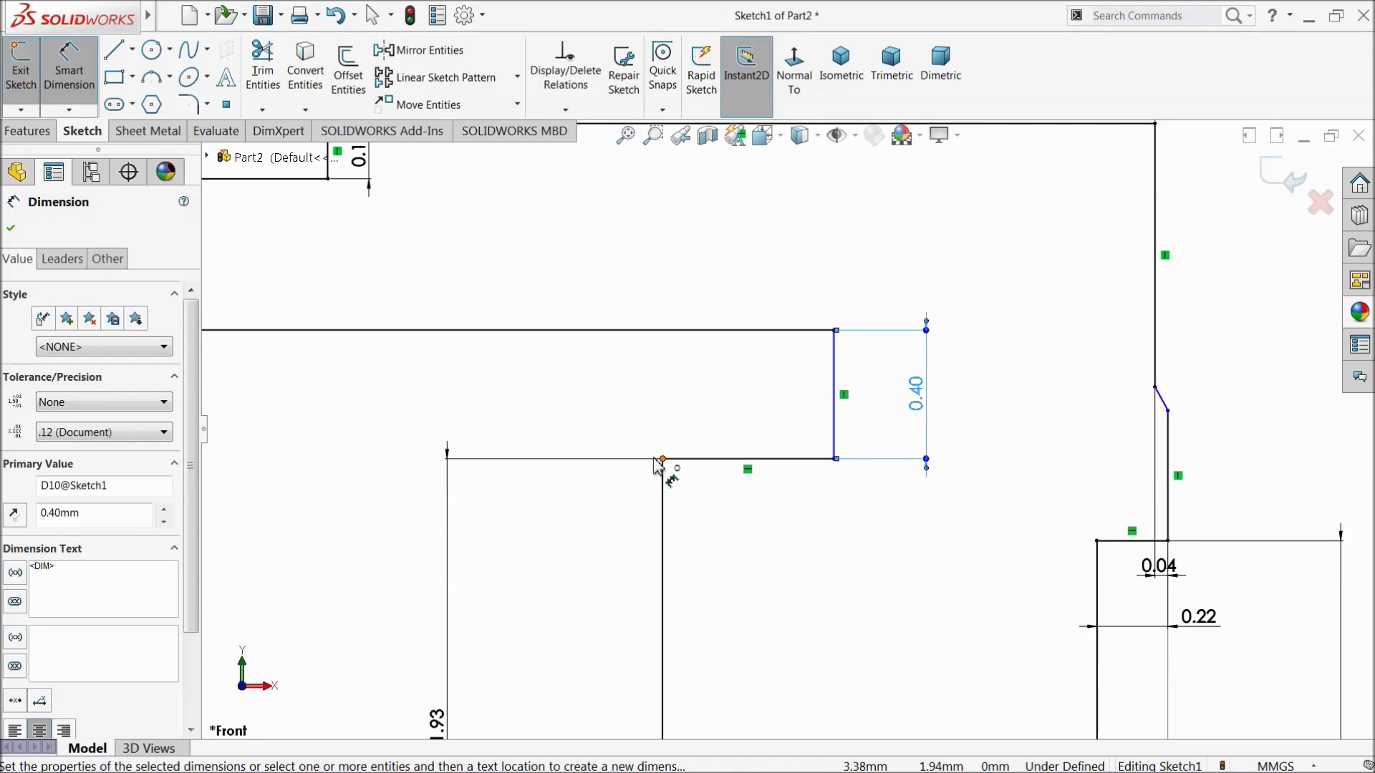
scroll(577, 438, "up", 2)
scroll(596, 384, "up", 3)
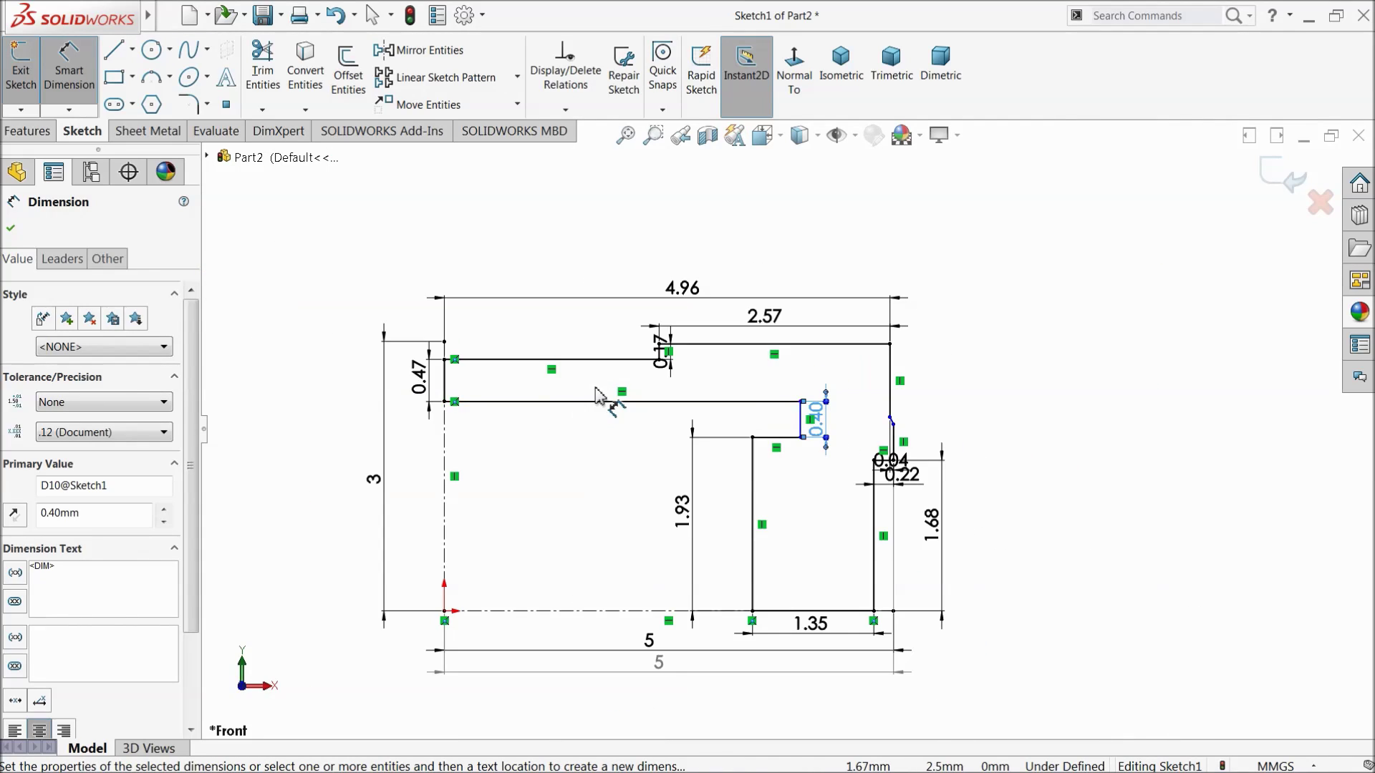
left_click(605, 411)
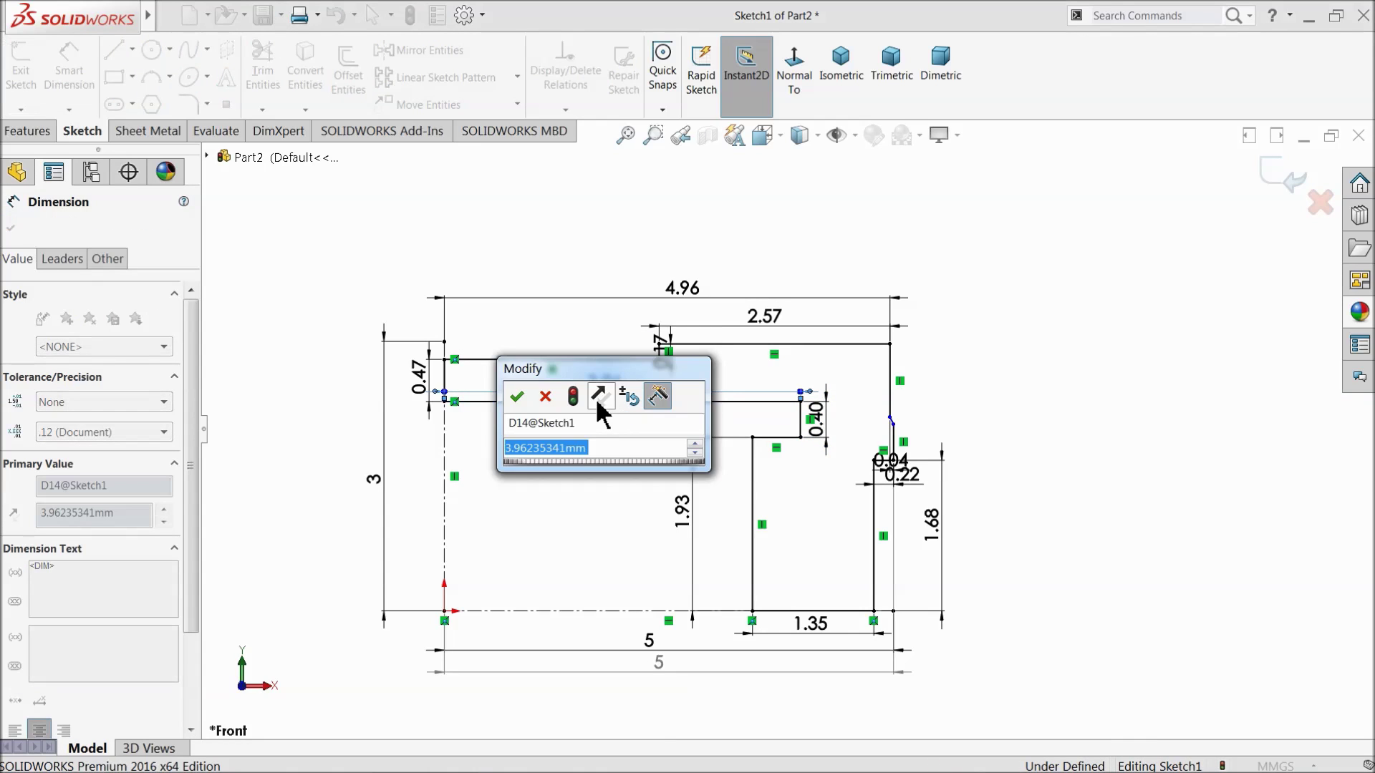
type("4")
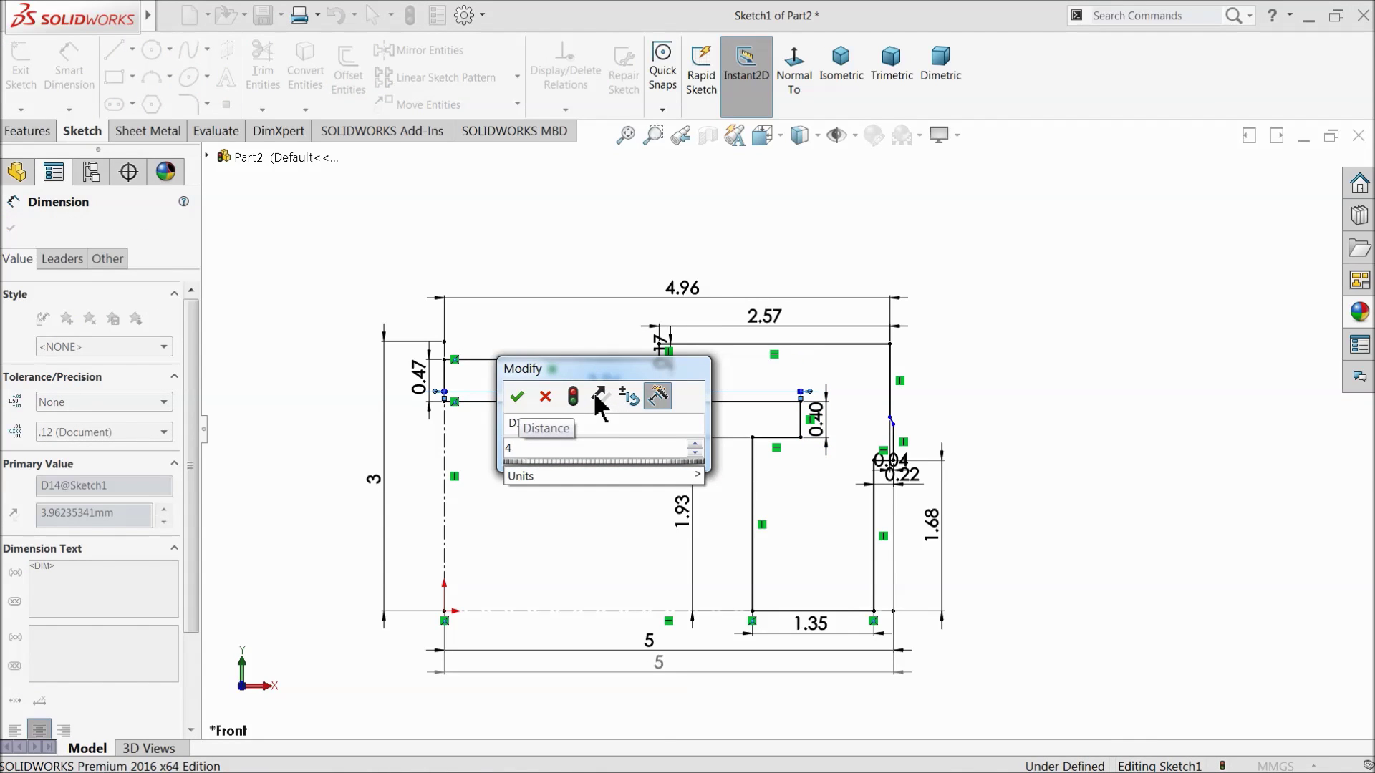
type(".2")
key("Return")
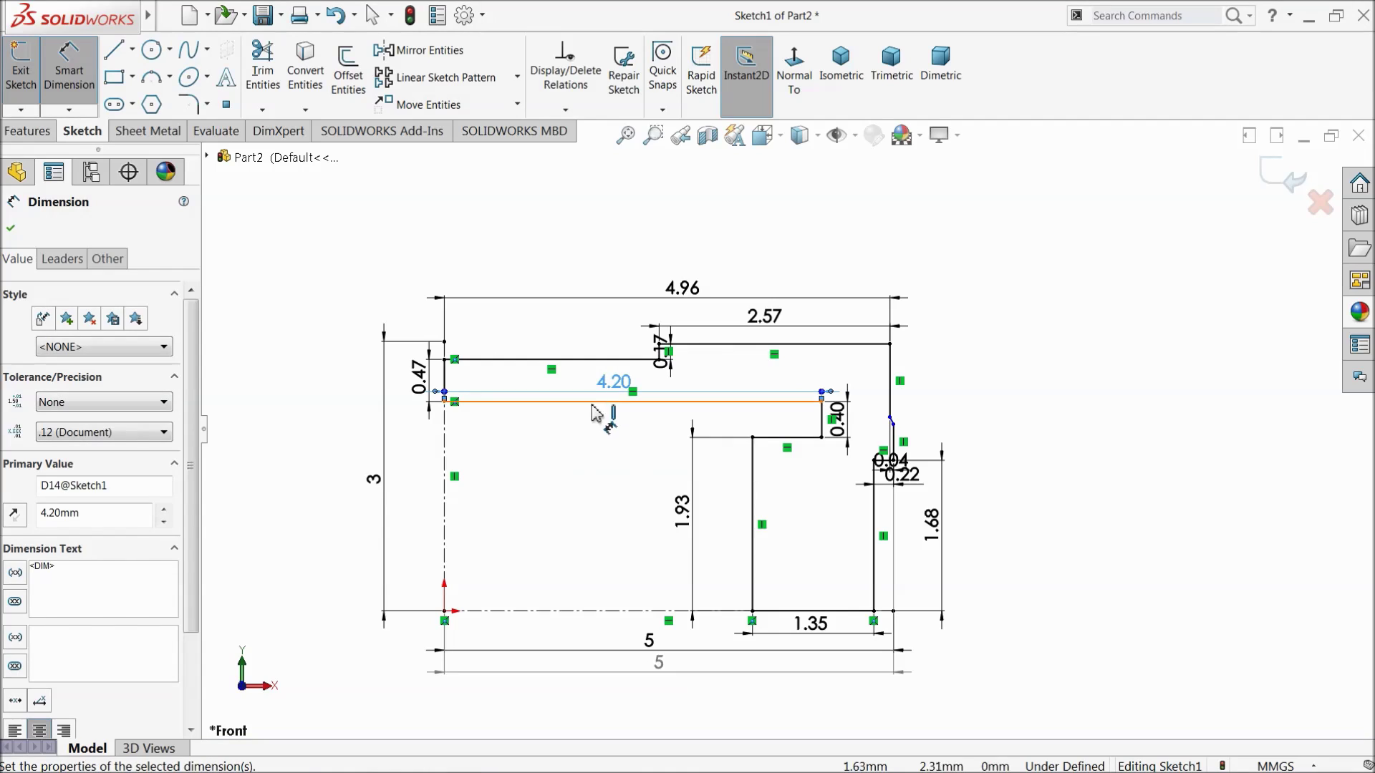
scroll(784, 607, "down", 1)
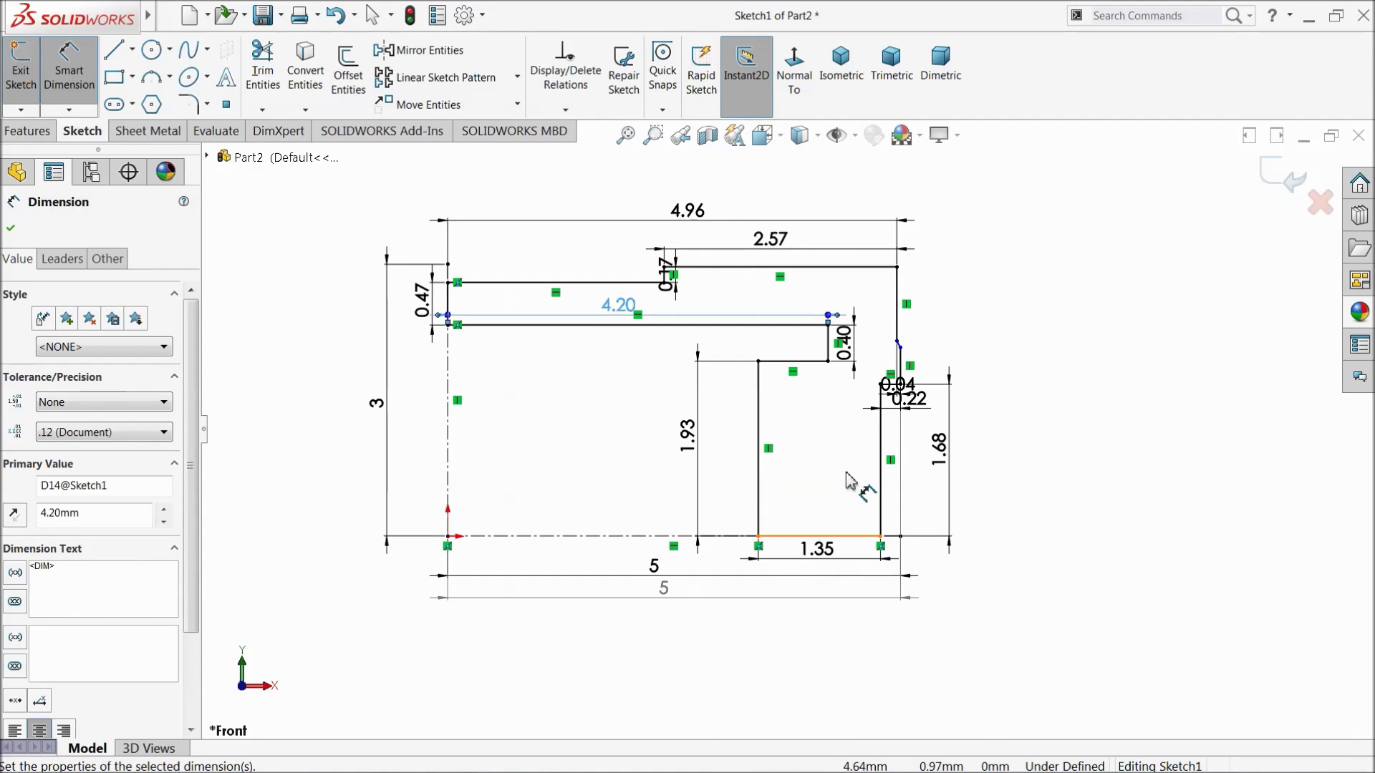
scroll(946, 366, "down", 2)
- Place three 0.04-radius circles centred top, middle and bottom on the outer right edge
left_click(151, 57)
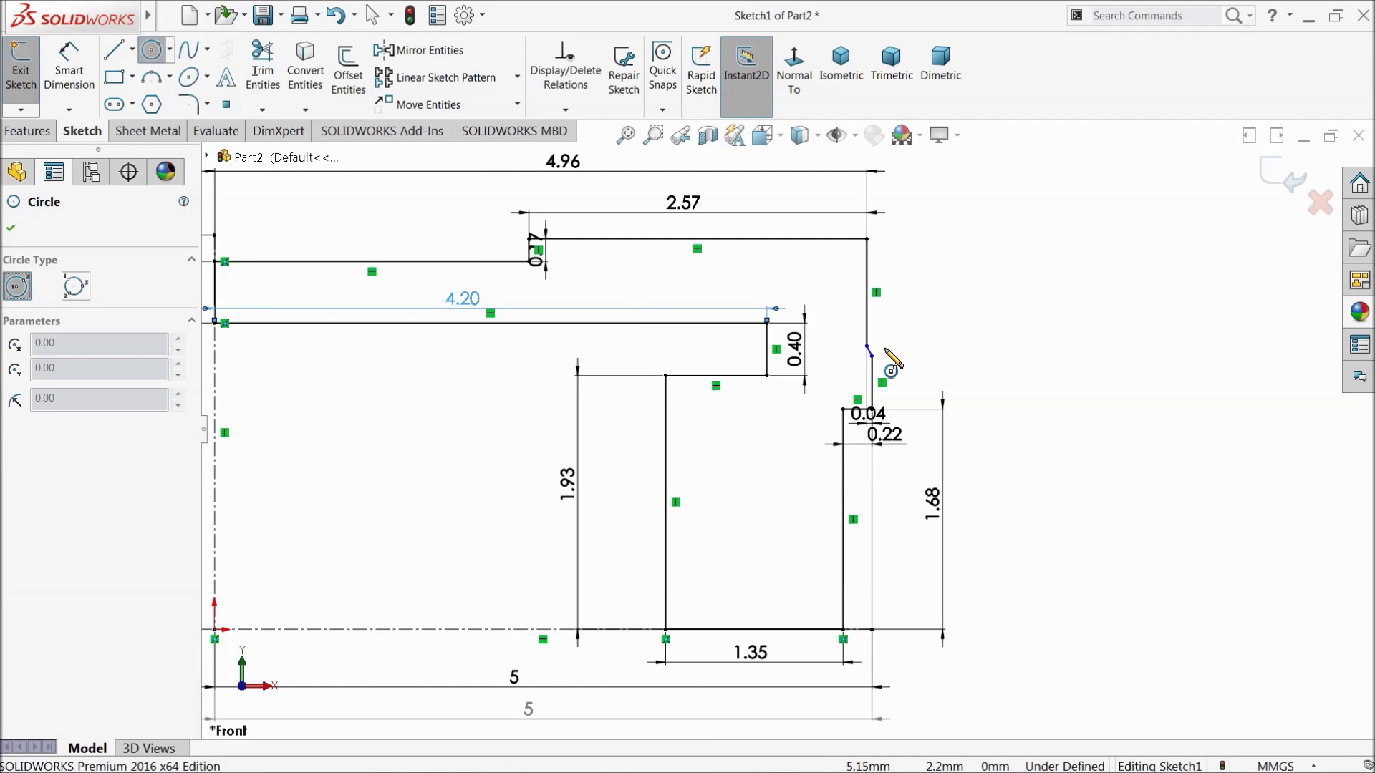
scroll(813, 347, "down", 2)
scroll(778, 306, "down", 1)
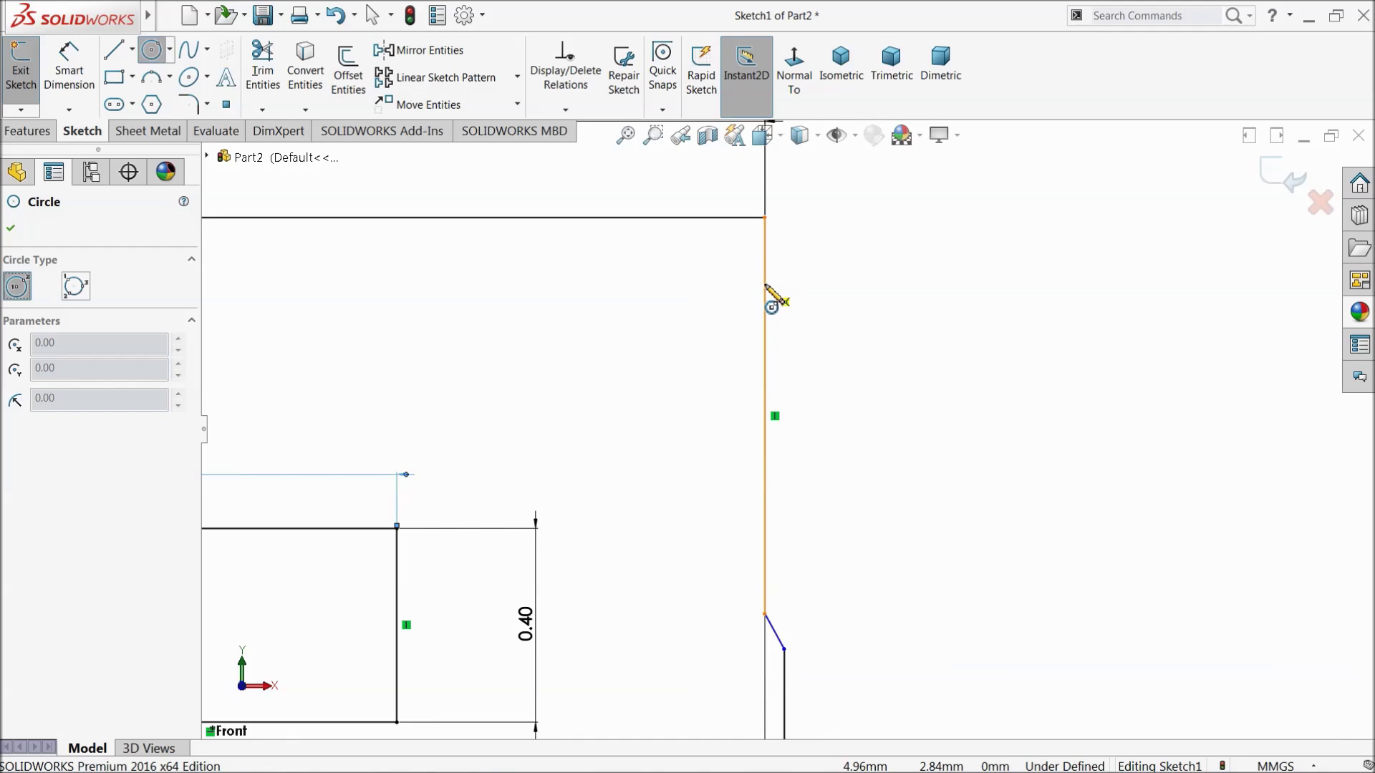
left_click(765, 285)
left_click(794, 303)
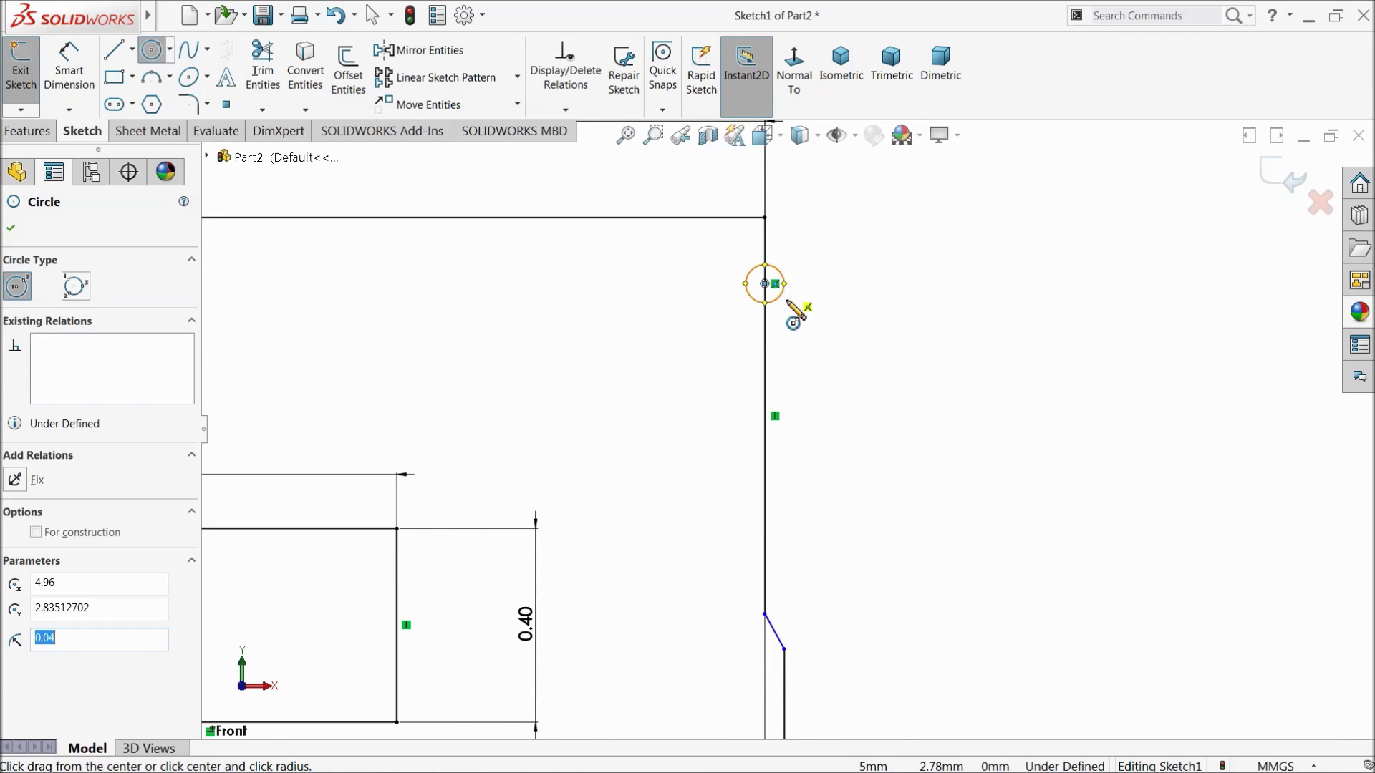
left_click(765, 384)
left_click(785, 391)
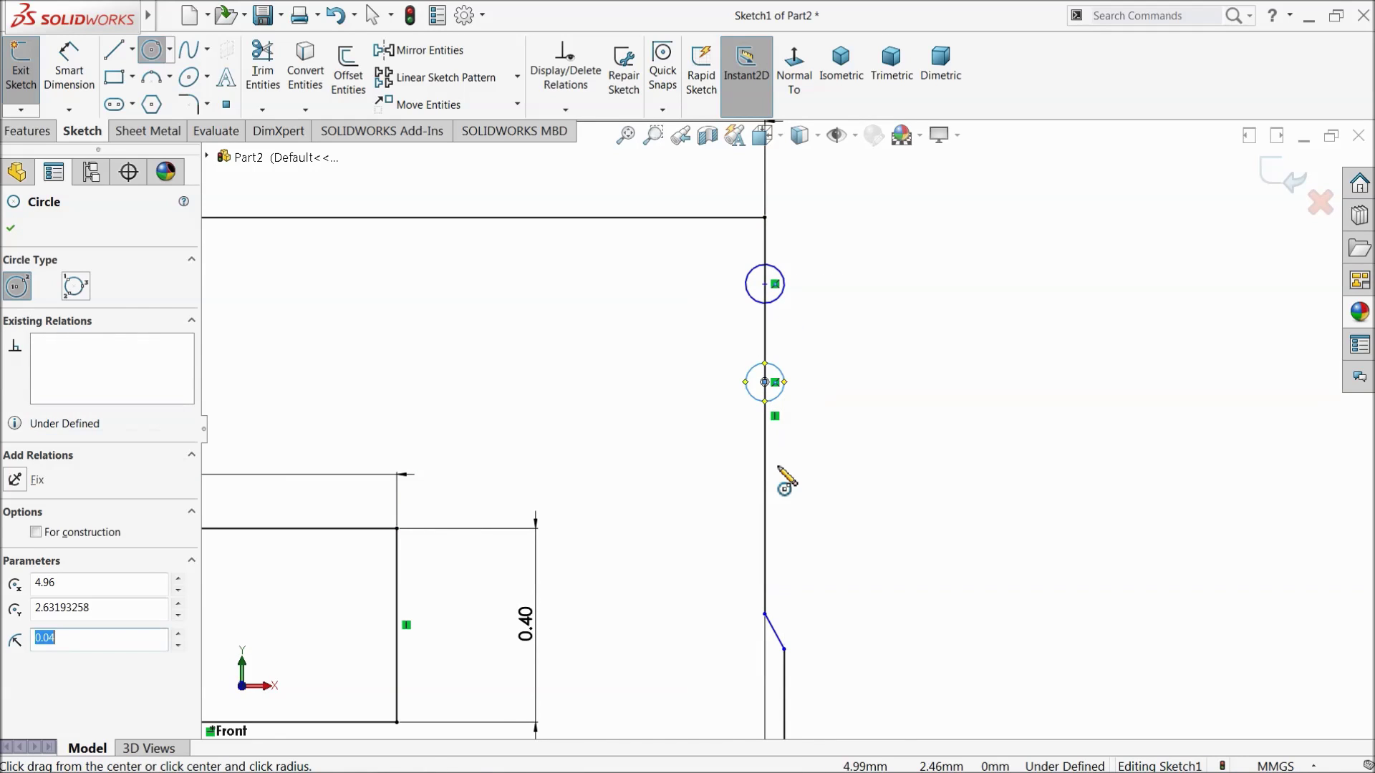
left_click(765, 476)
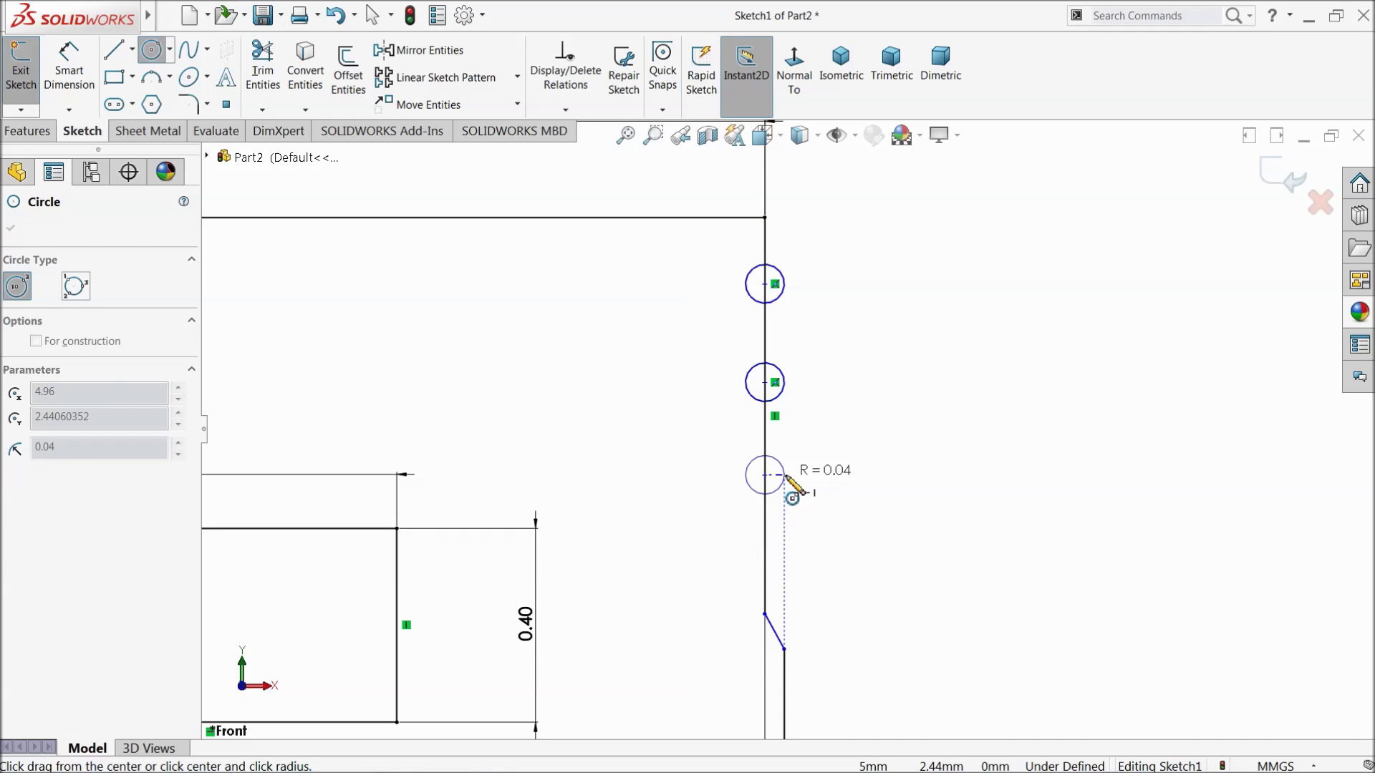
left_click(786, 477)
right_click(911, 303)
left_click(951, 313)
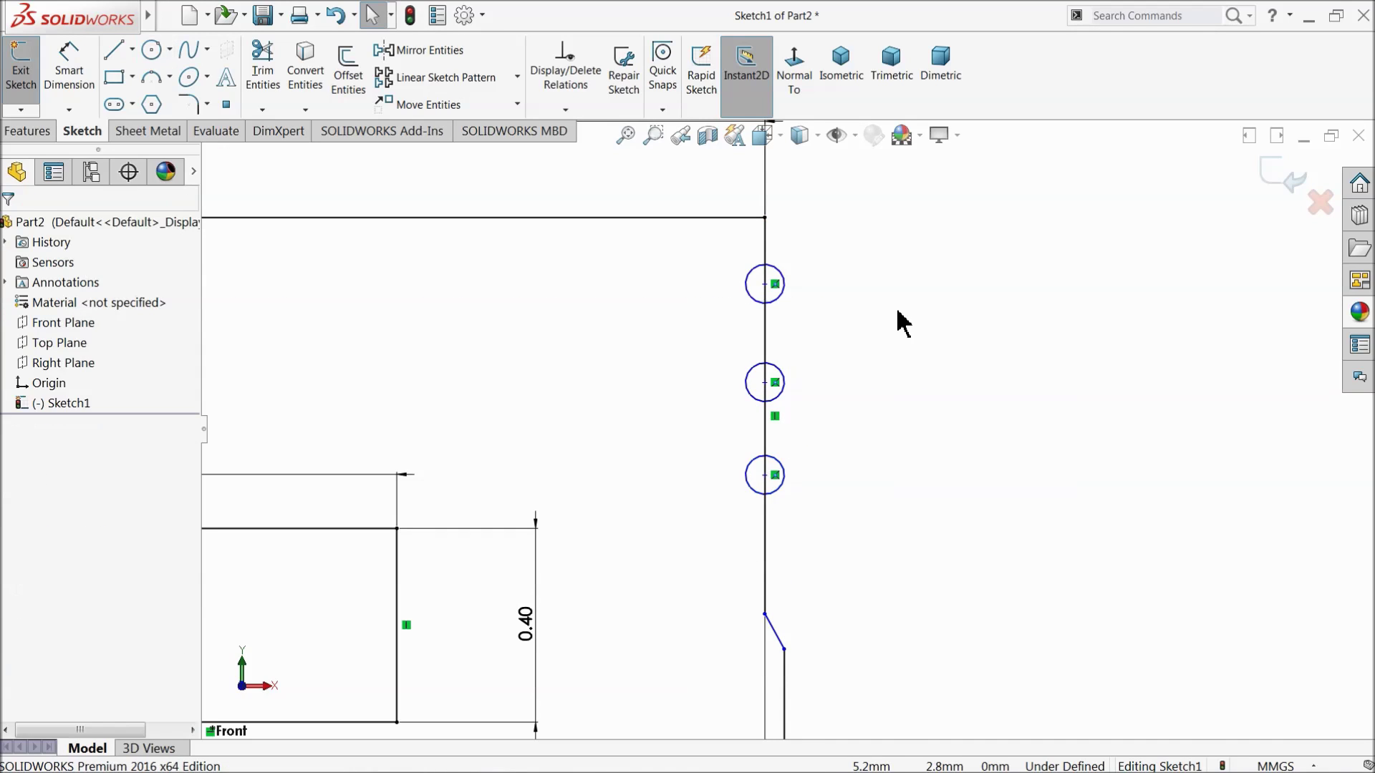
- Dimension the top two circle centres 0.10 apart and delete an unwanted 0.29 dimension
left_click(71, 91)
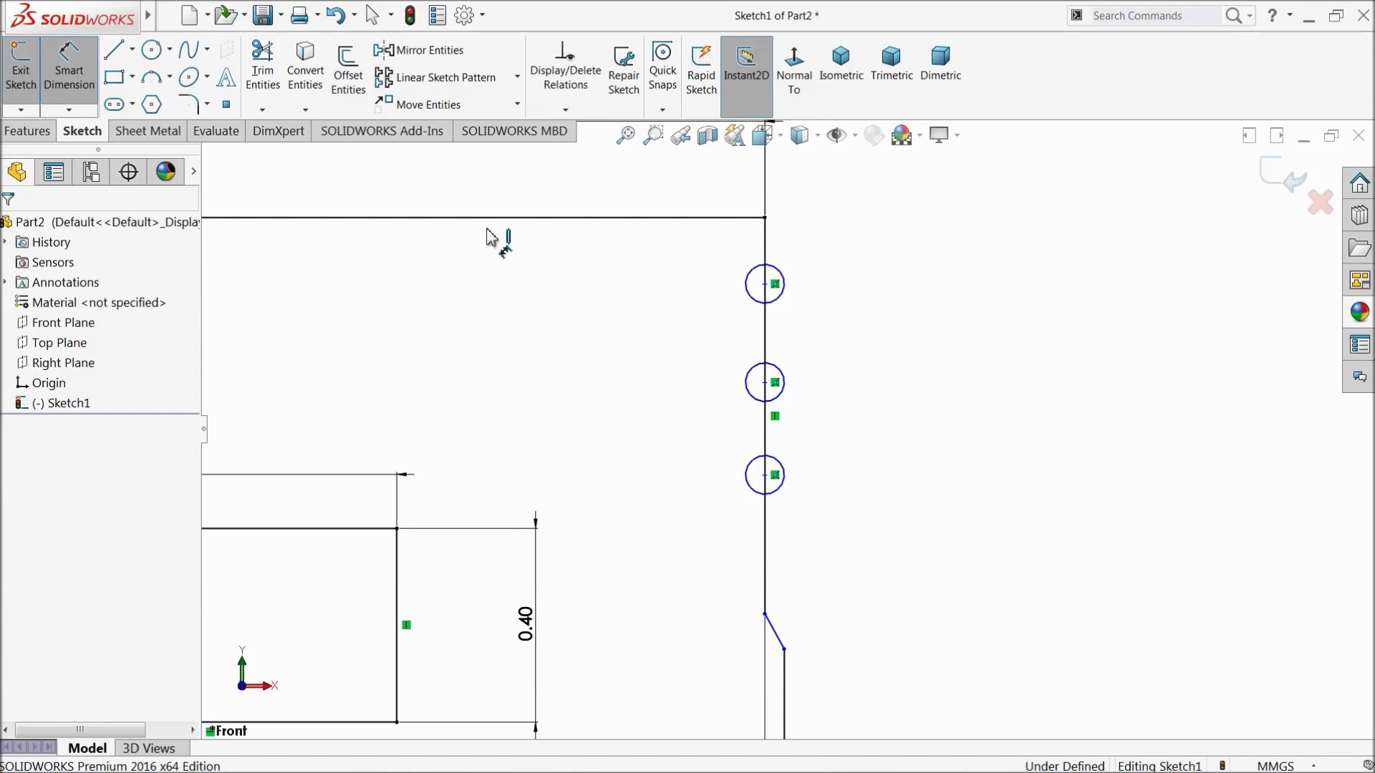
left_click(765, 284)
left_click(765, 384)
left_click(814, 354)
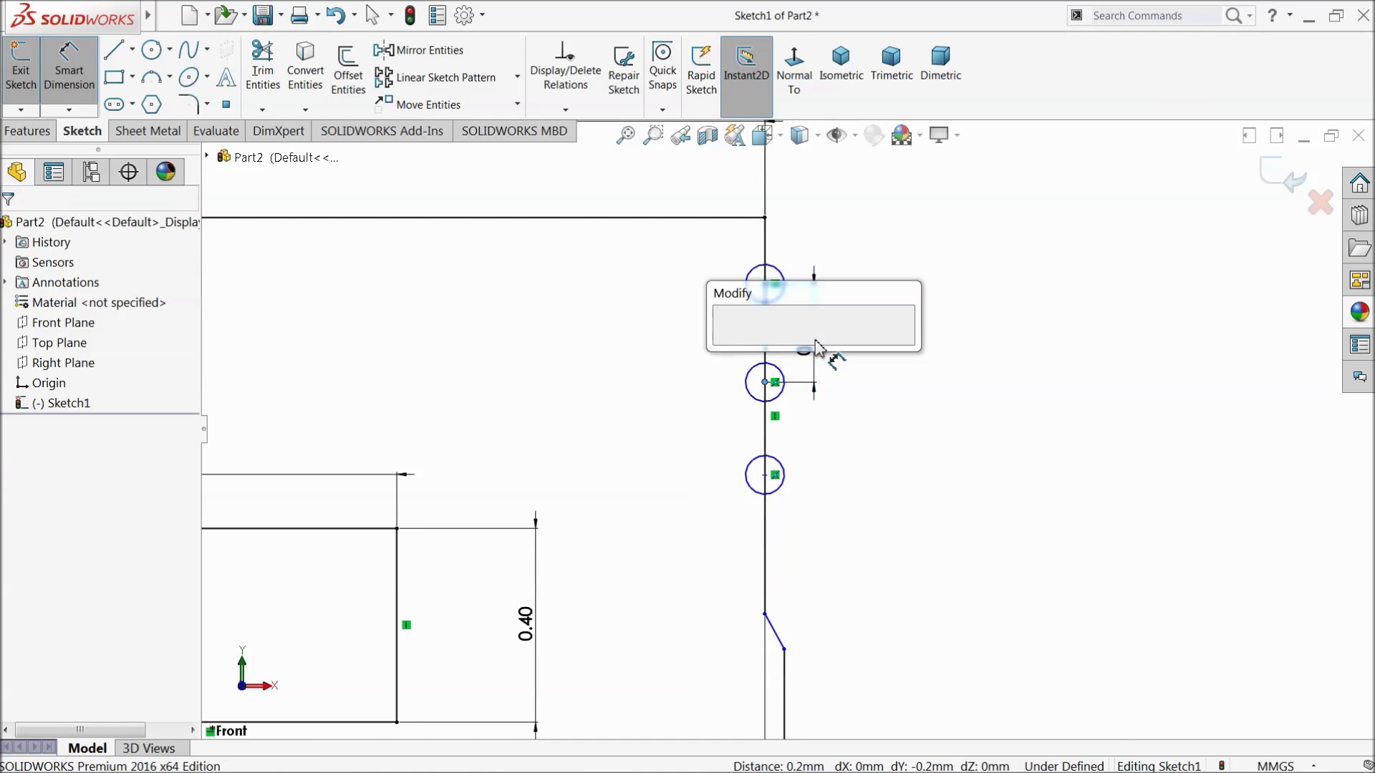
type("0.1")
key("Return")
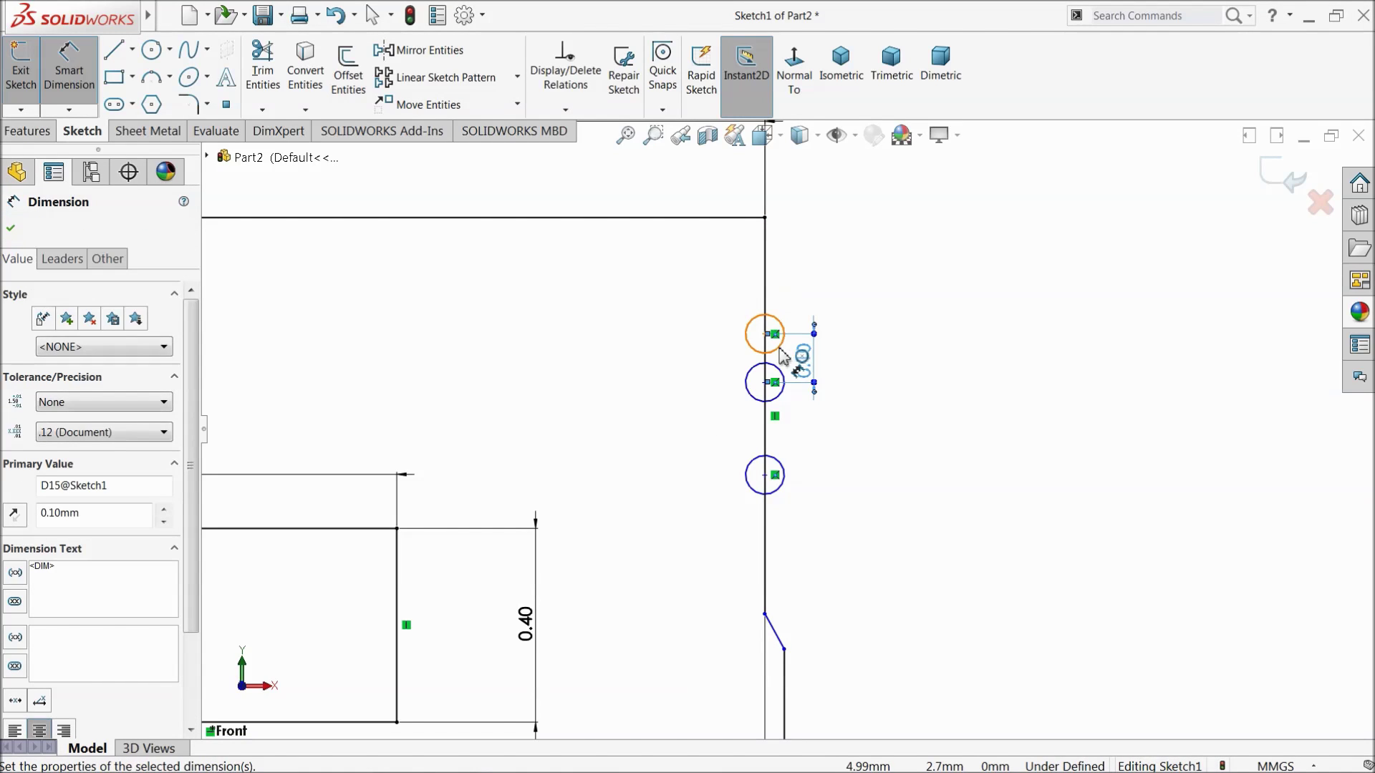
left_click(764, 384)
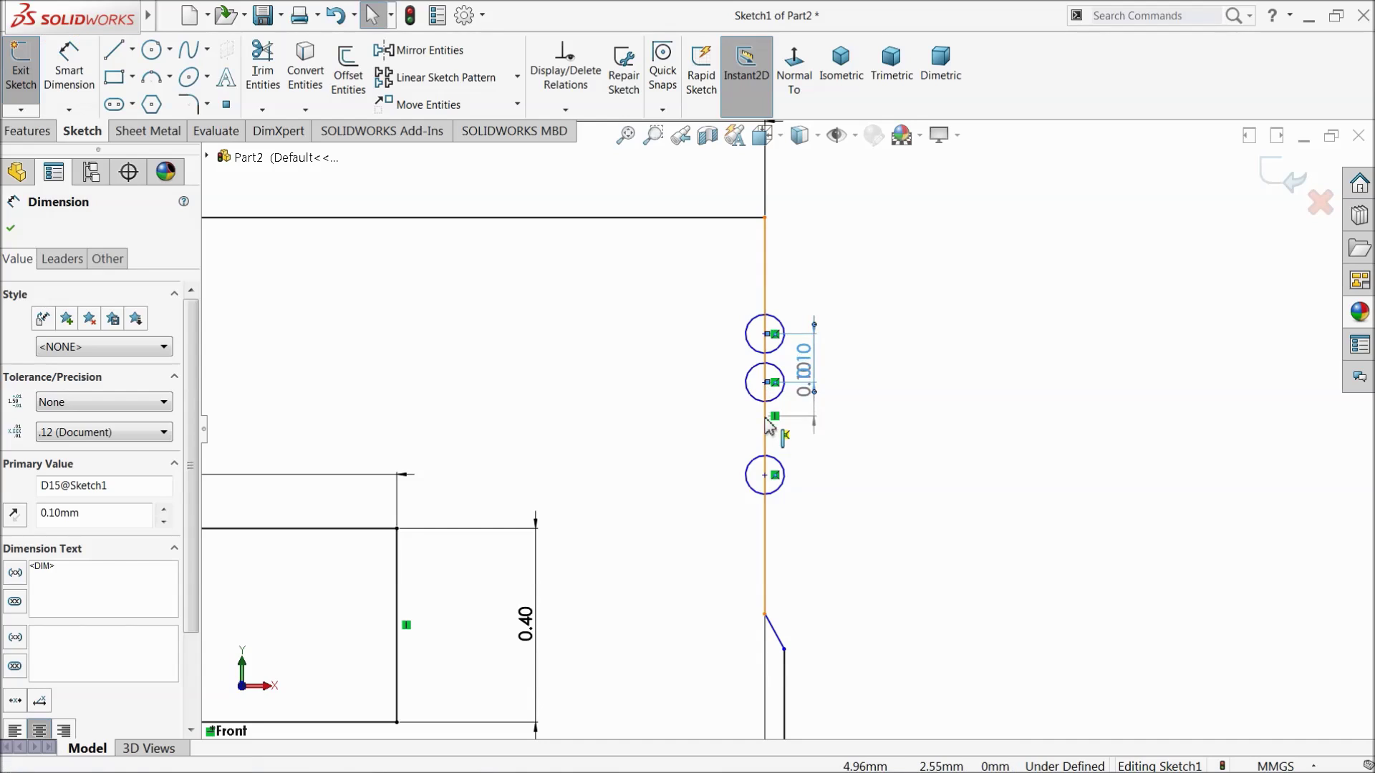
left_click(766, 475)
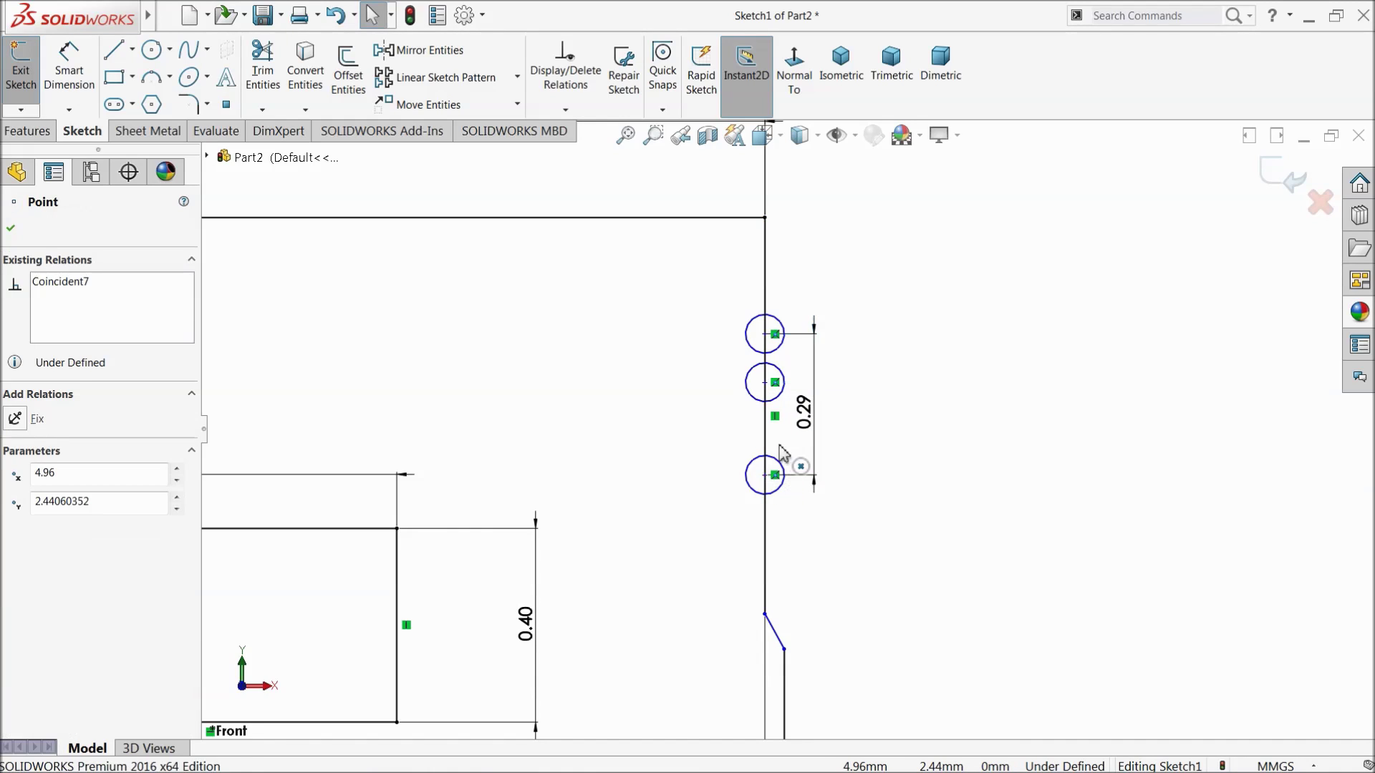
left_click(806, 413)
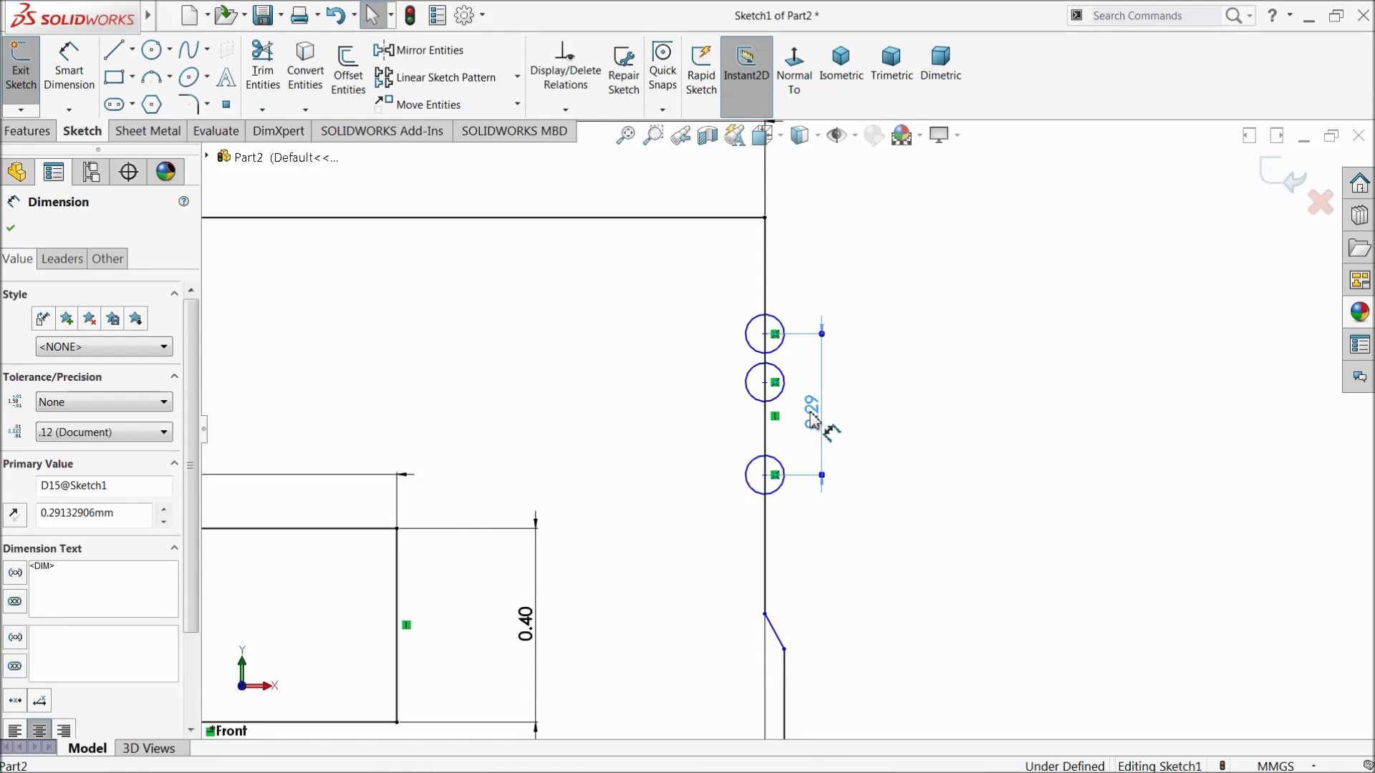
key("Delete")
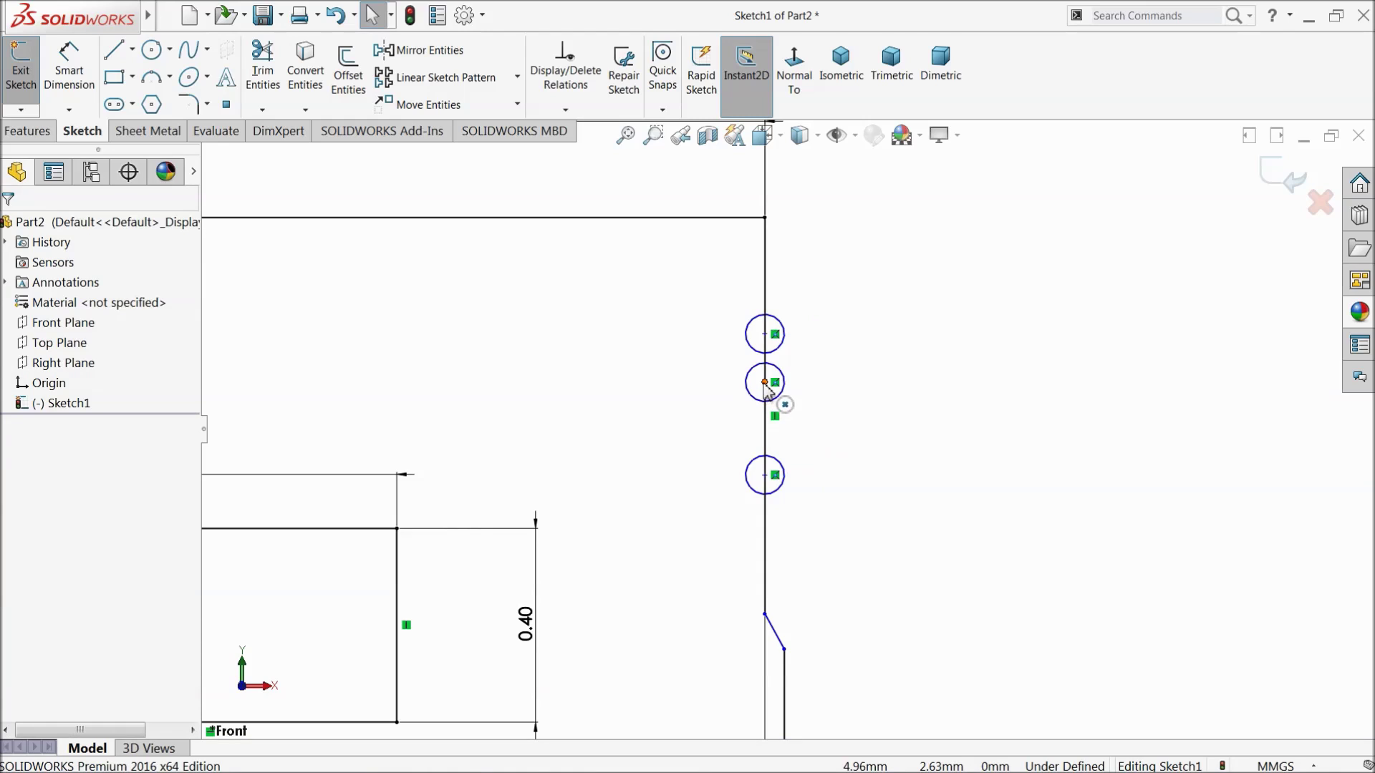
- Space the circle centres 0.15 apart, top-to-middle and middle-to-bottom
left_click(766, 383)
left_click(69, 70)
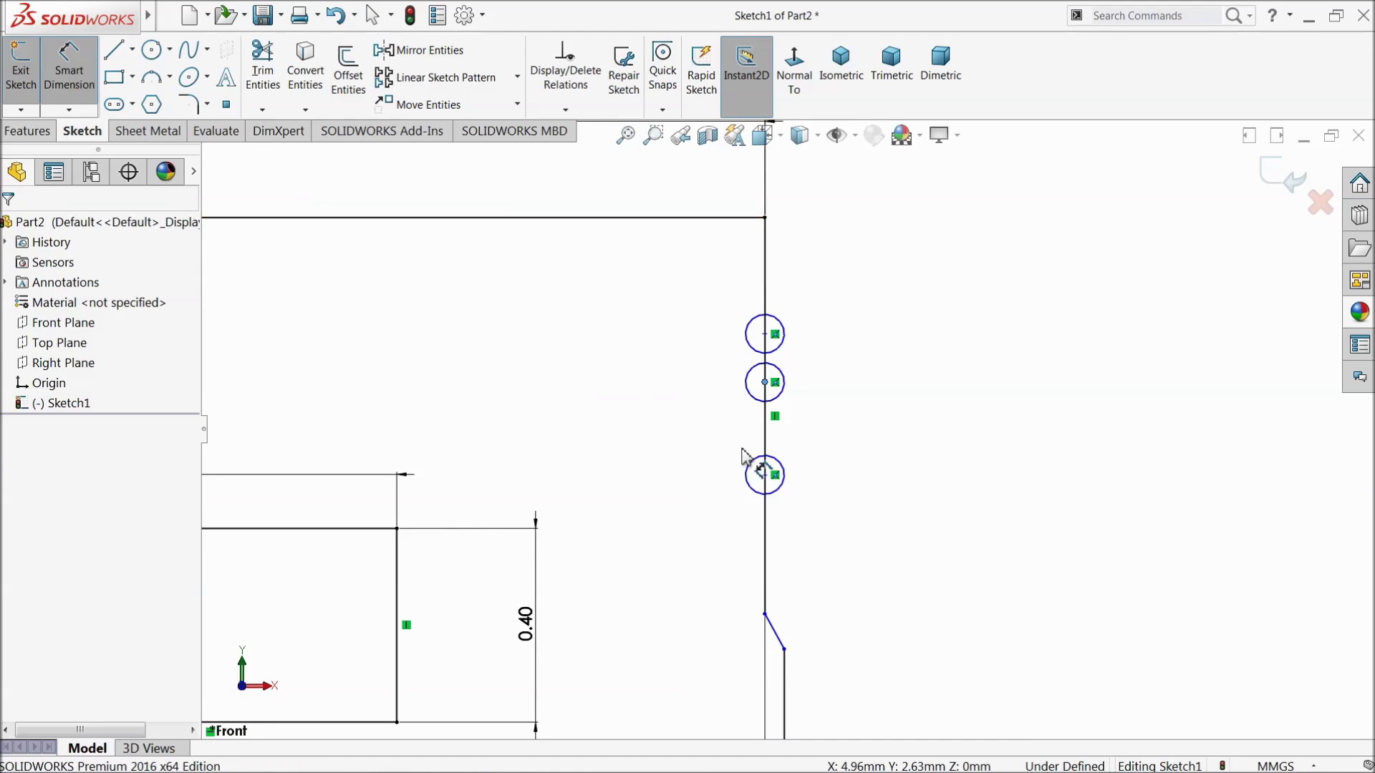
left_click(765, 476)
left_click(804, 437)
type("0.1")
key("Return")
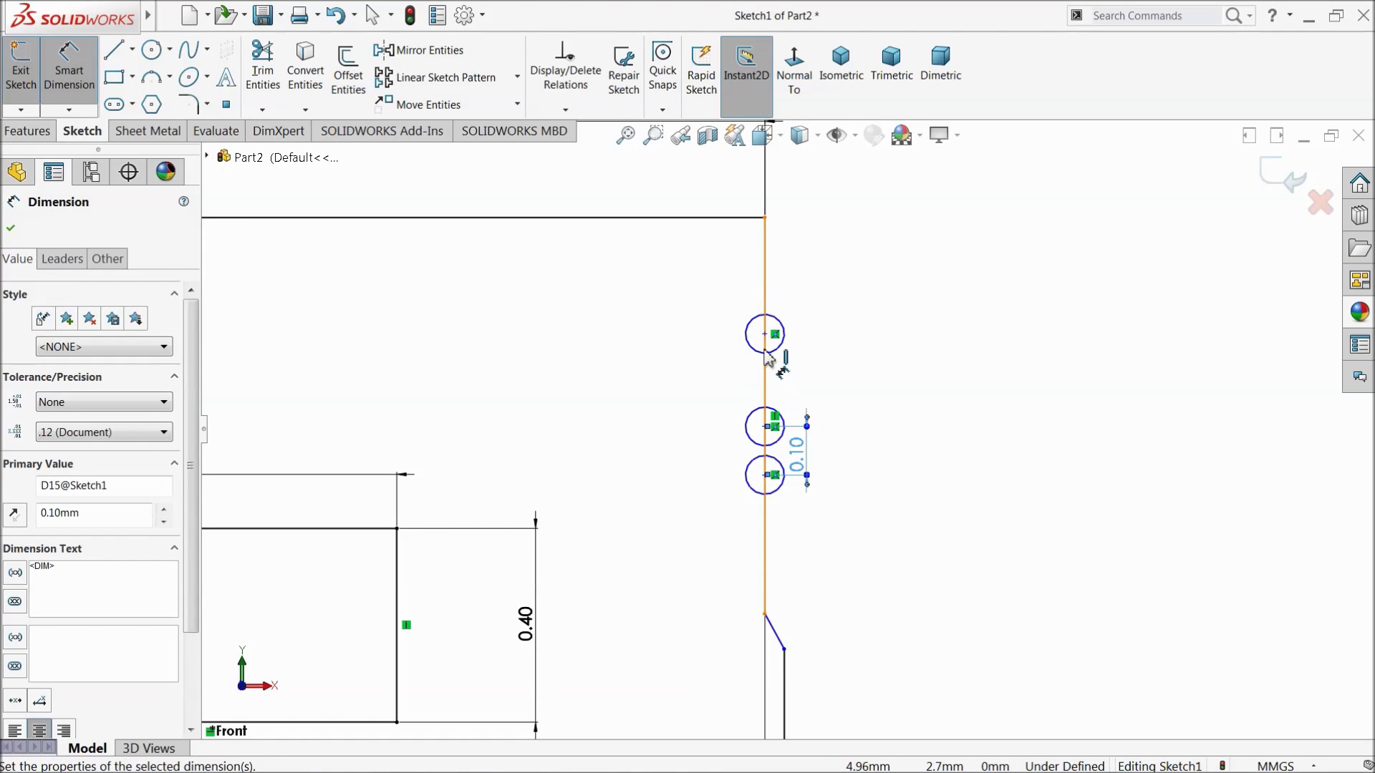
left_click(765, 334)
left_click(765, 426)
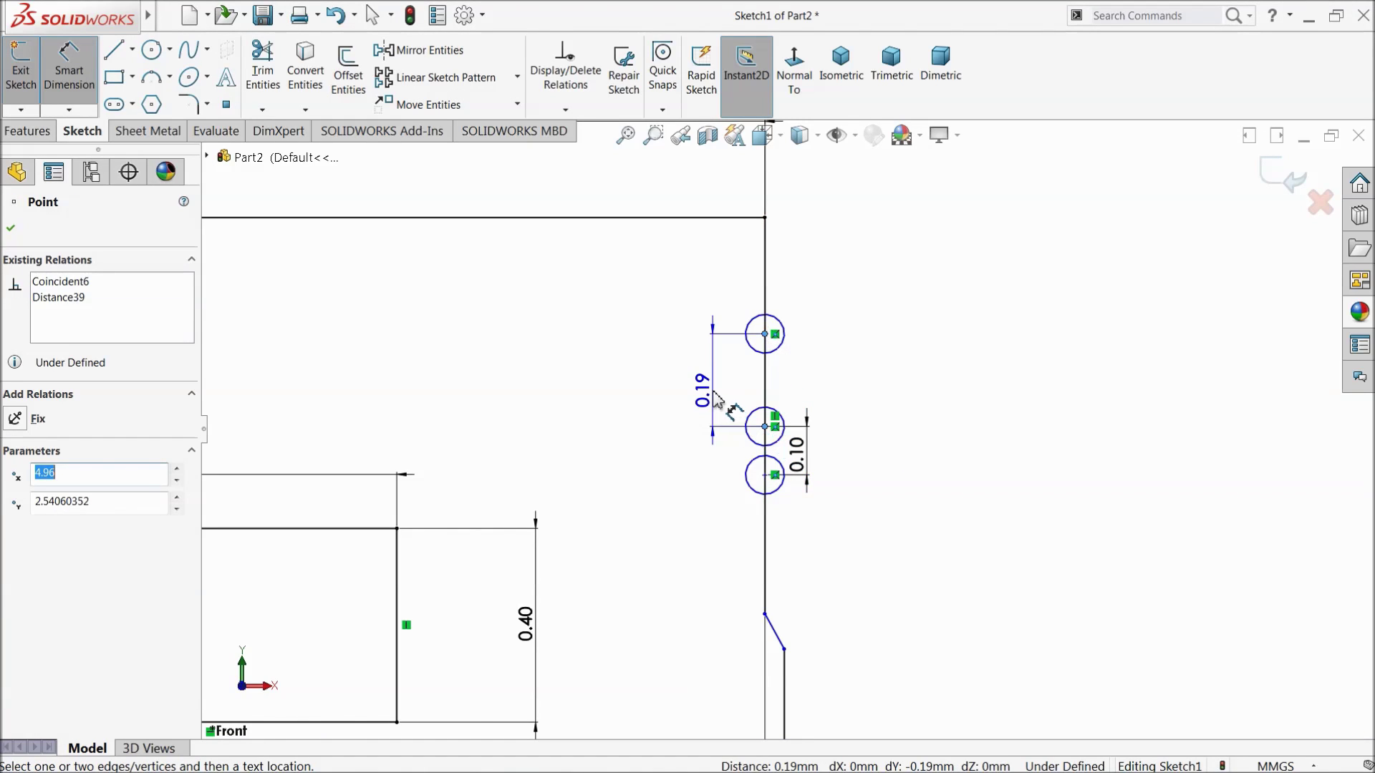
left_click(710, 398)
type("0.15")
key("Return")
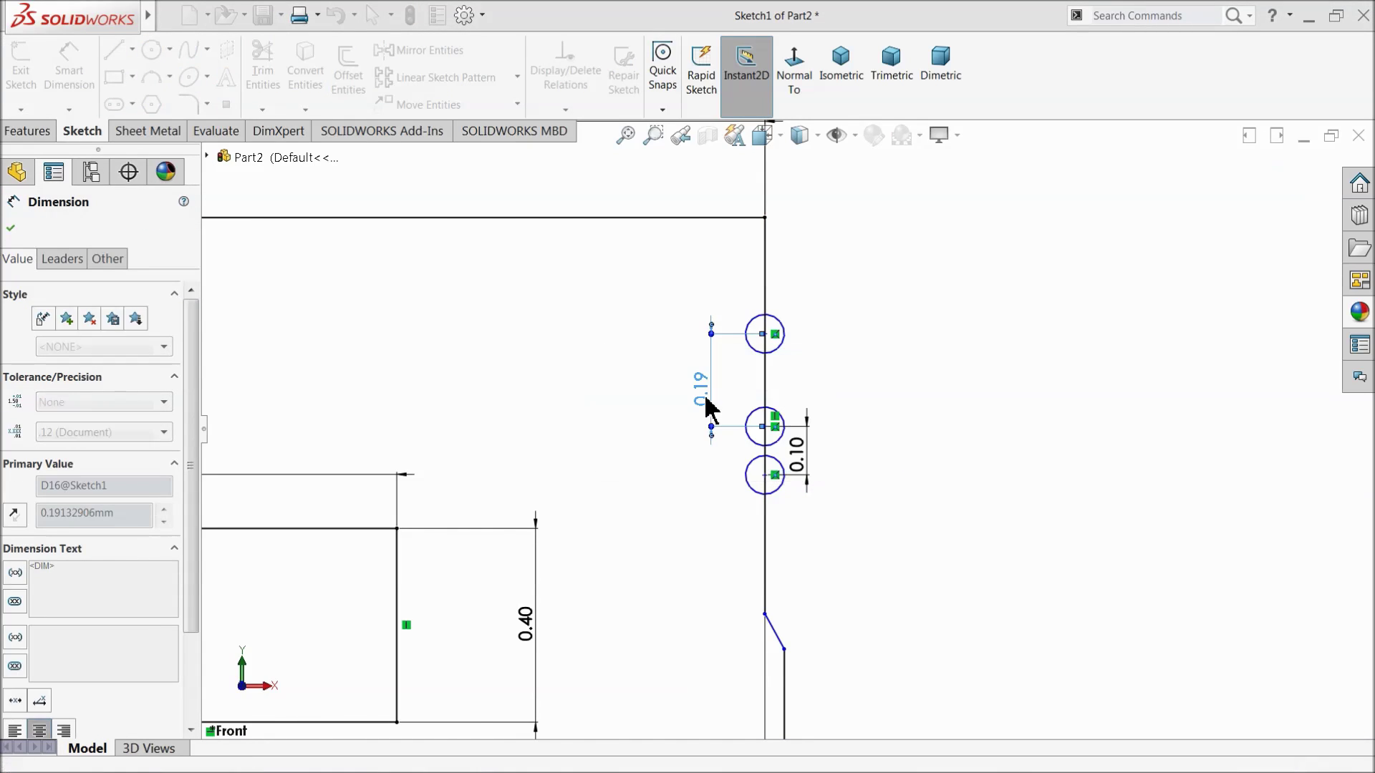
left_click(800, 456)
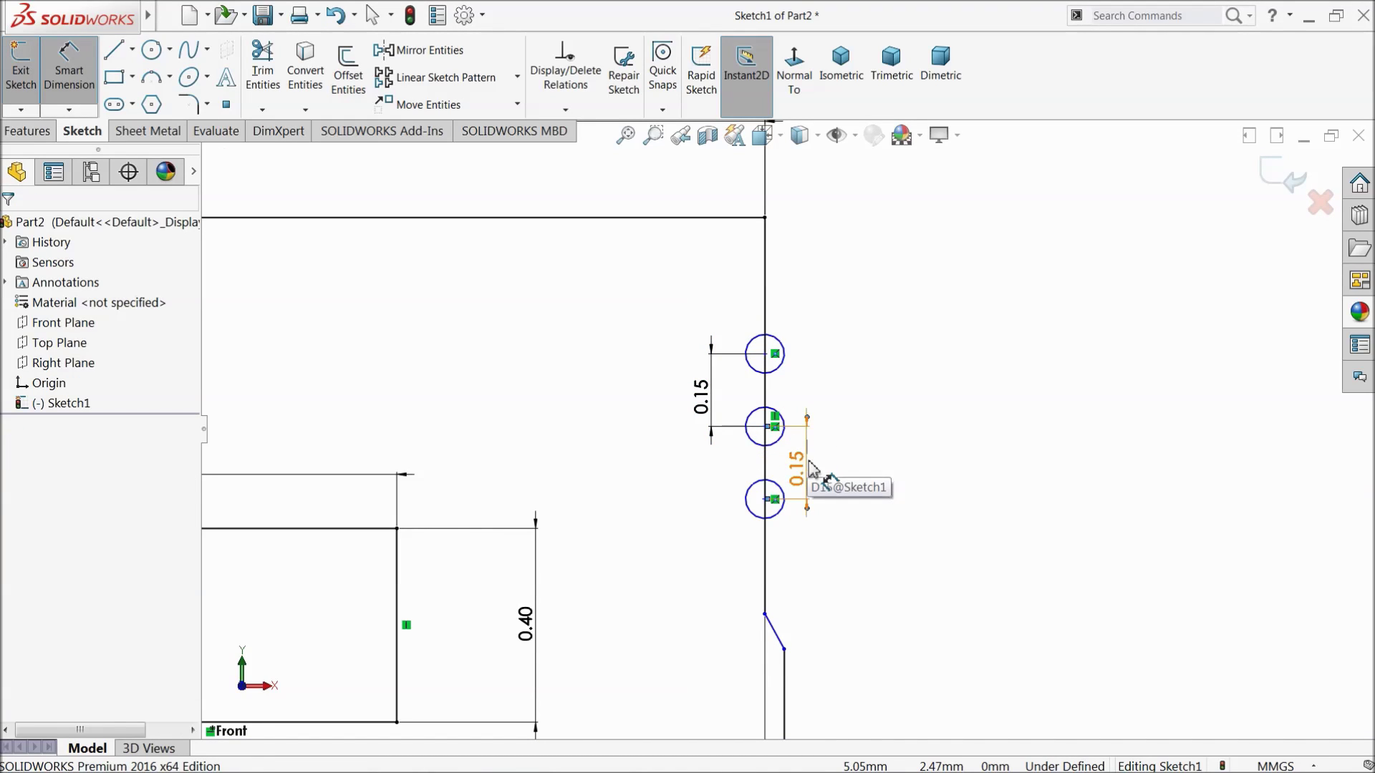
key("Return")
- Place the top circle centre 0.15 below the profile's top edge
left_click(768, 355)
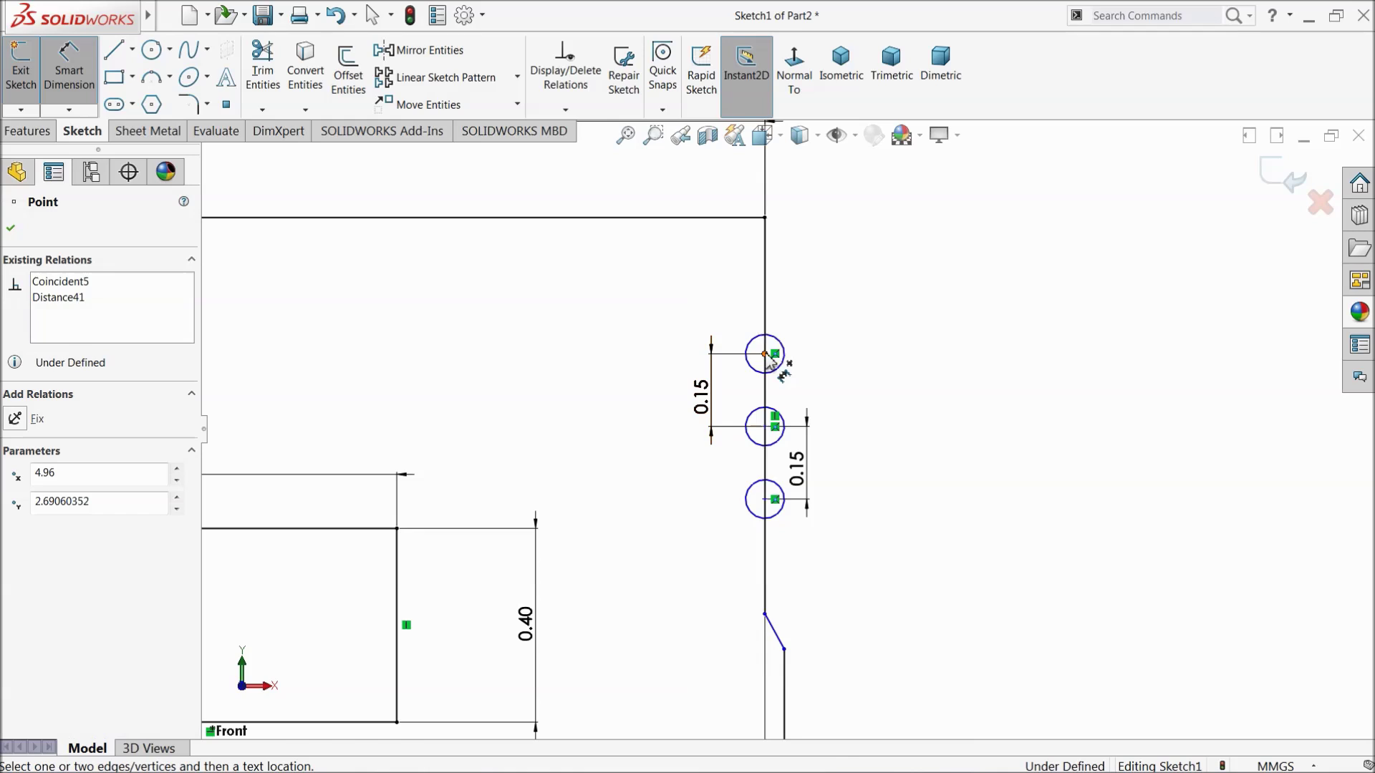
left_click(757, 218)
left_click(841, 277)
type("0.")
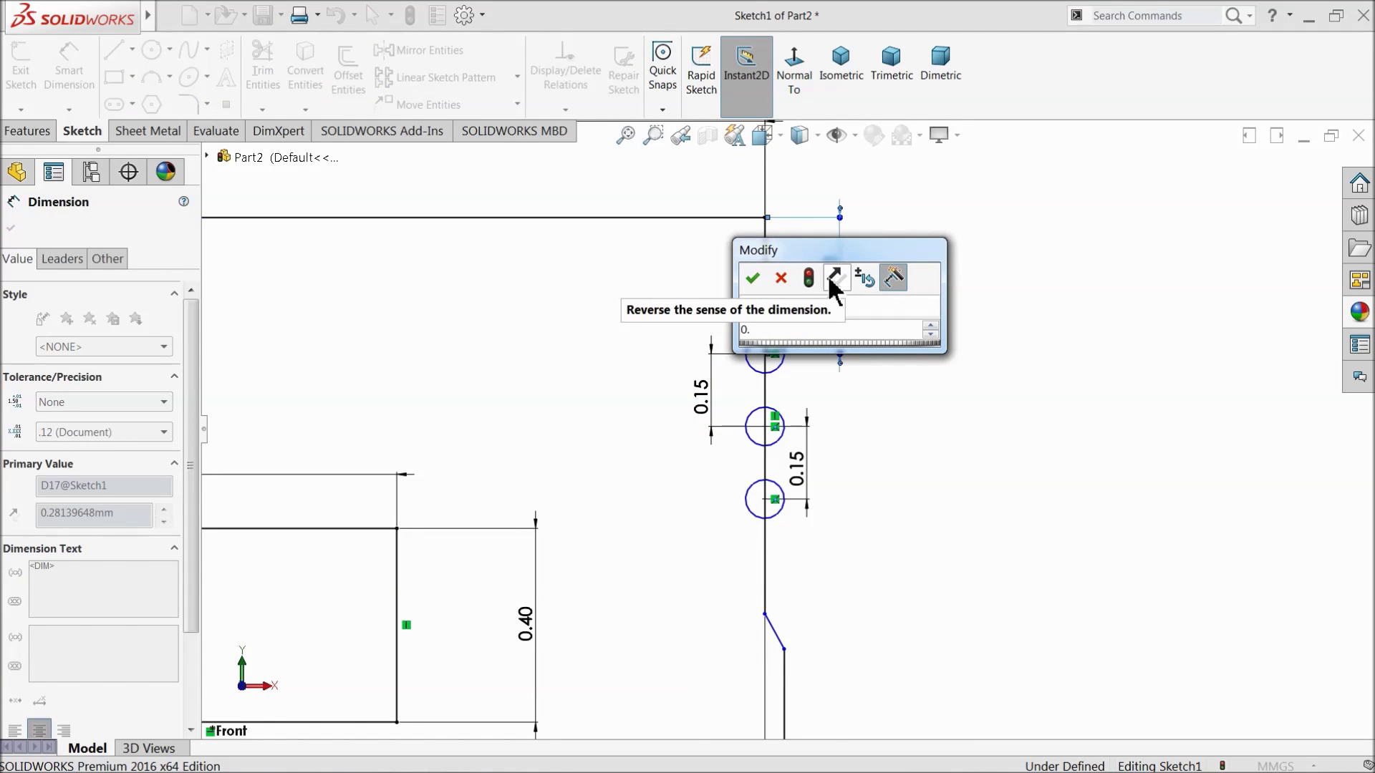
type("15")
key("Return")
scroll(874, 362, "up", 3)
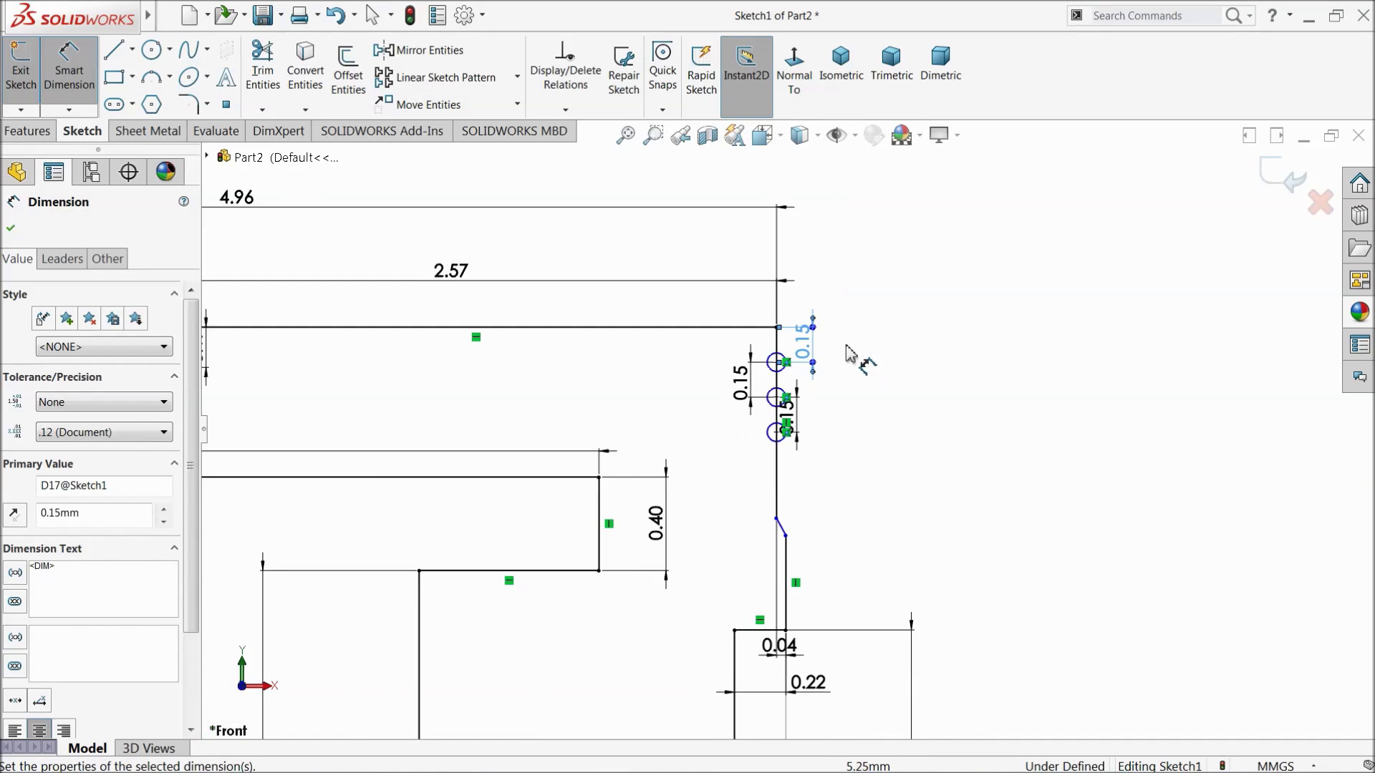
scroll(853, 355, "down", 2)
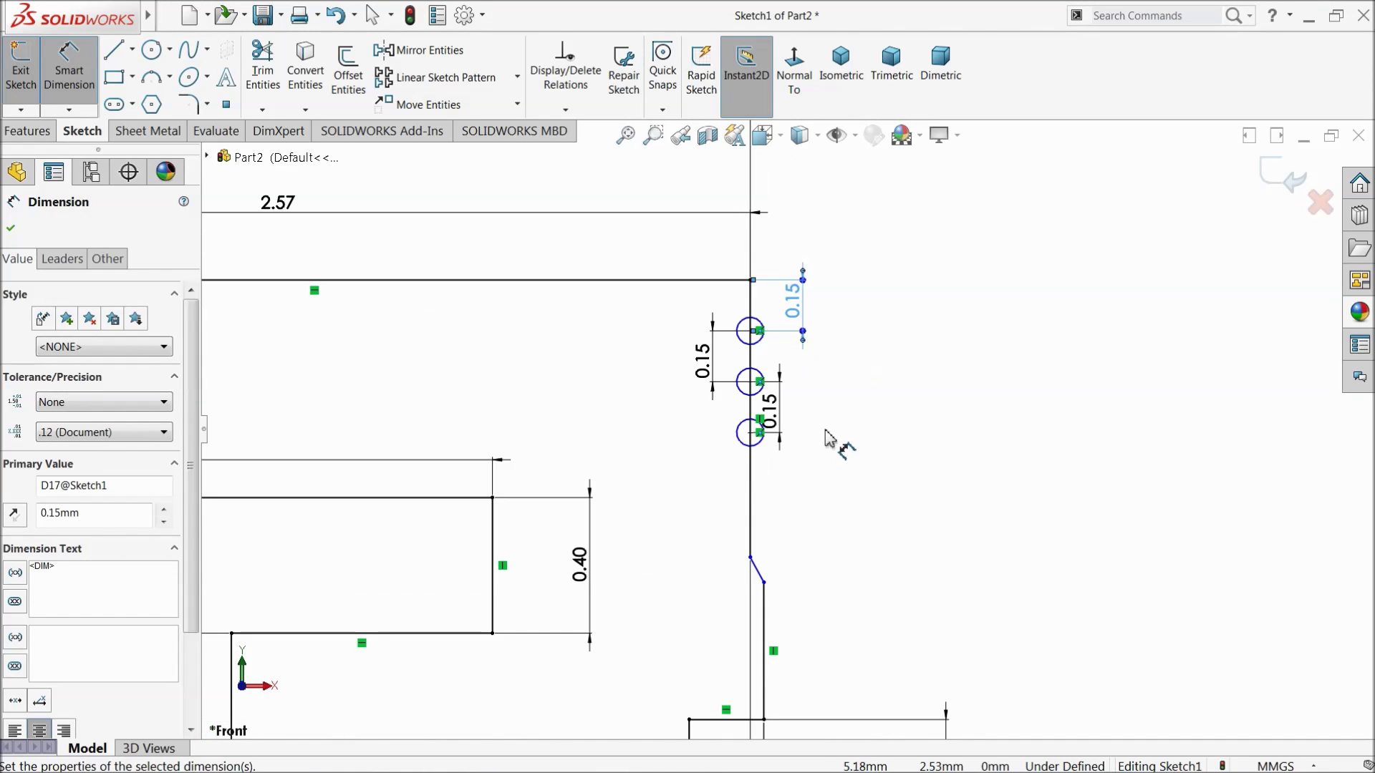
left_click(13, 230)
- Power-trim the circle halves and the outer-wall segments inside them
left_click(262, 75)
scroll(719, 366, "down", 4)
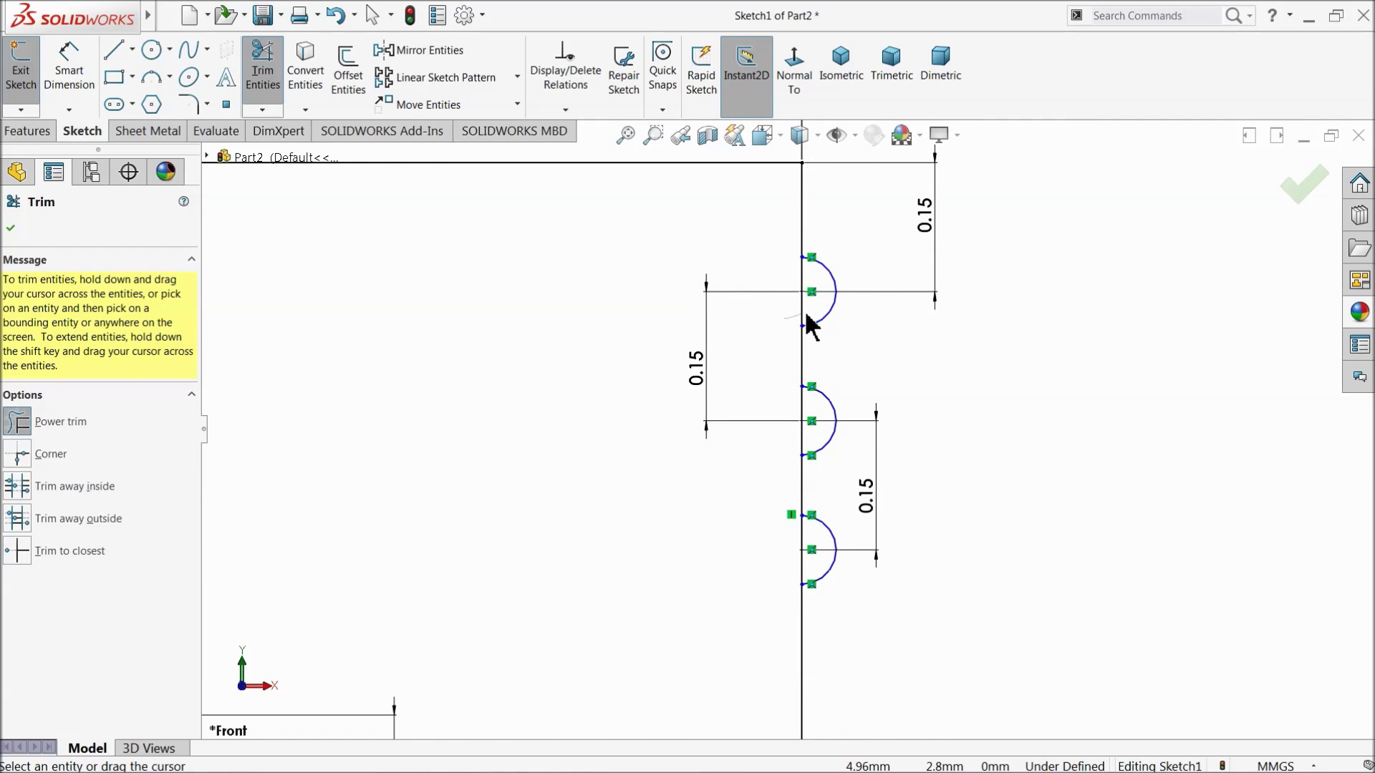
left_click_drag(806, 315, 779, 338)
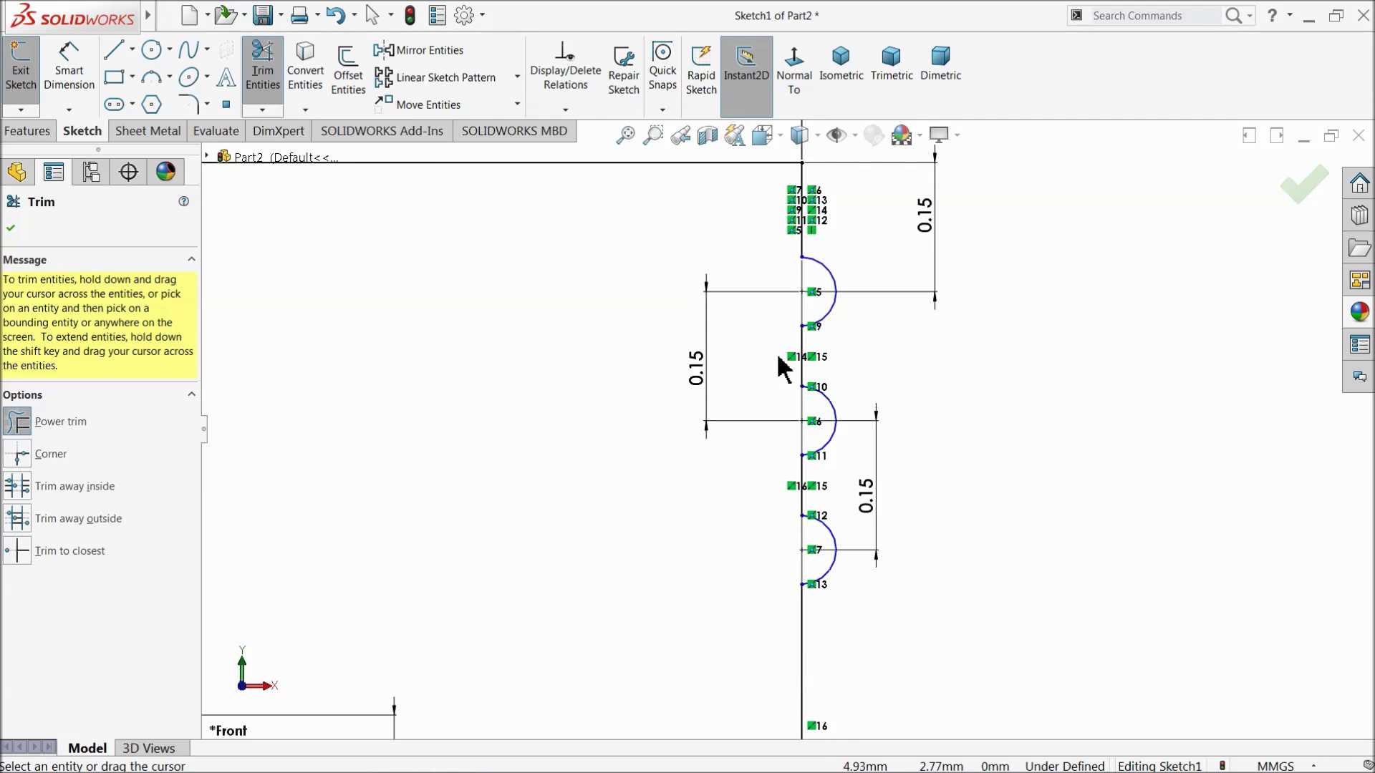
scroll(781, 368, "up", 3)
scroll(768, 430, "up", 2)
scroll(751, 472, "up", 2)
scroll(784, 527, "up", 1)
scroll(784, 526, "down", 2)
scroll(828, 452, "down", 2)
left_click(12, 231)
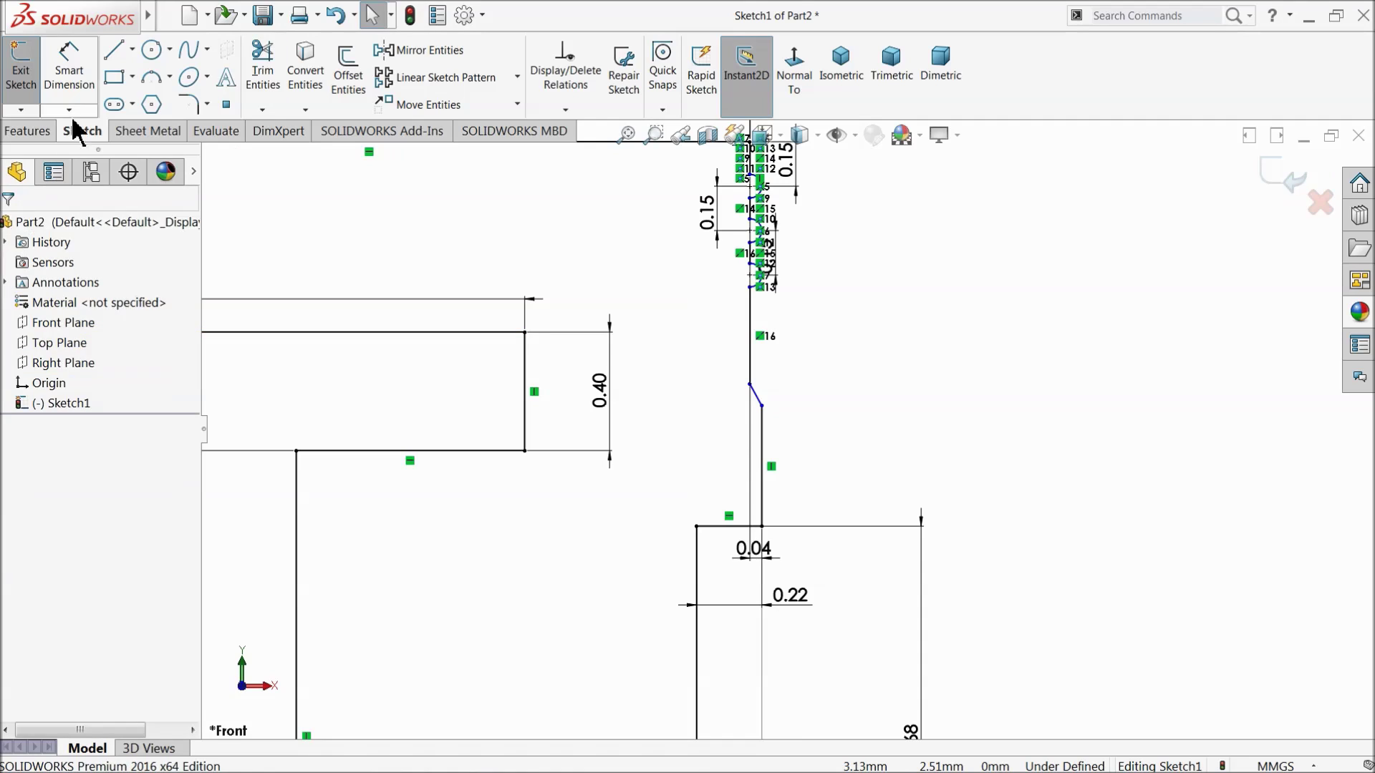
scroll(757, 430, "down", 2)
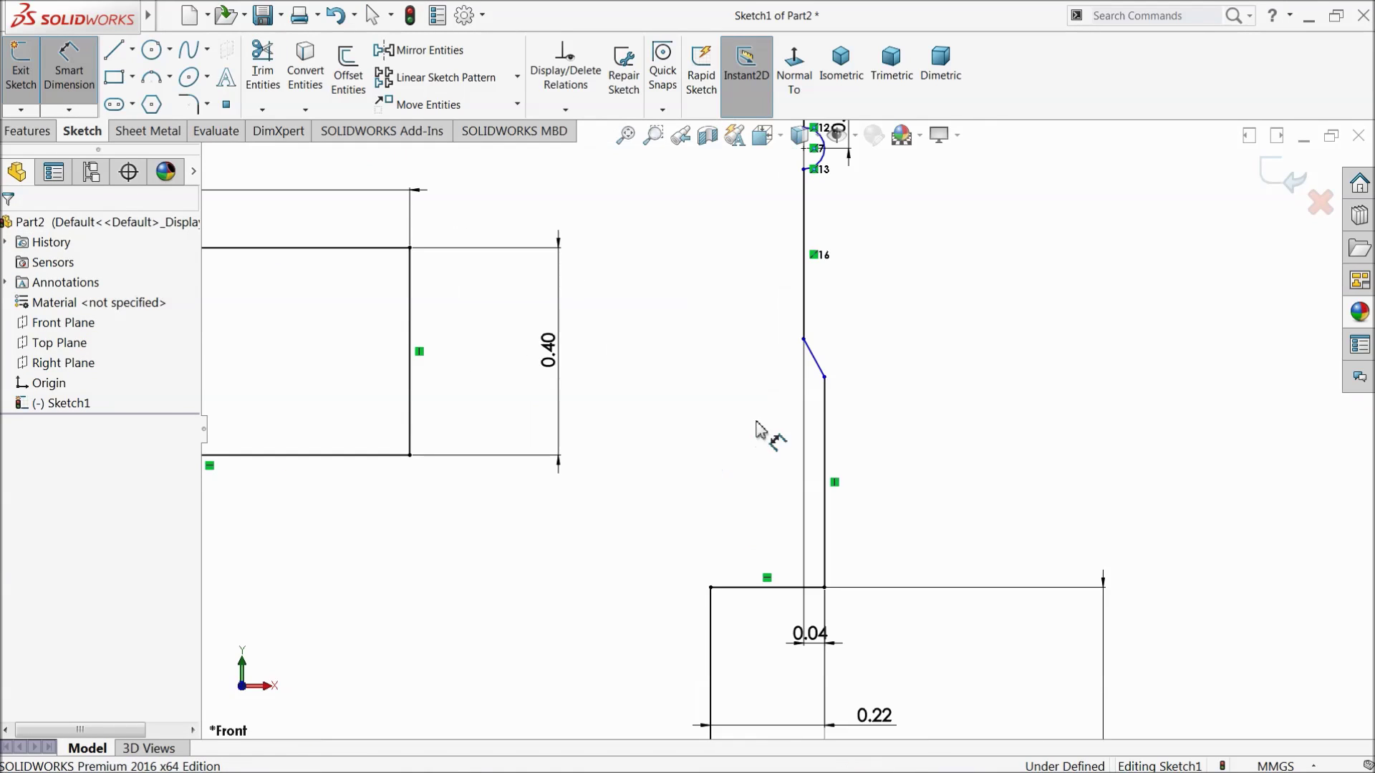
- Give the lower vertical outer edge a 0.41 height and the slanted line a 0.07 width
left_click(827, 423)
left_click(890, 452)
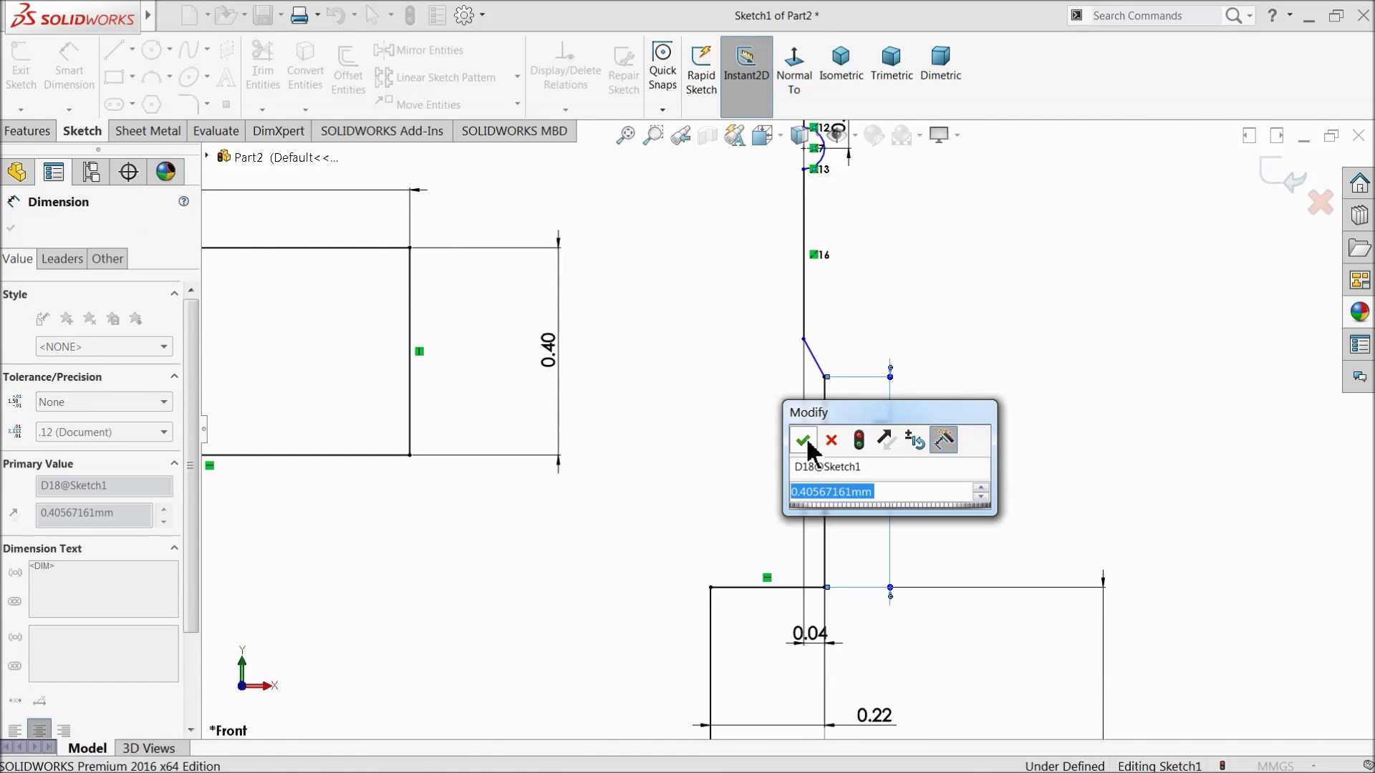
left_click(803, 441)
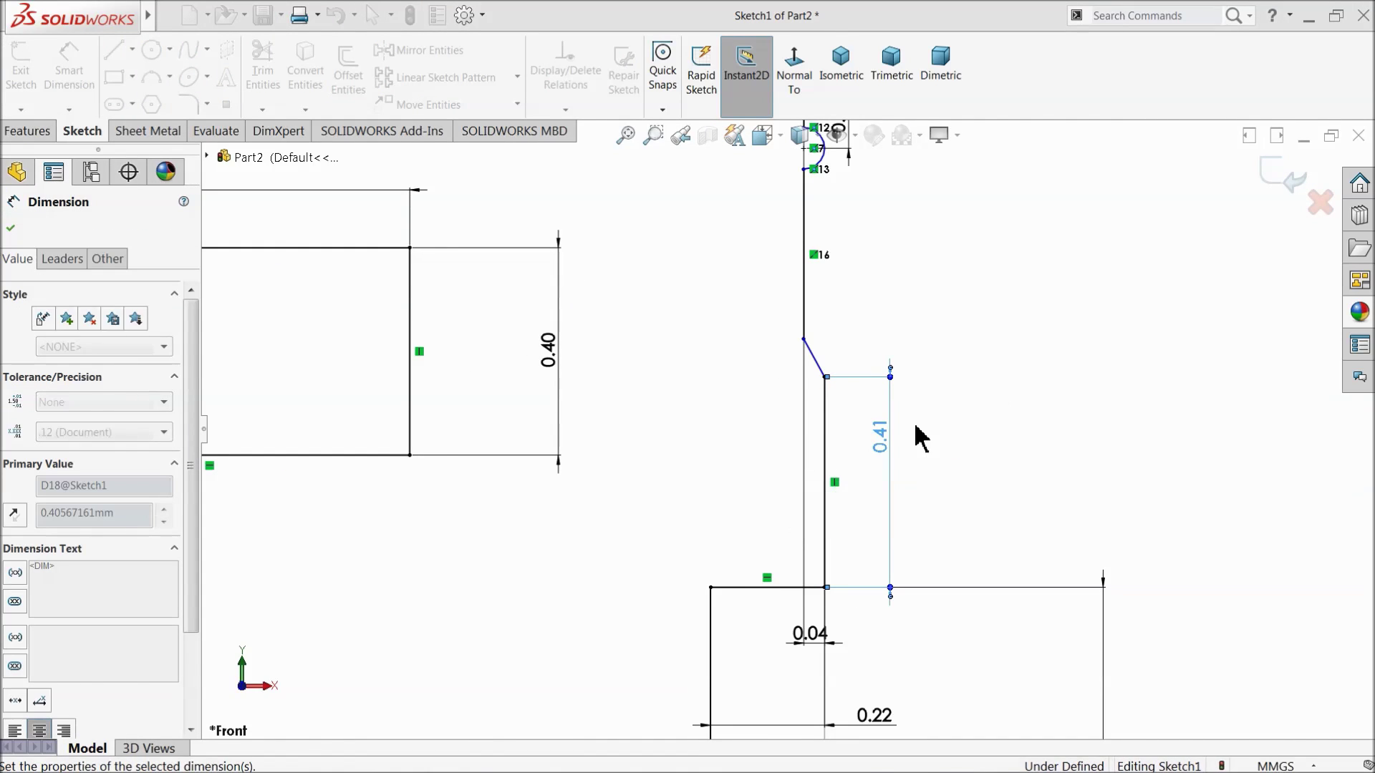
left_click(818, 368)
left_click(732, 366)
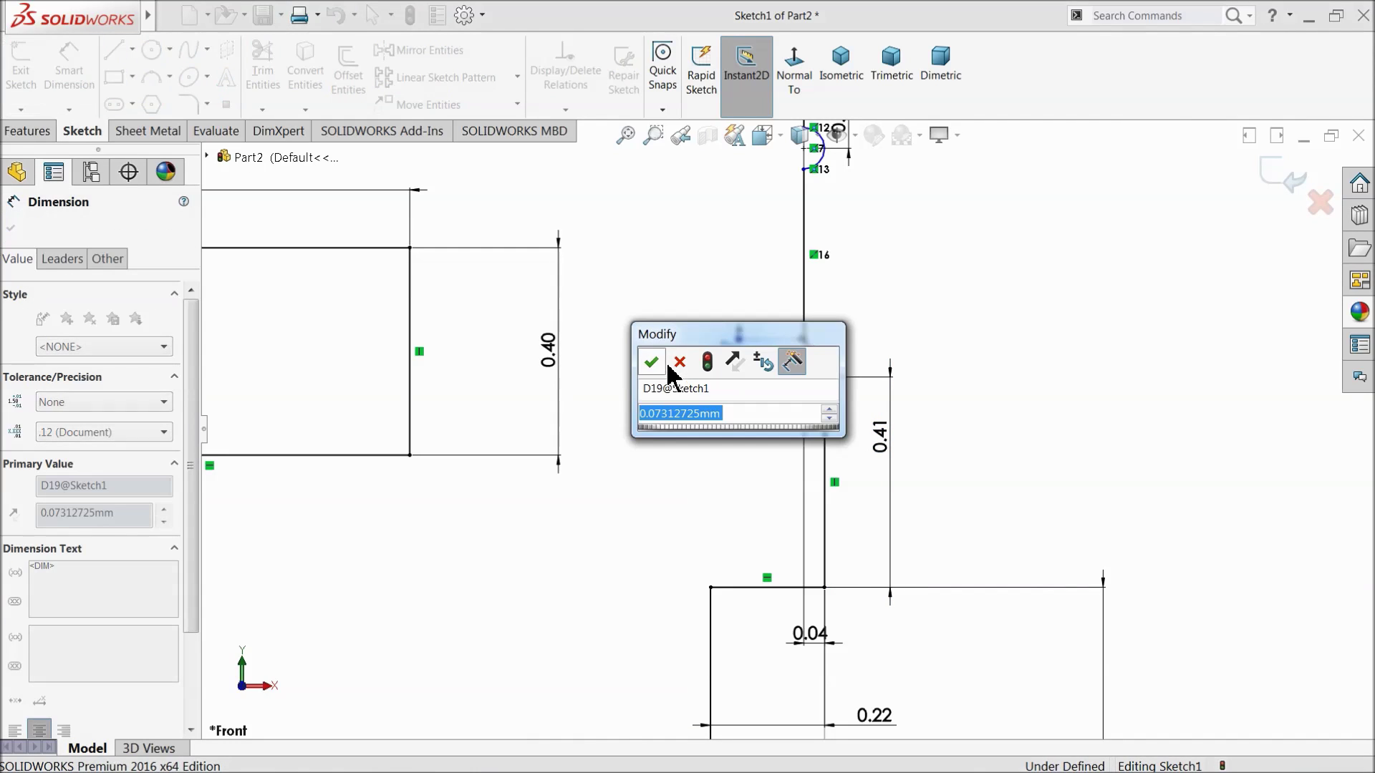
left_click(652, 363)
scroll(753, 420, "up", 3)
scroll(741, 425, "up", 3)
scroll(742, 430, "up", 1)
scroll(505, 457, "down", 1)
- Revolve the profile a full 360° about the centreline into the solid piston
left_click(32, 131)
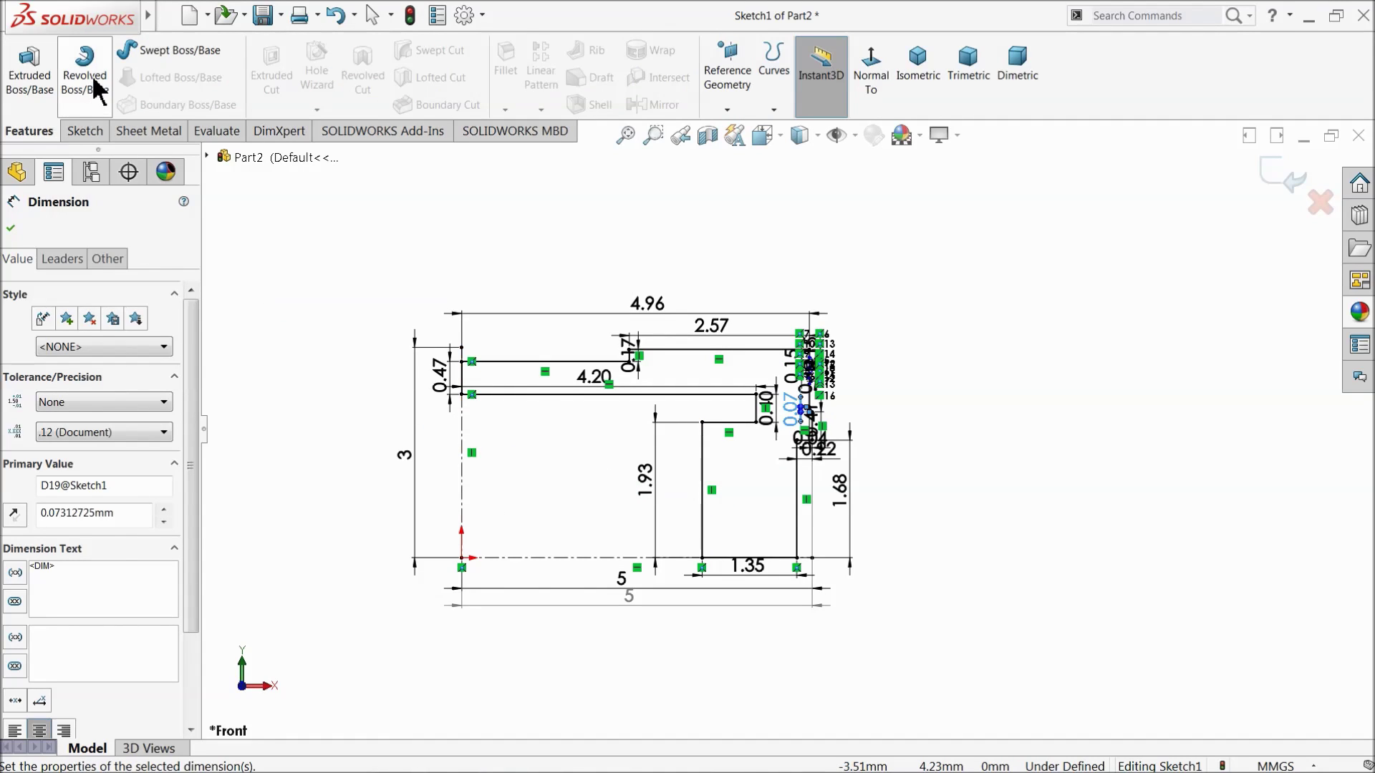
left_click(92, 84)
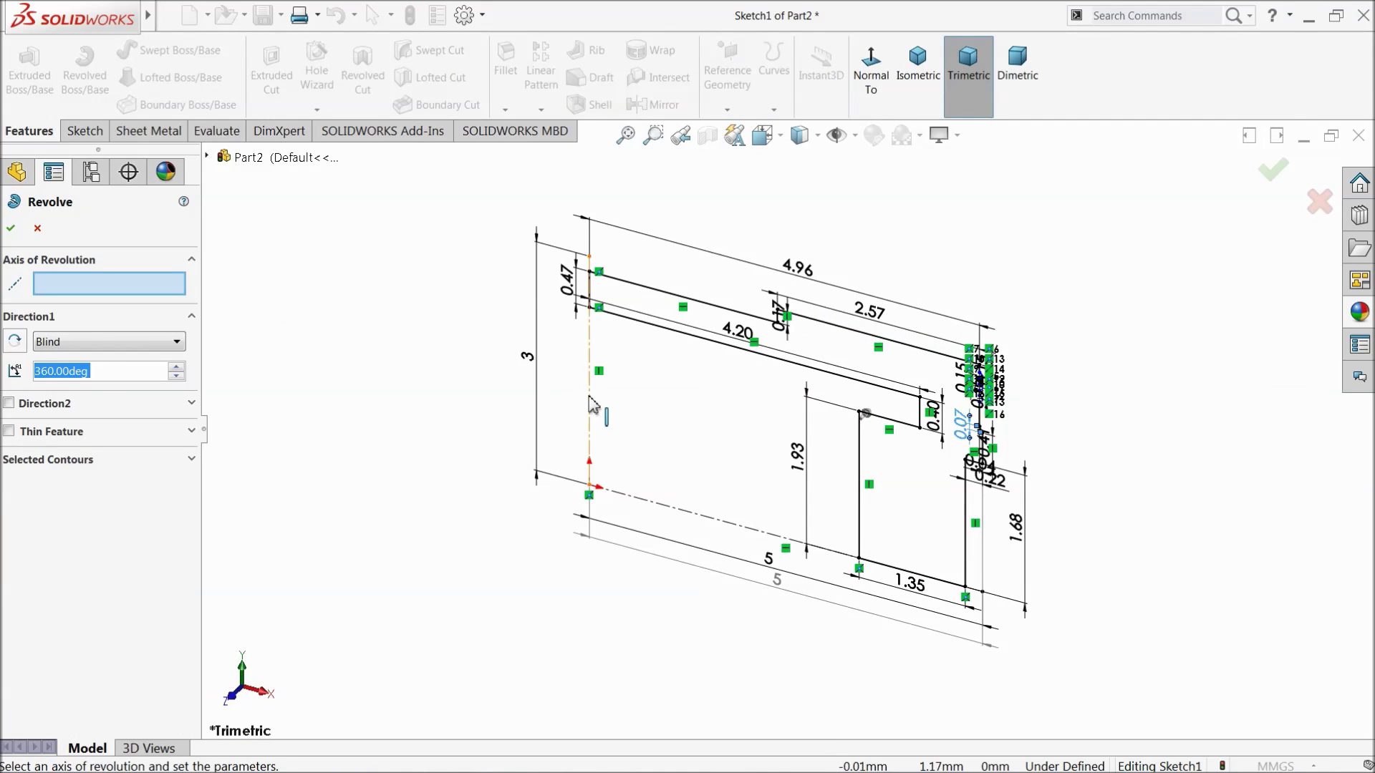
left_click(589, 411)
key("z")
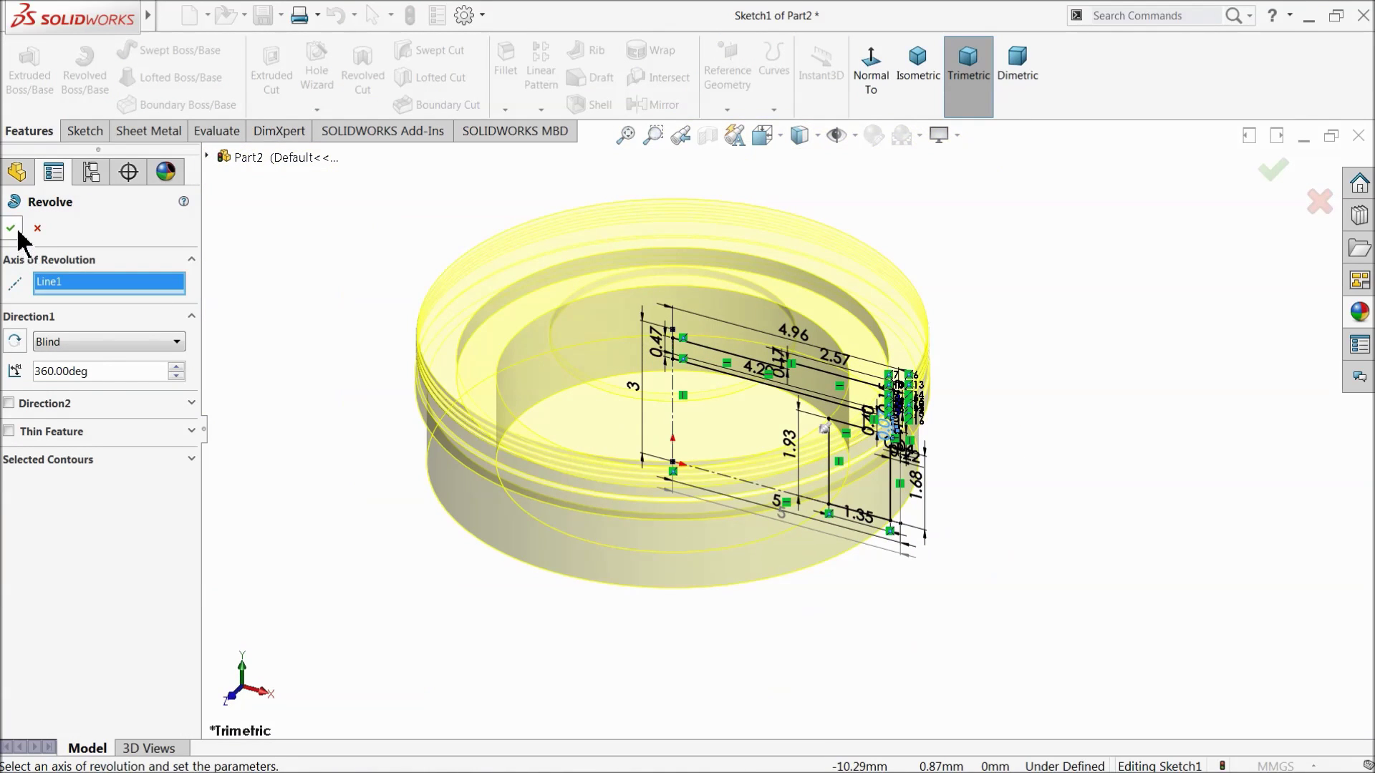
left_click(13, 230)
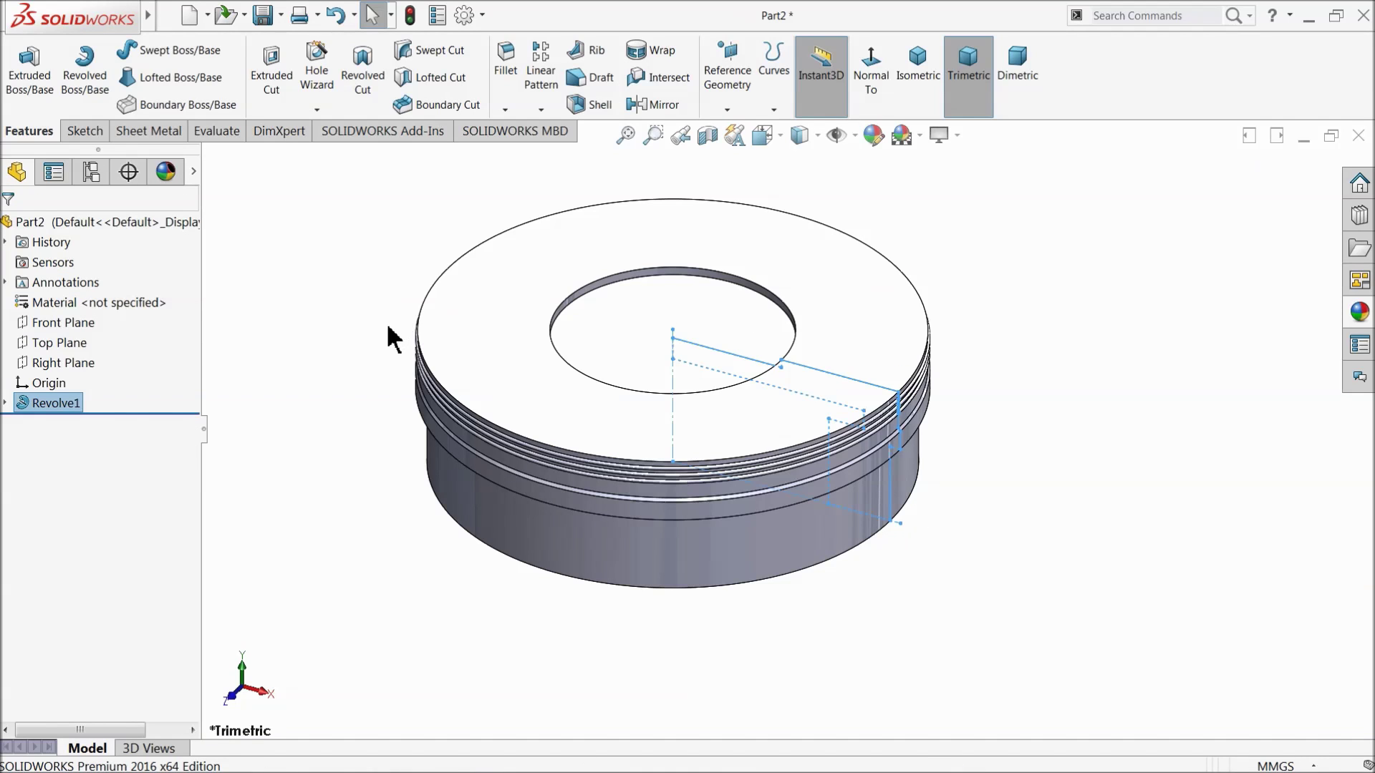
- Give the whole Part2 a bright green appearance
left_click(119, 223)
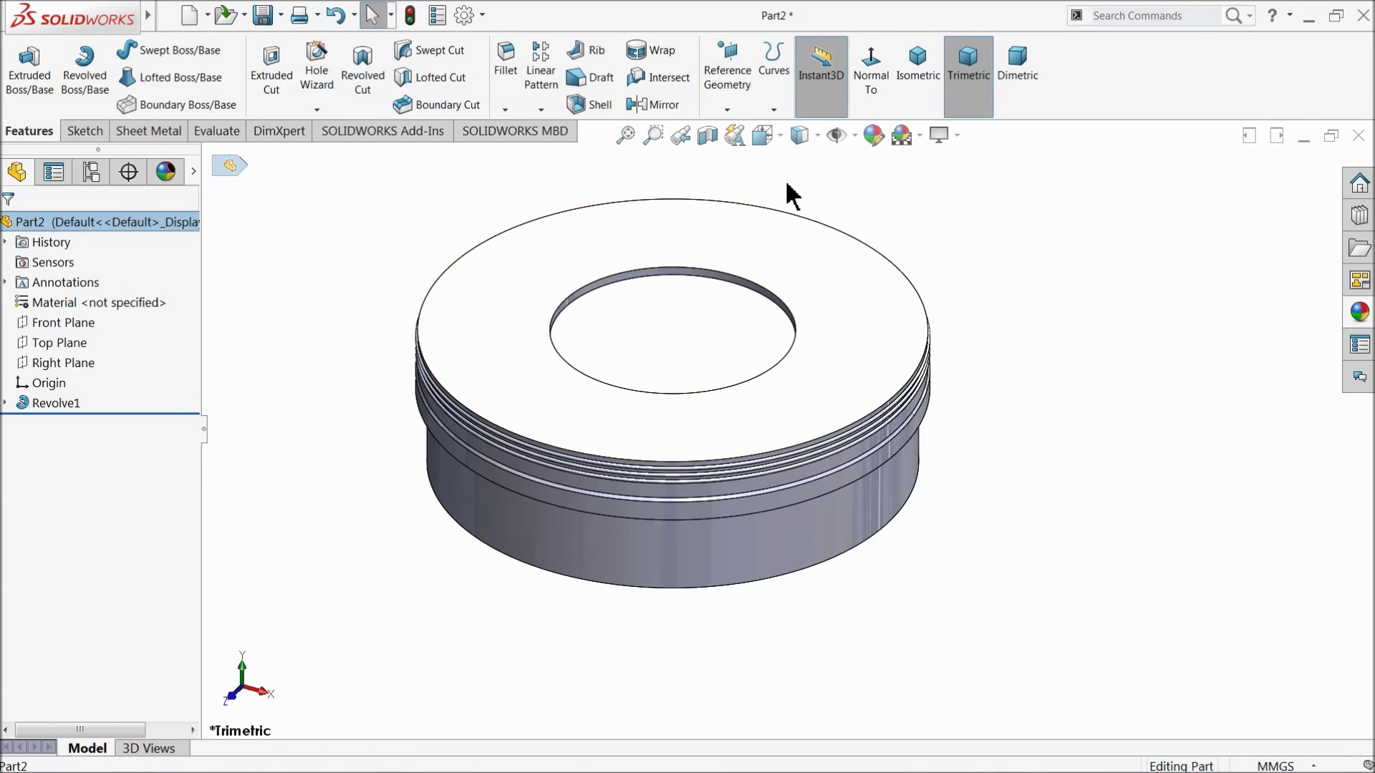
left_click(873, 134)
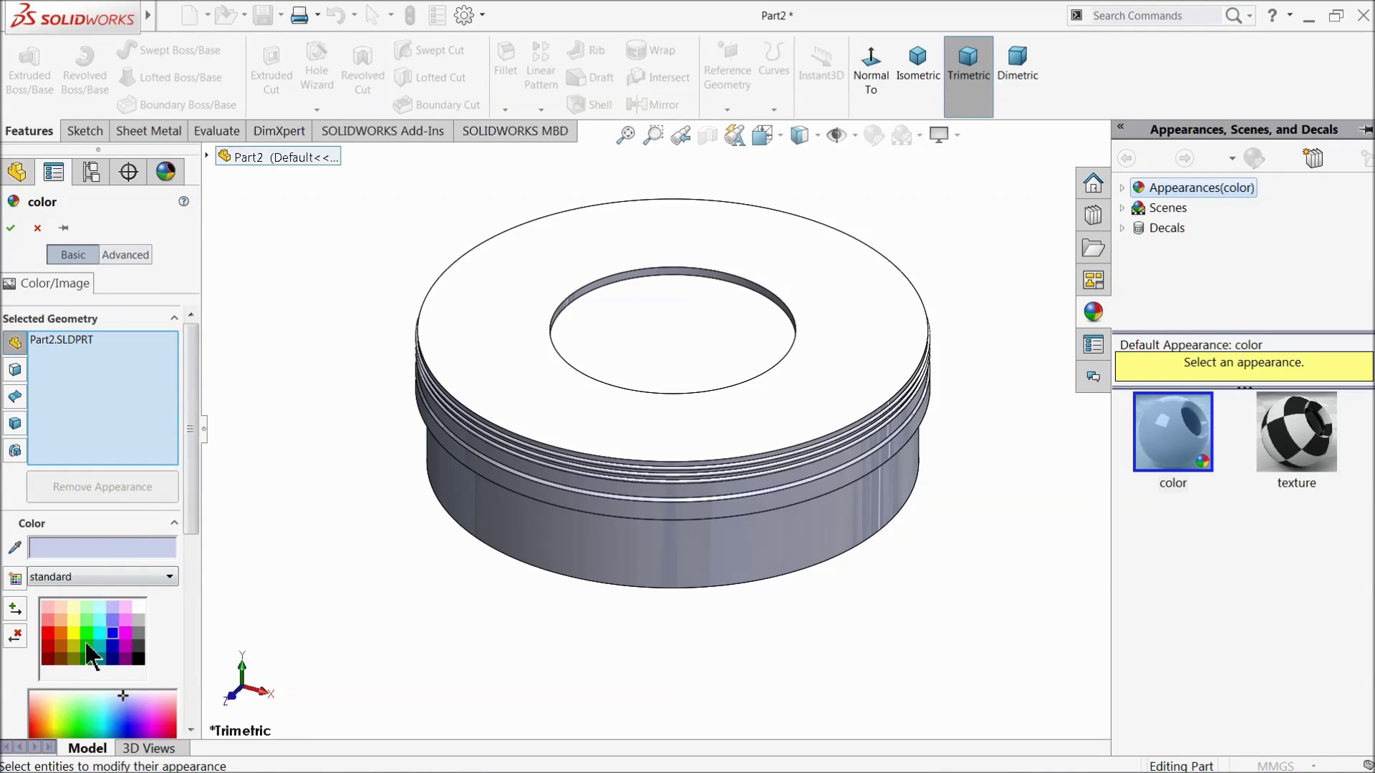
left_click(83, 633)
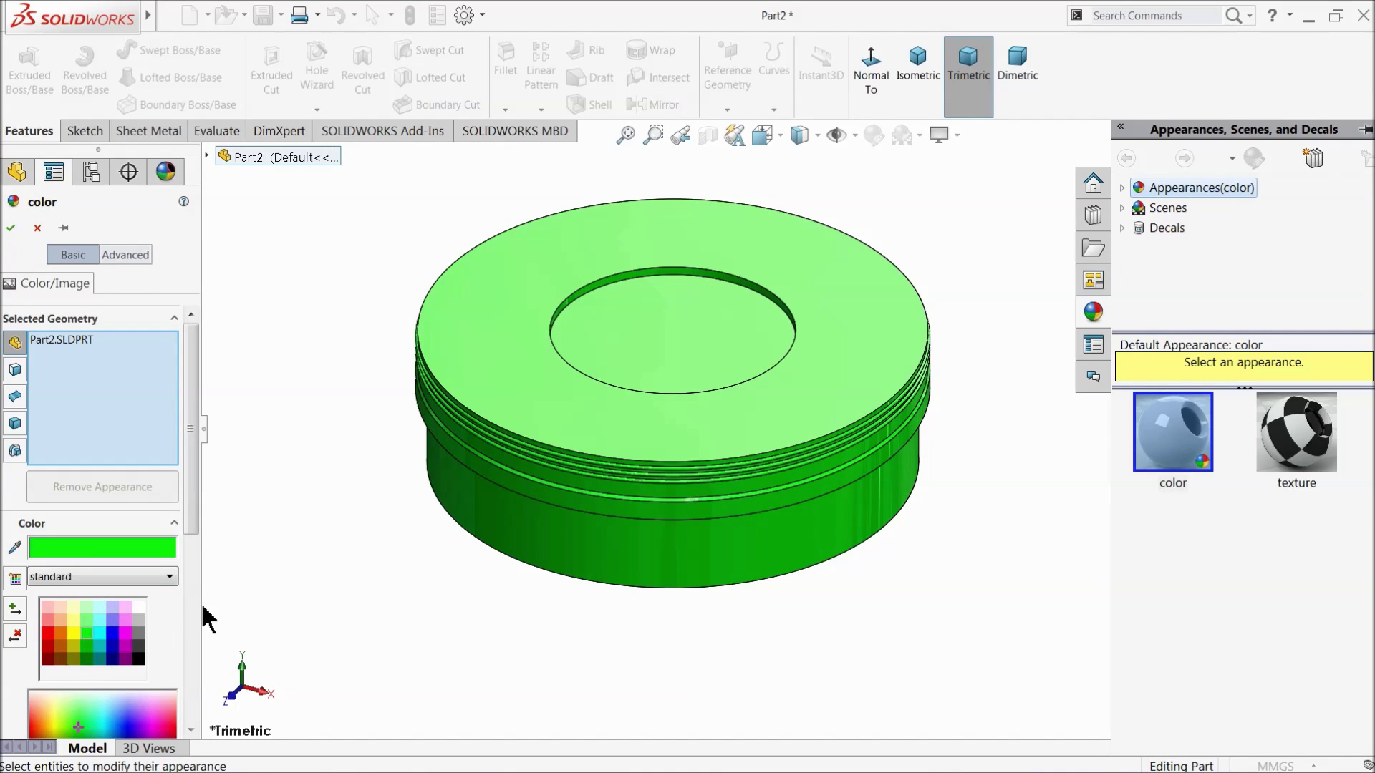
left_click(12, 228)
scroll(792, 477, "down", 2)
scroll(760, 399, "down", 2)
scroll(741, 404, "down", 2)
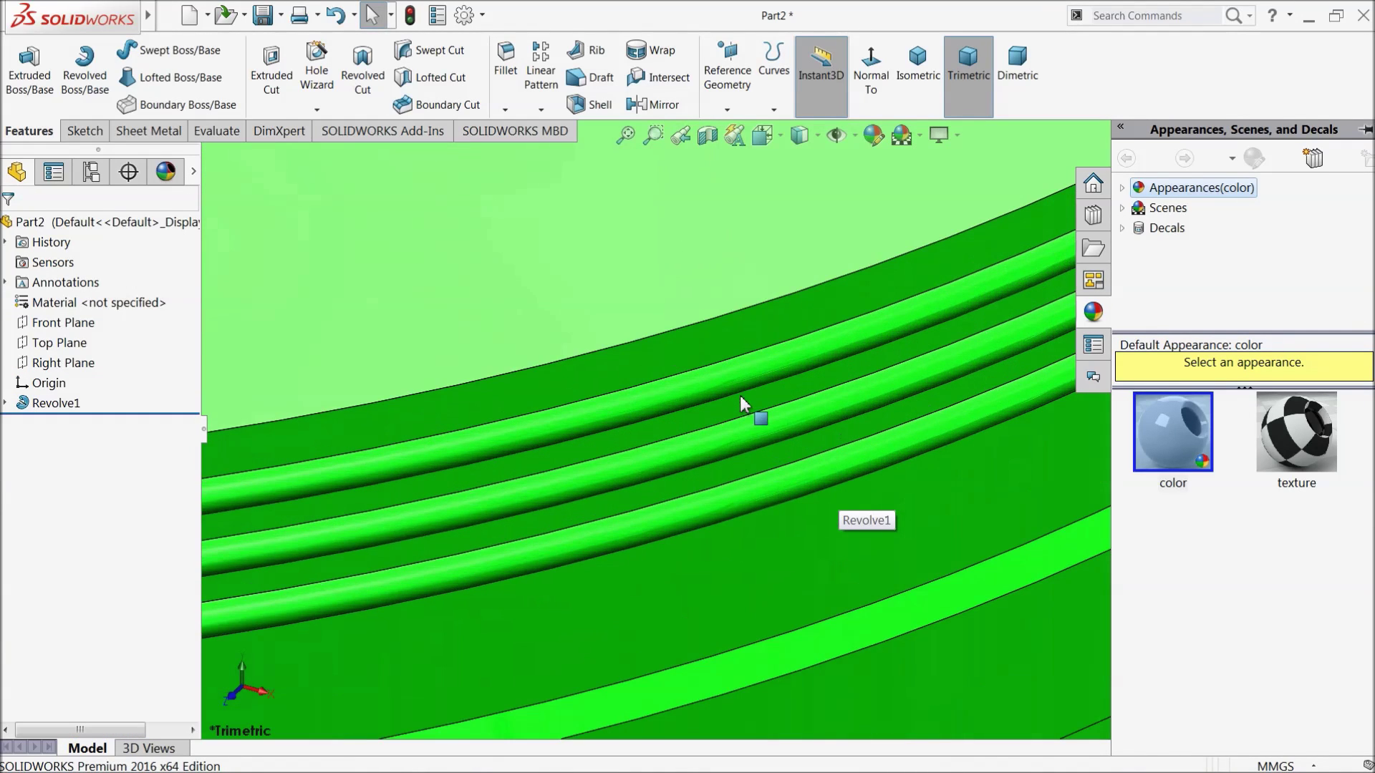
- Select the three ring groove faces and apply a black colour to them
left_click(739, 402)
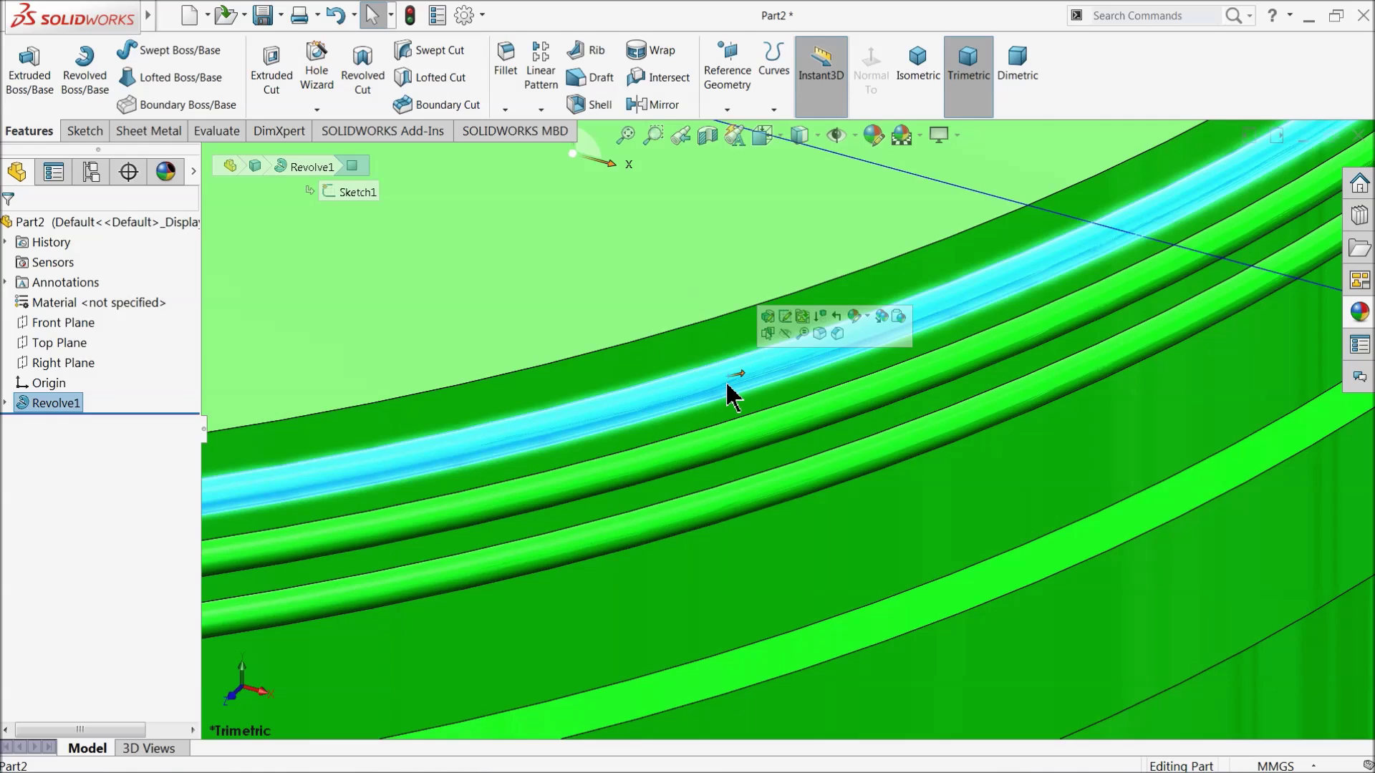
left_click(718, 452, "ctrl")
left_click(767, 500, "ctrl")
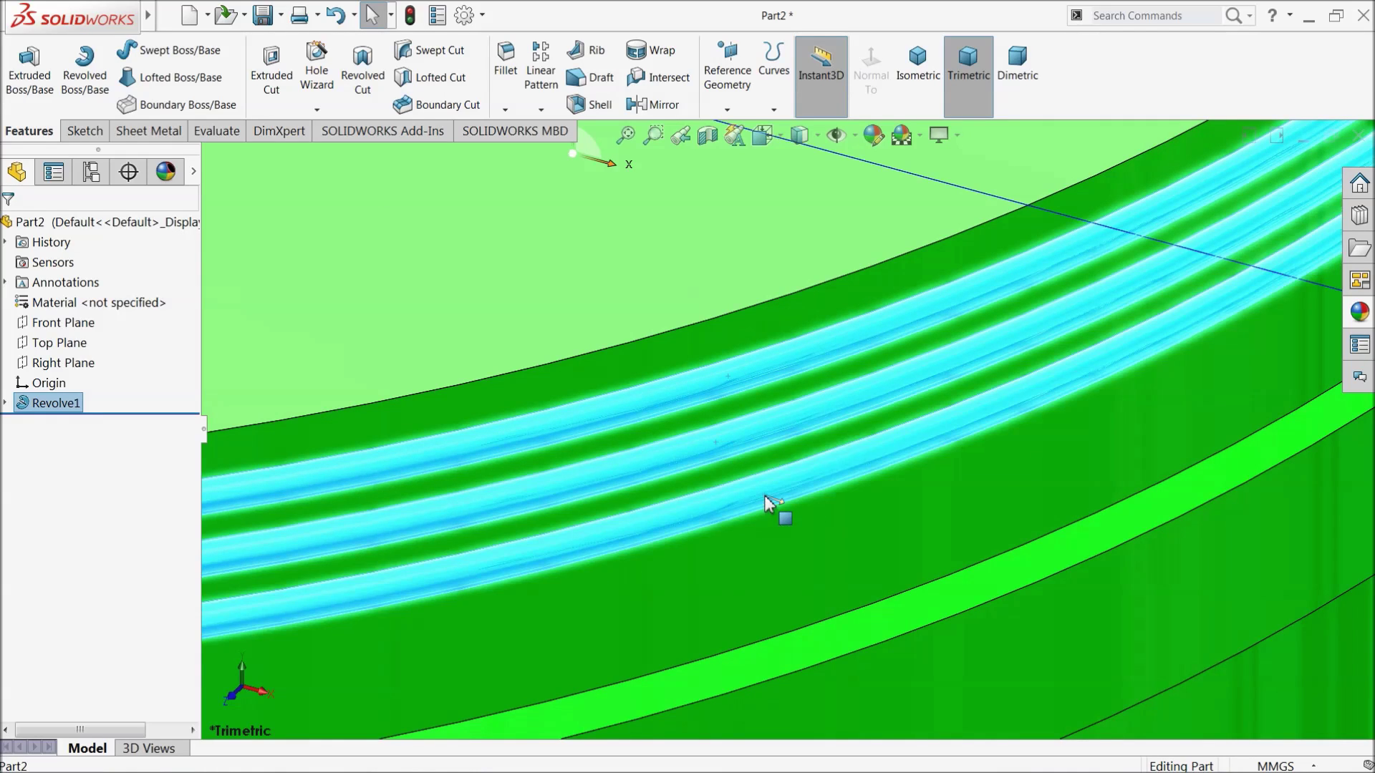
left_click(875, 139)
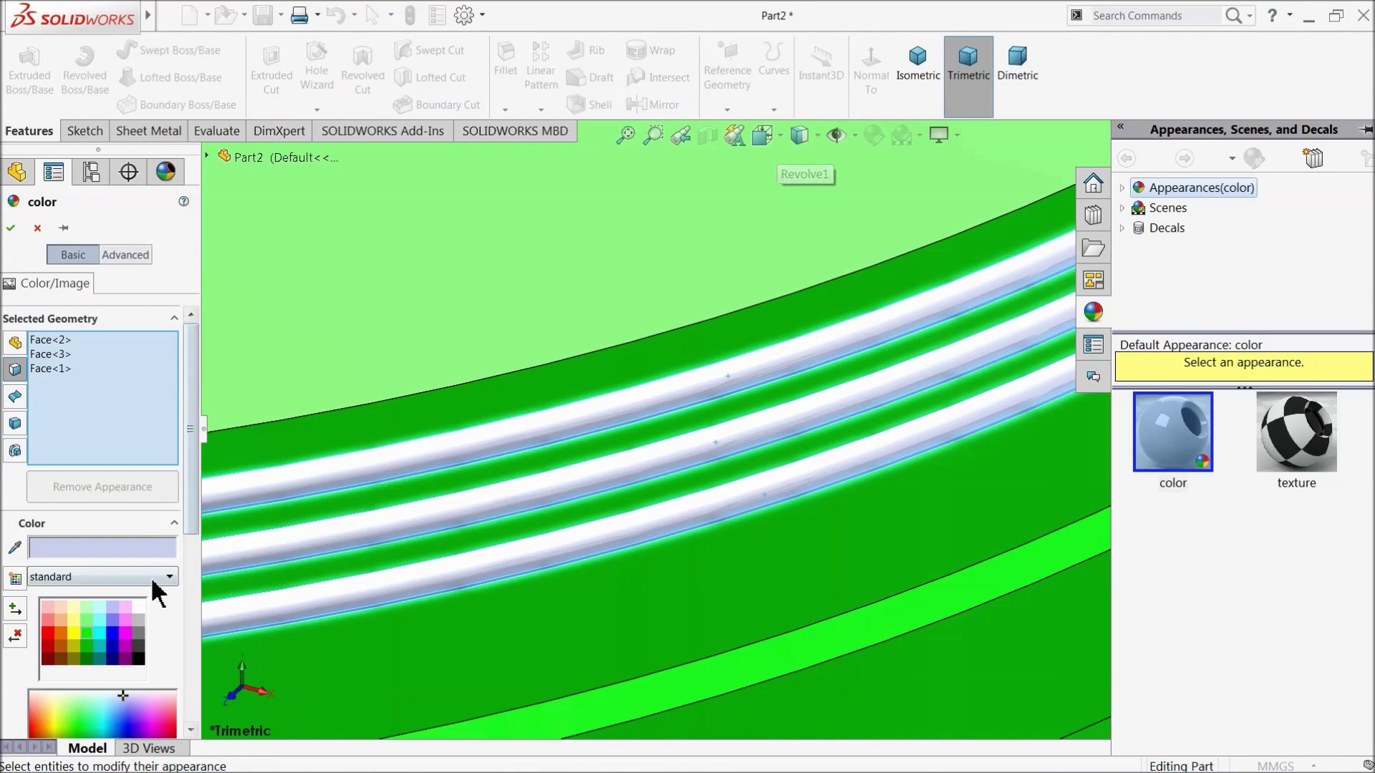
left_click(136, 651)
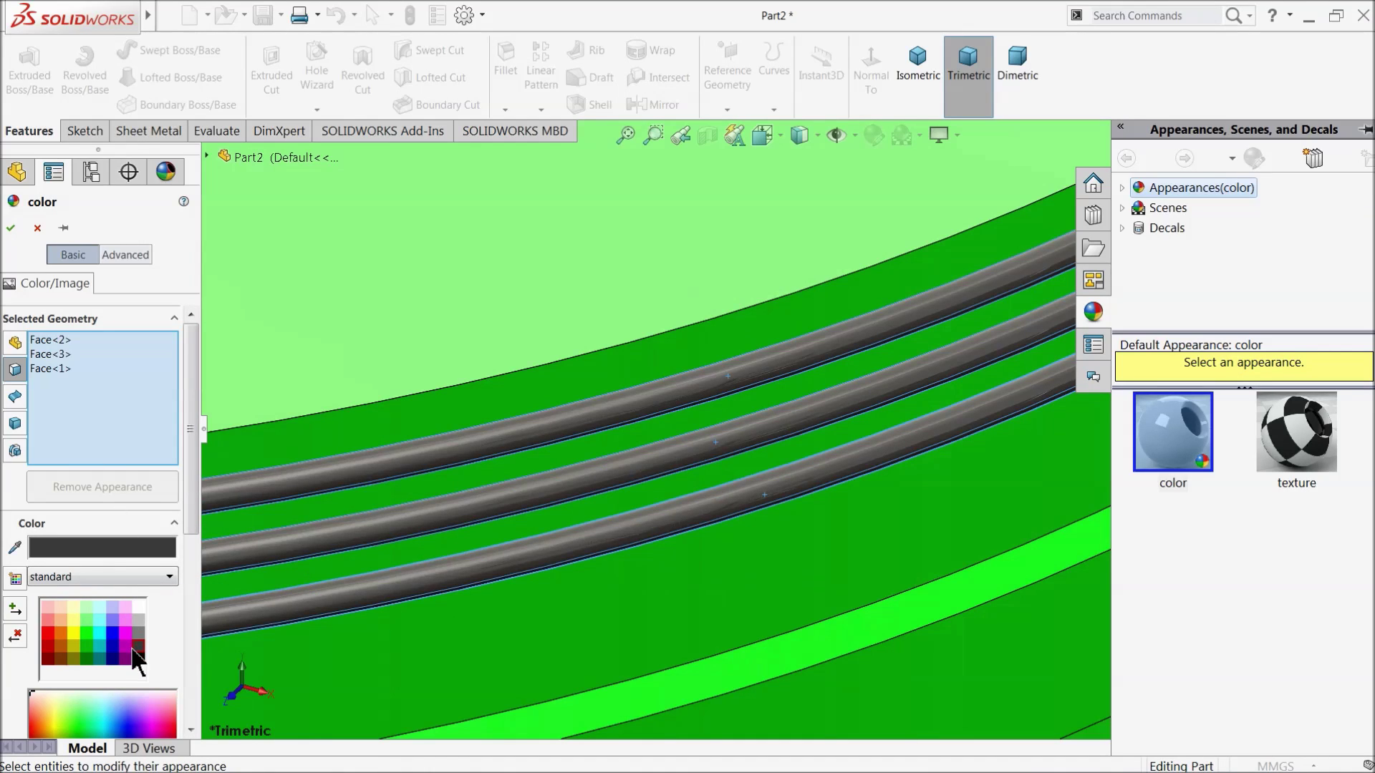
left_click(138, 657)
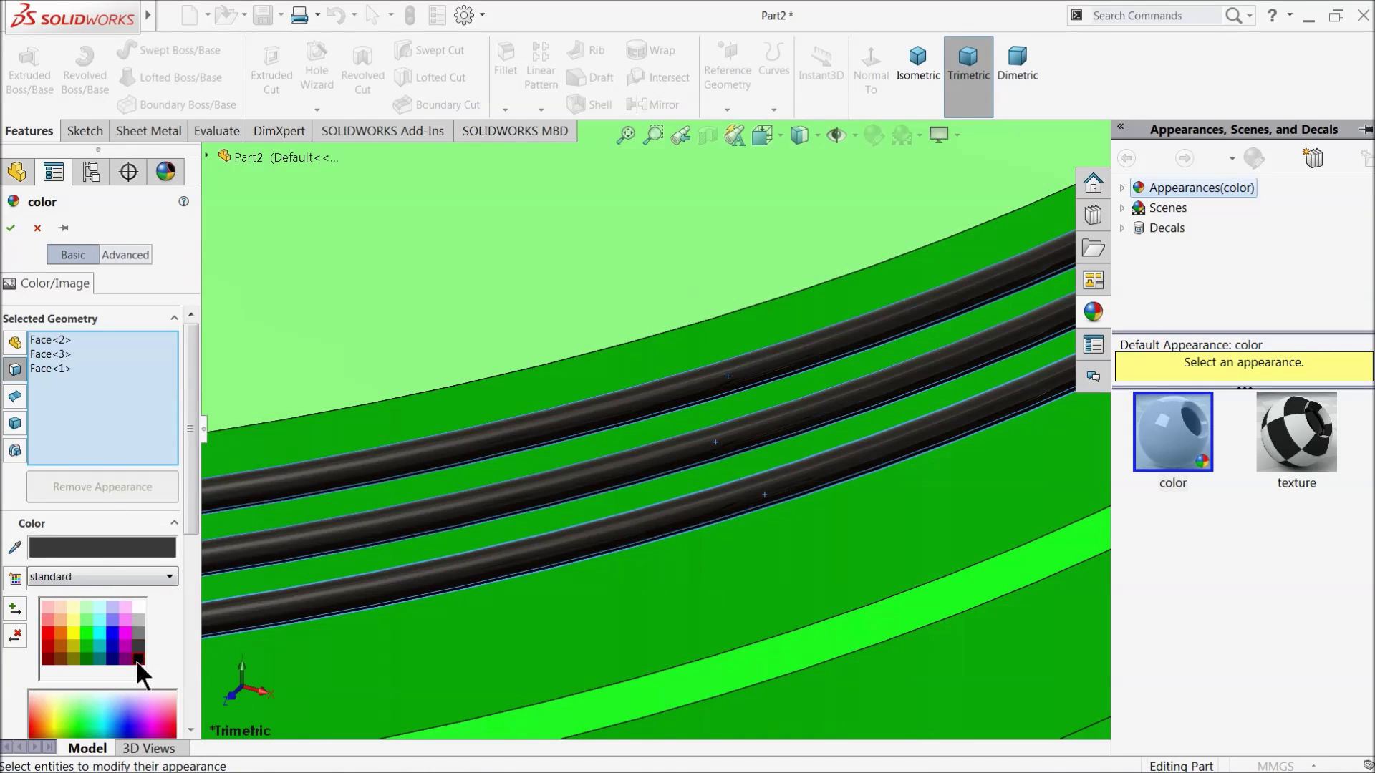
left_click(10, 227)
scroll(795, 445, "up", 5)
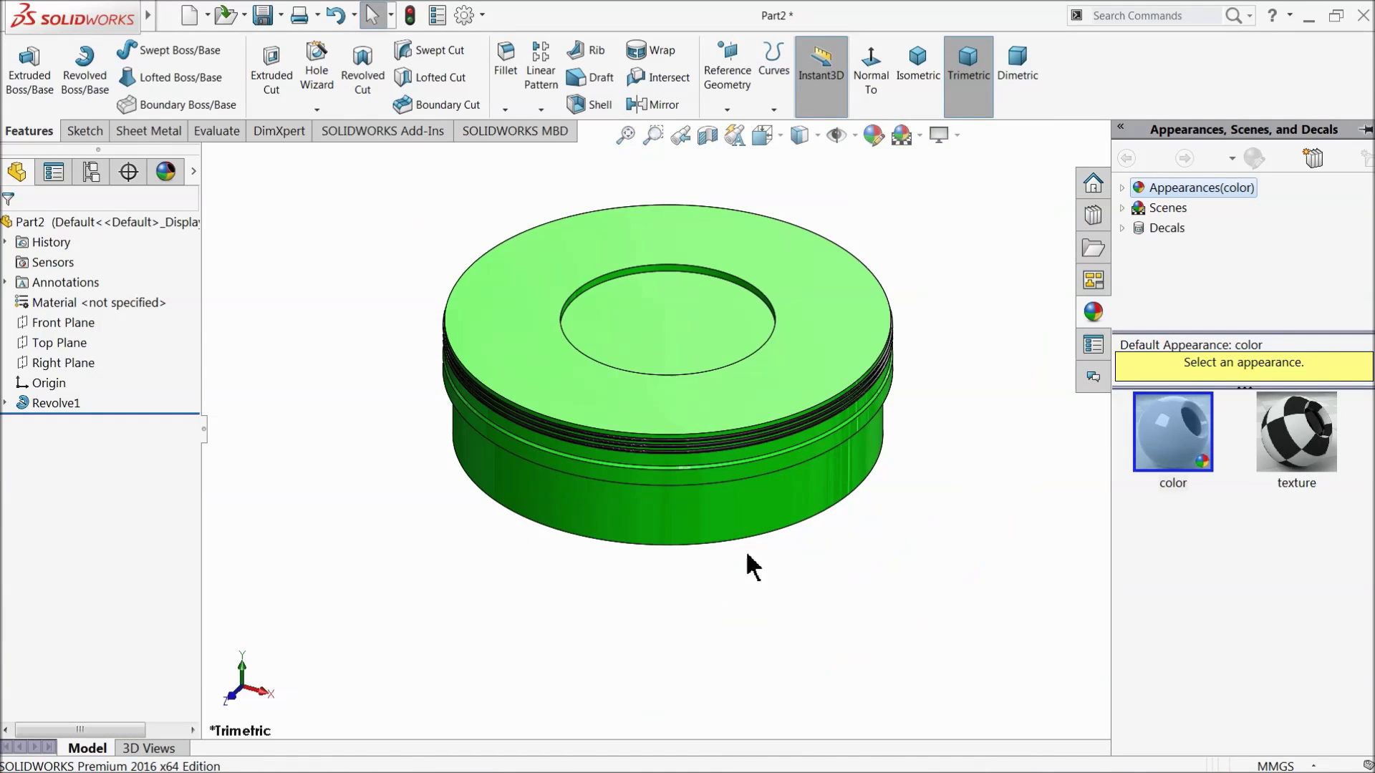
- Discard the Right Plane sketch and select the piston's flat underside face
left_click(43, 366)
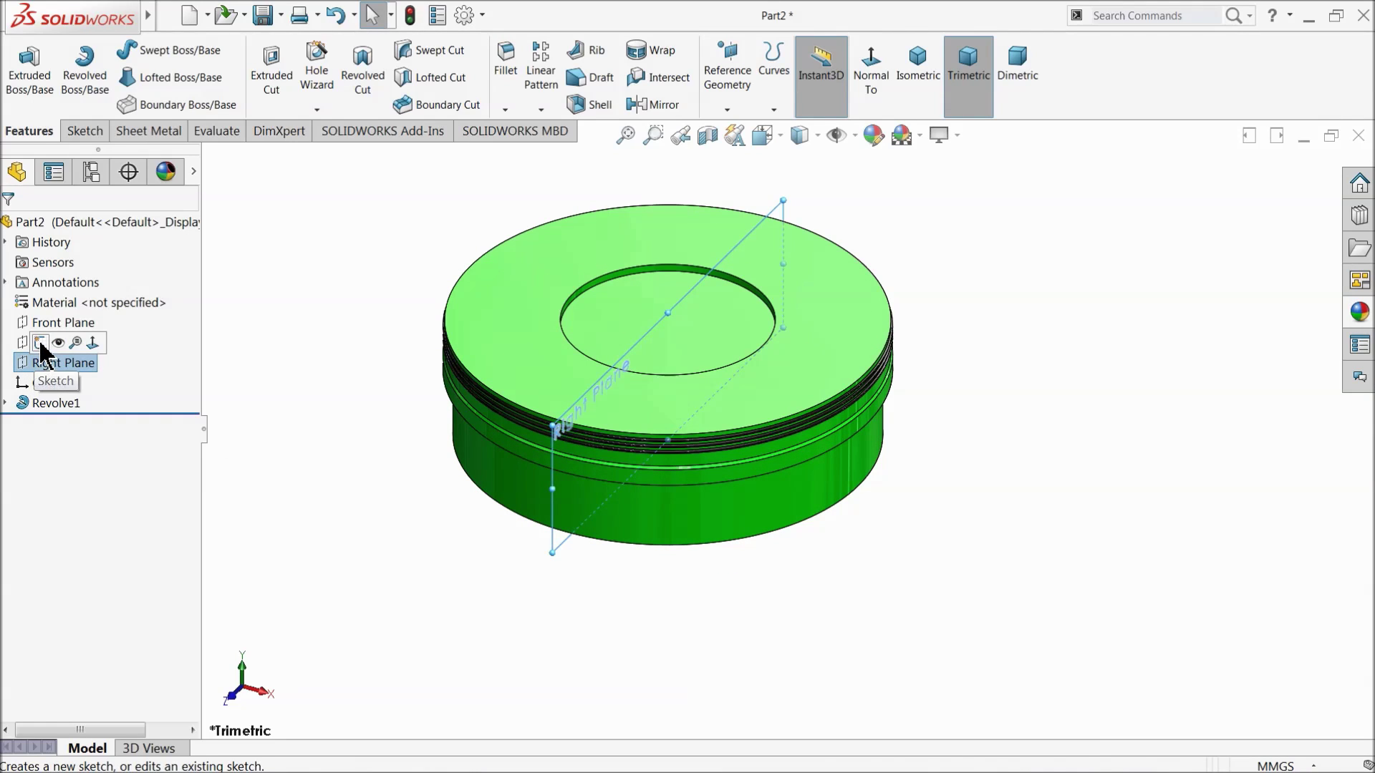
left_click(794, 78)
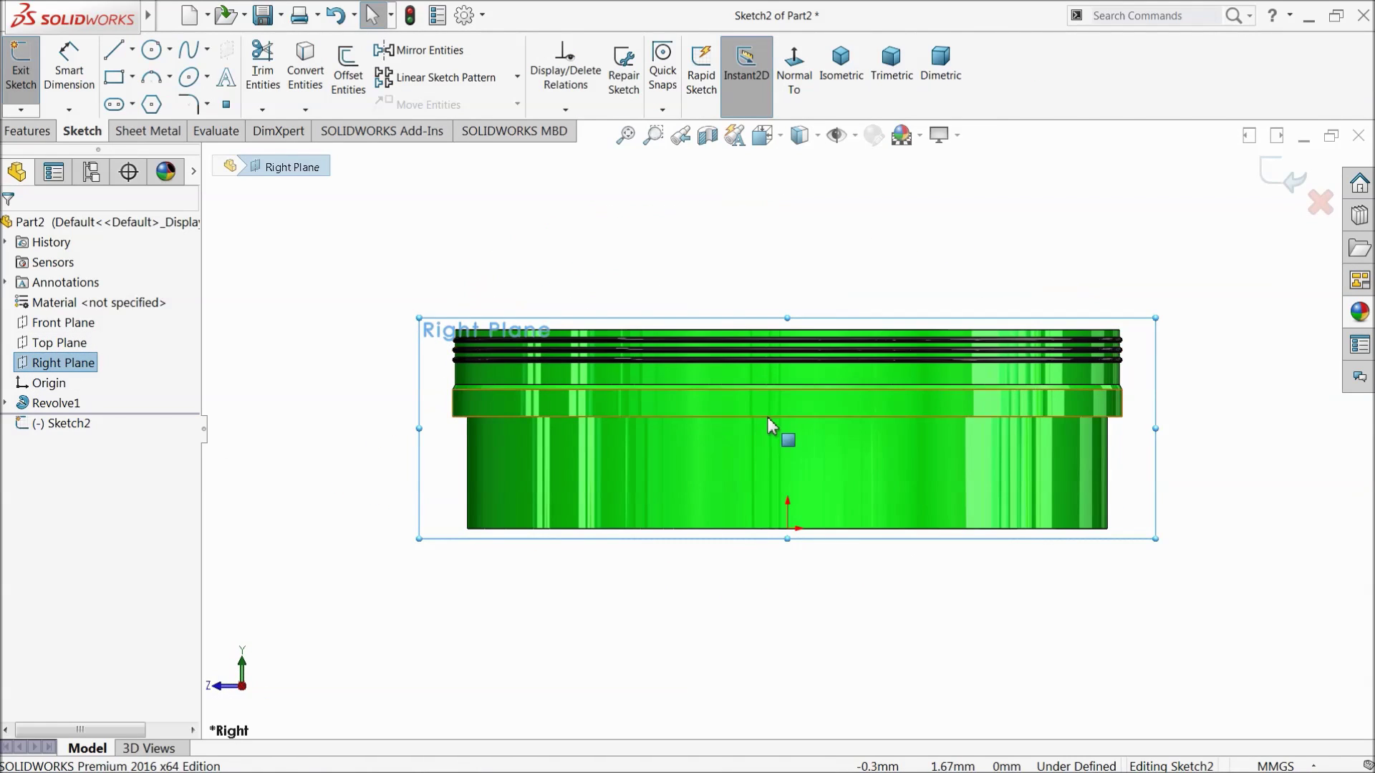
middle_click_drag(745, 435, 544, 291)
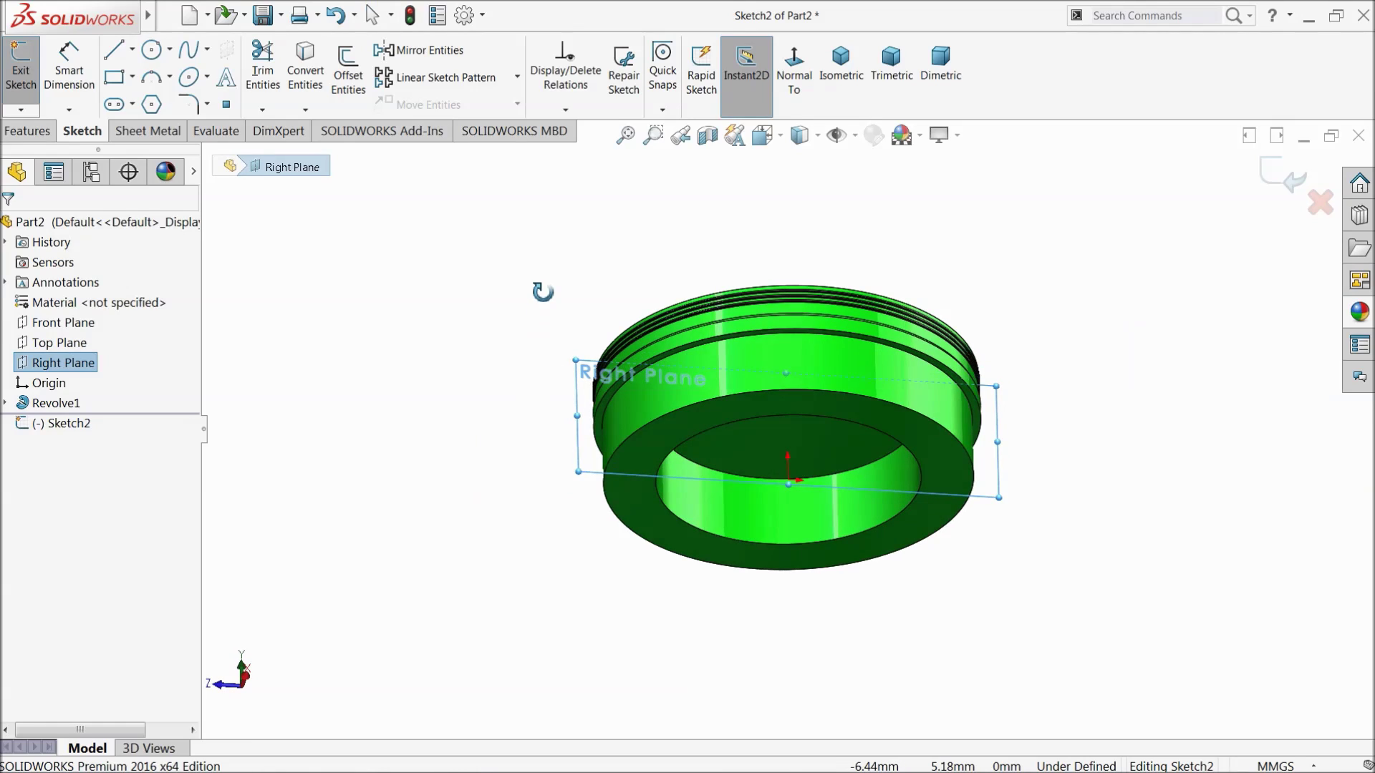
left_click(1283, 180)
middle_click_drag(988, 452, 960, 305)
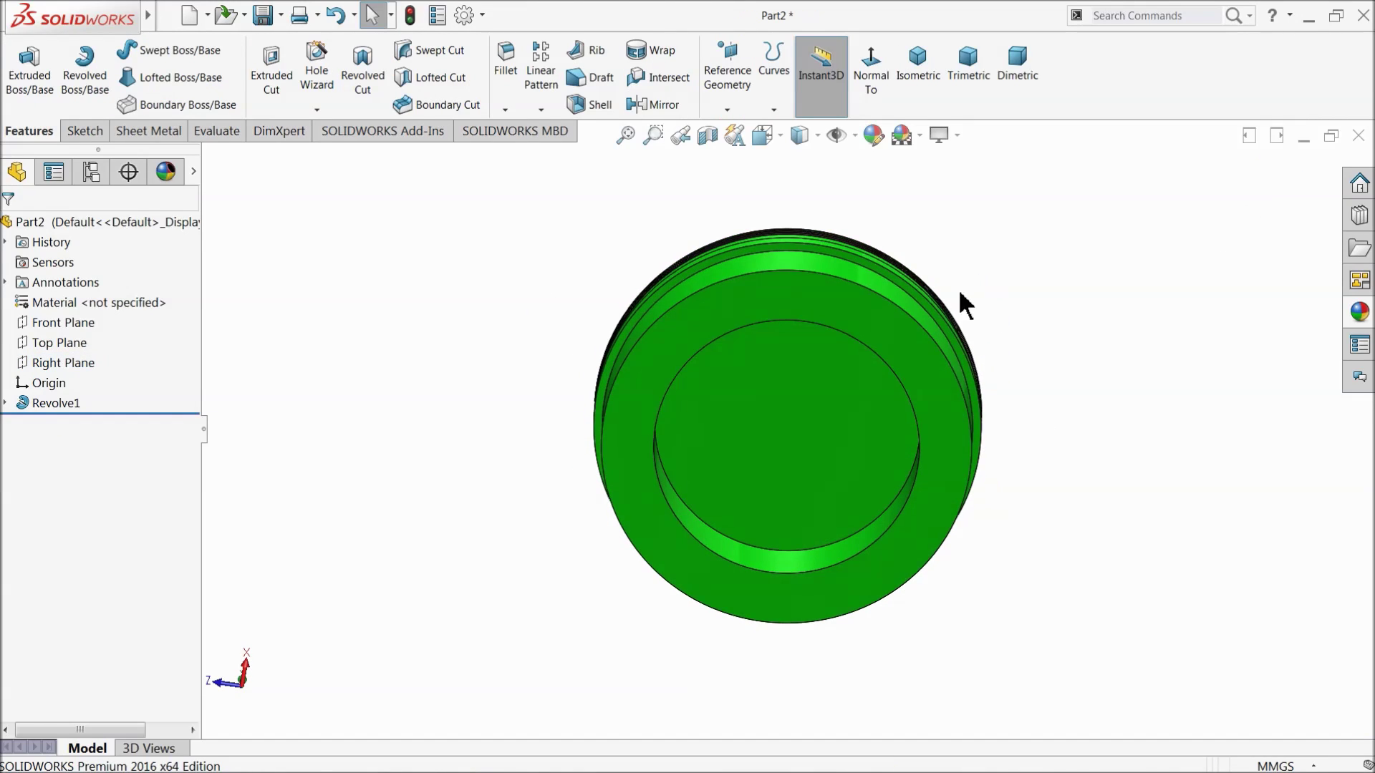
left_click(825, 317)
- Start a sketch on the underside and draw vertical and horizontal centerlines
left_click(879, 247)
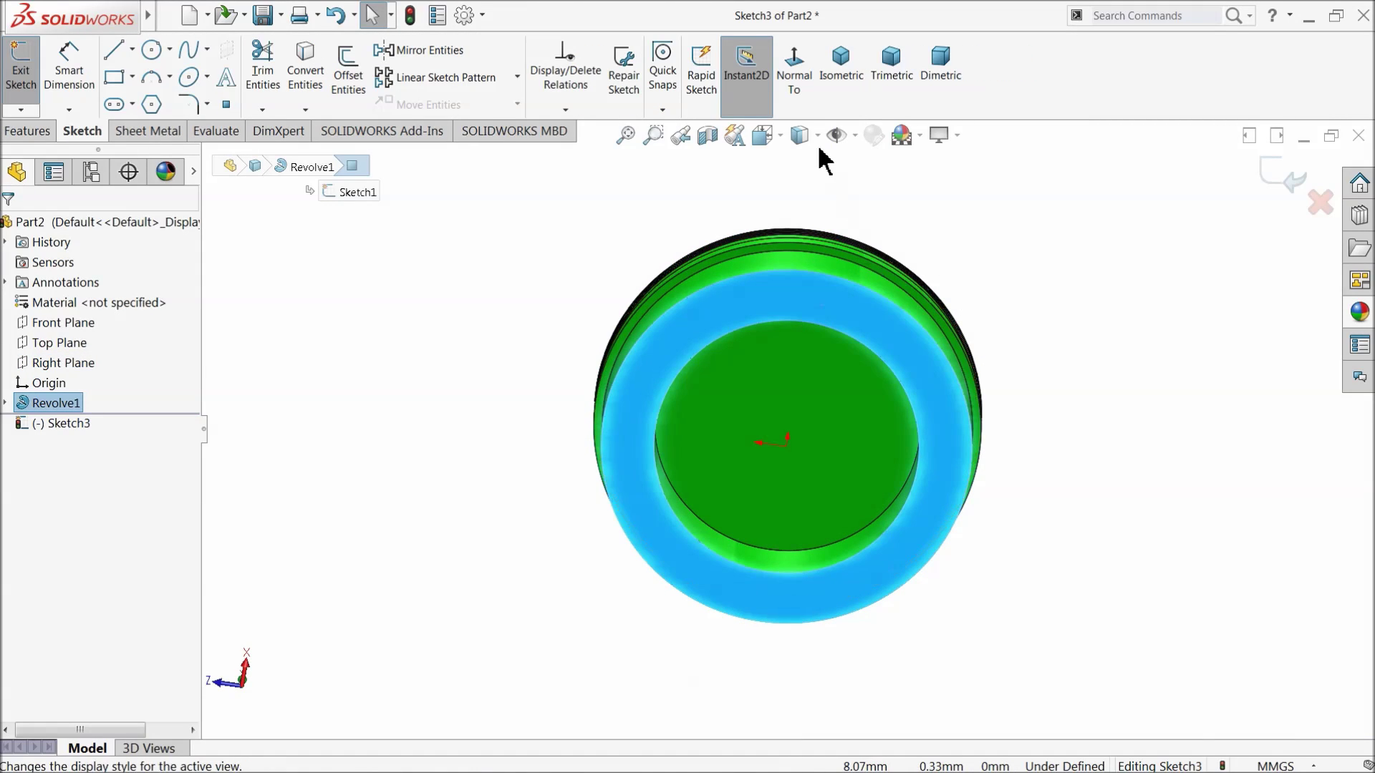
left_click(797, 76)
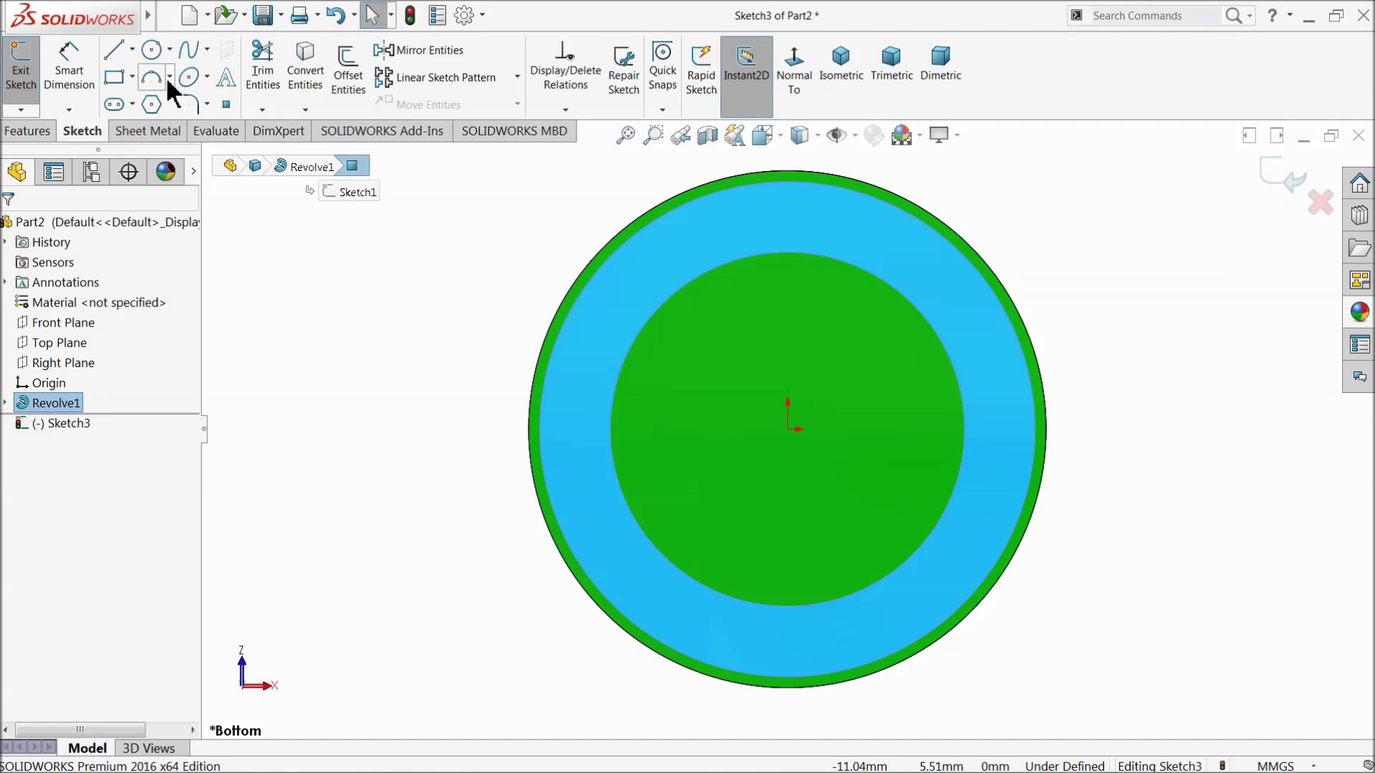
left_click(134, 50)
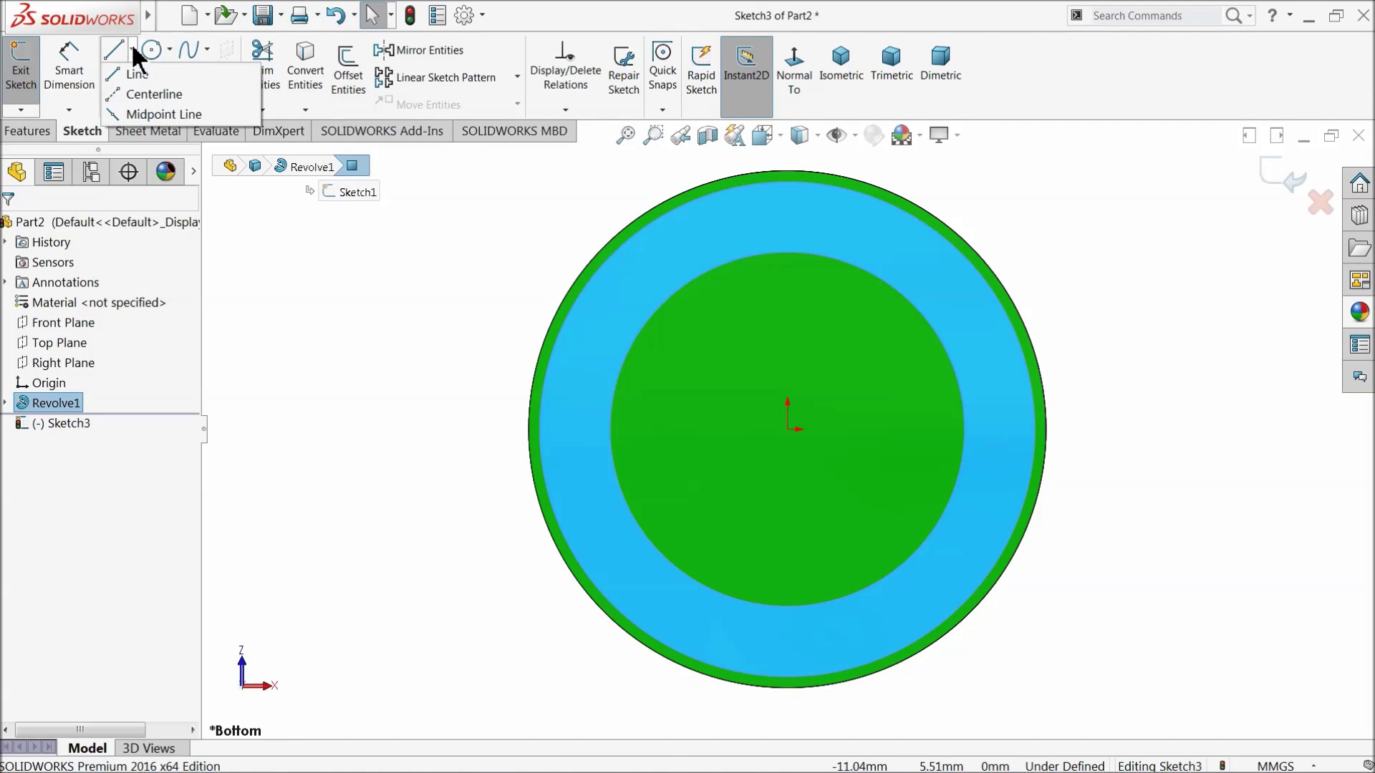
left_click(138, 94)
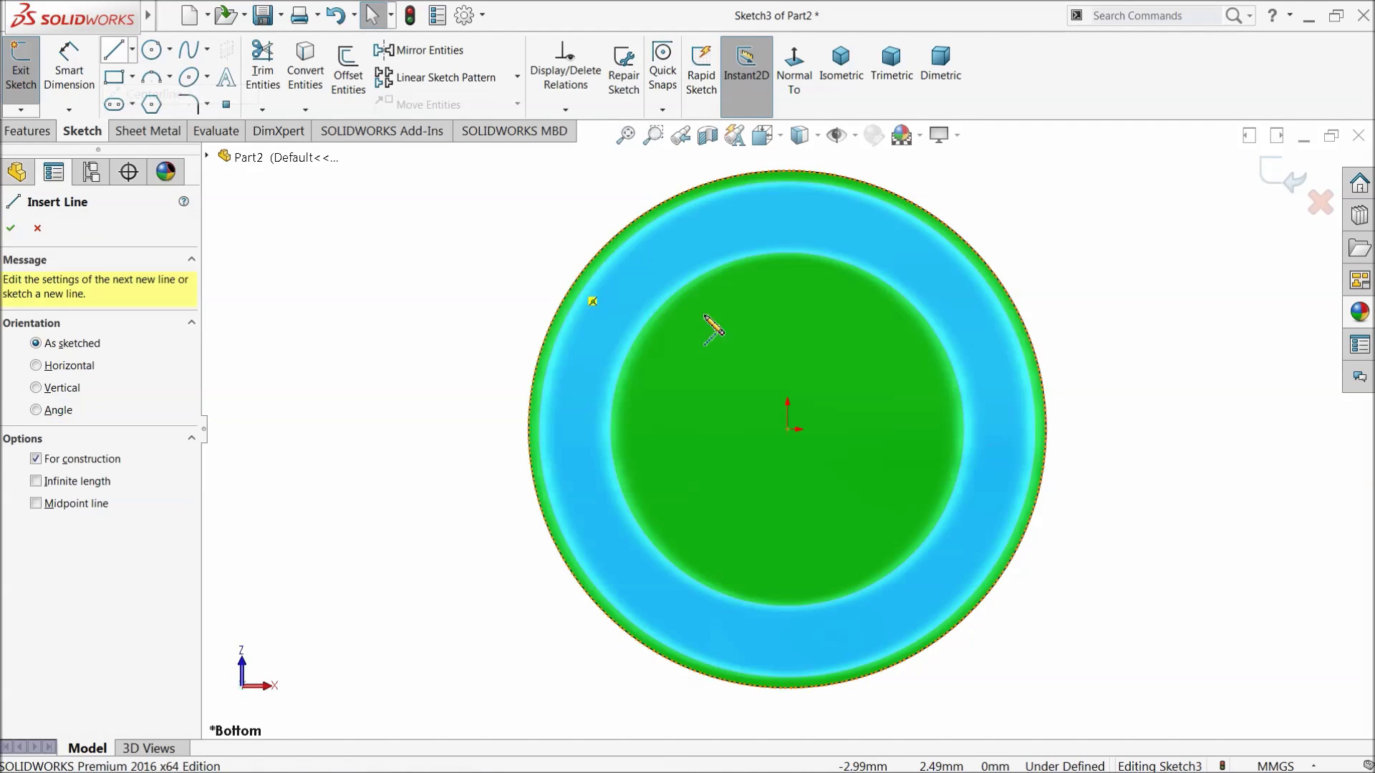
left_click(788, 253)
left_click(787, 429)
left_click(611, 429)
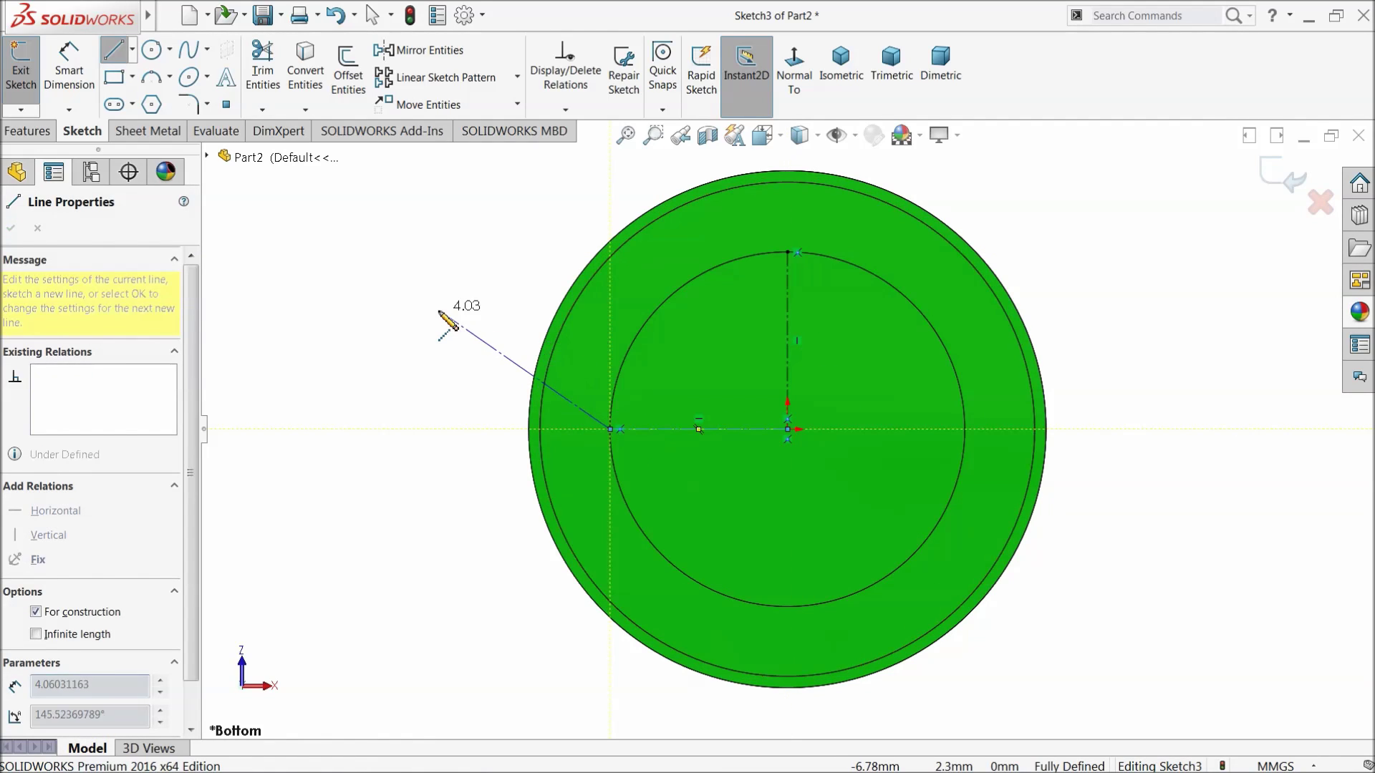
right_click(446, 262)
left_click(484, 320)
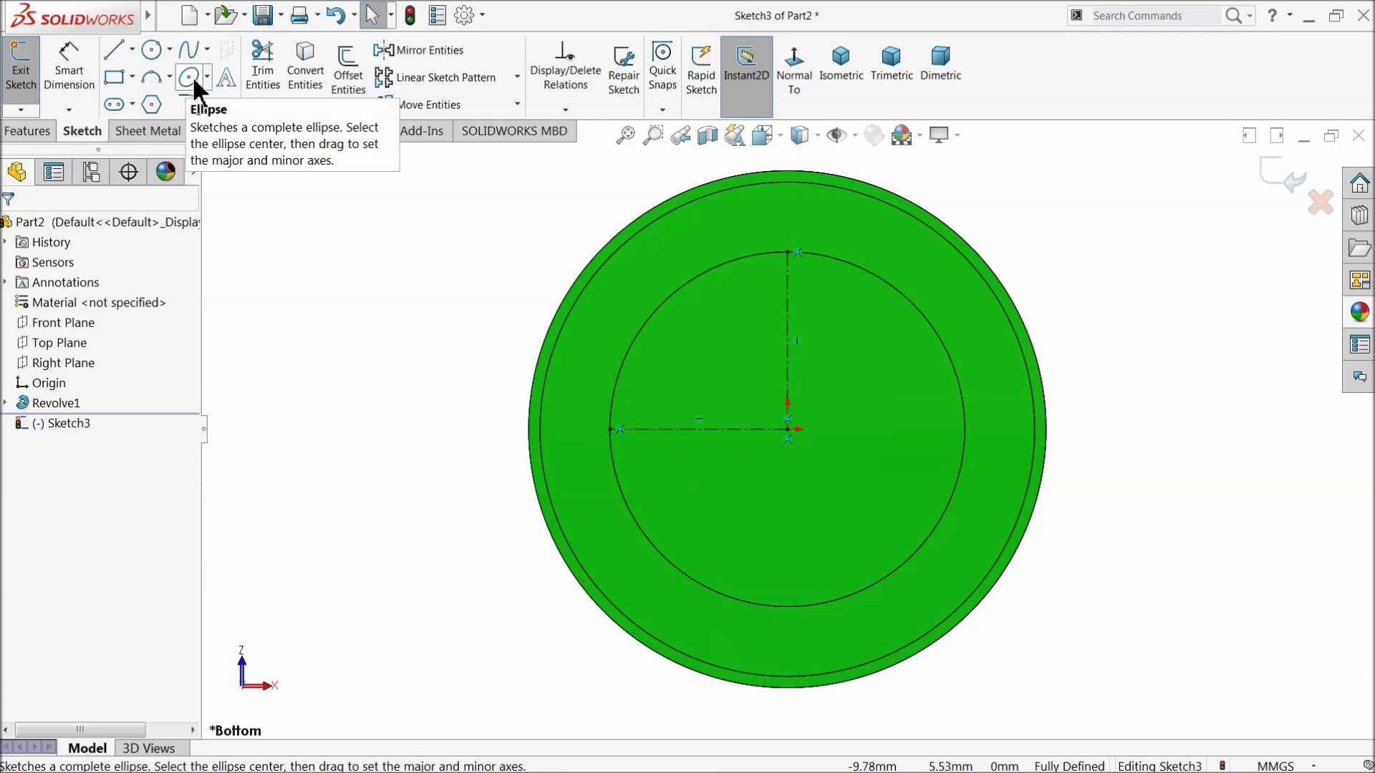
- Convert the inner circle edge and draw a vertical line across it
left_click(681, 298)
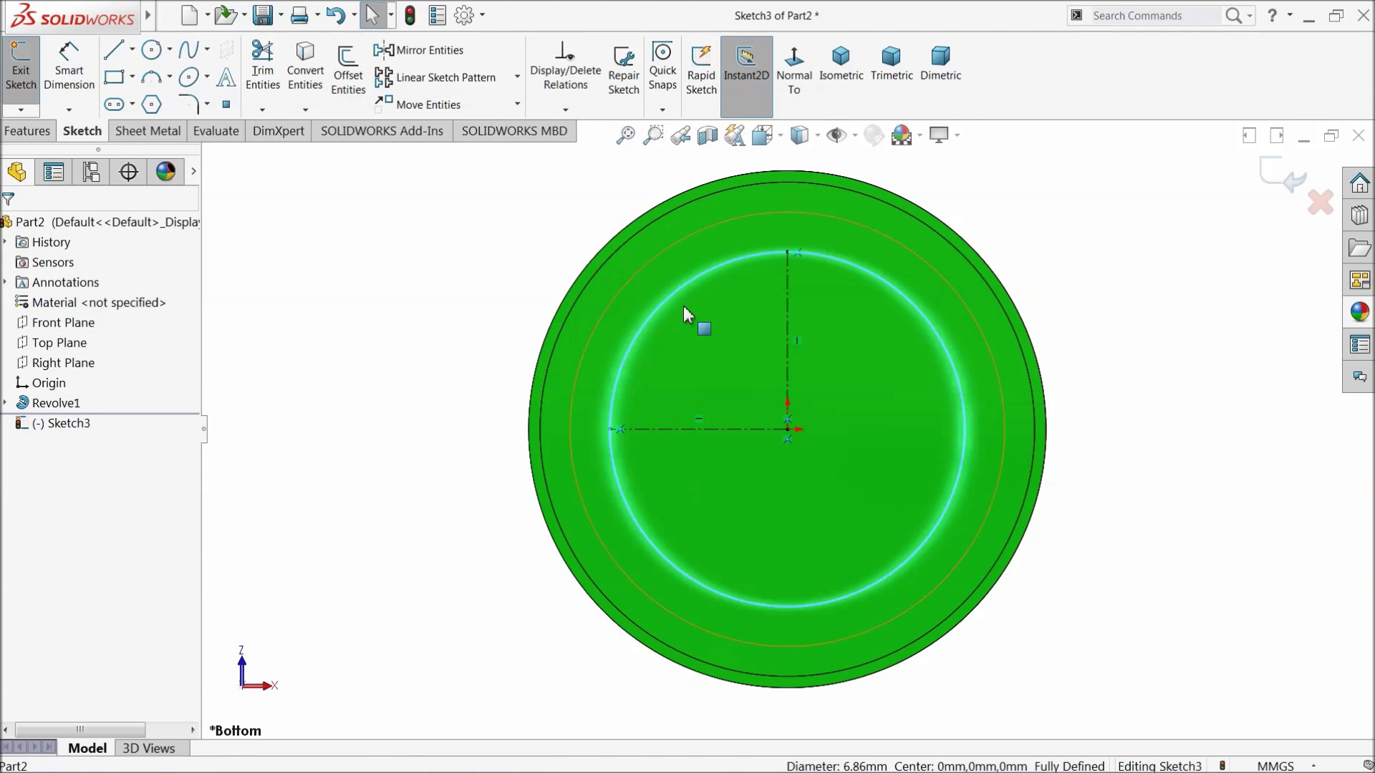
left_click(309, 69)
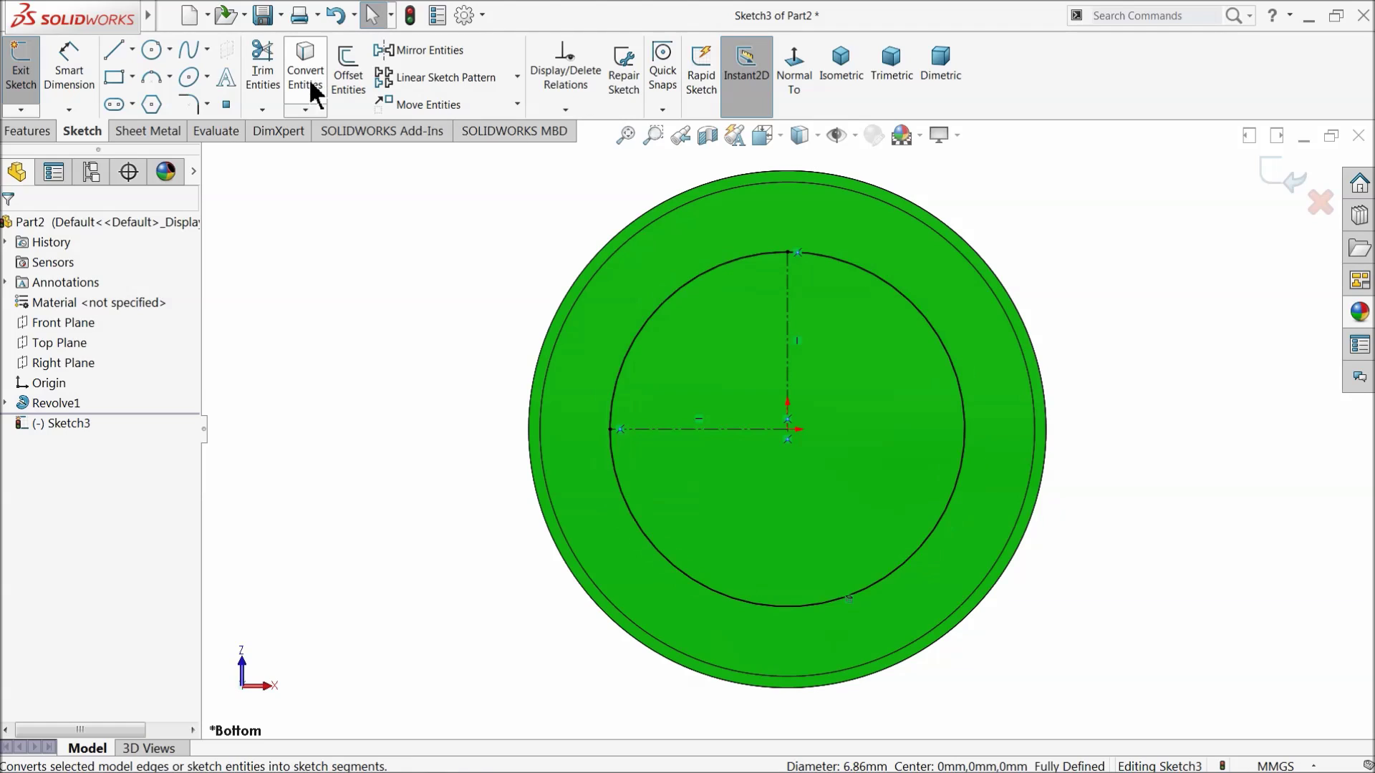
left_click(113, 52)
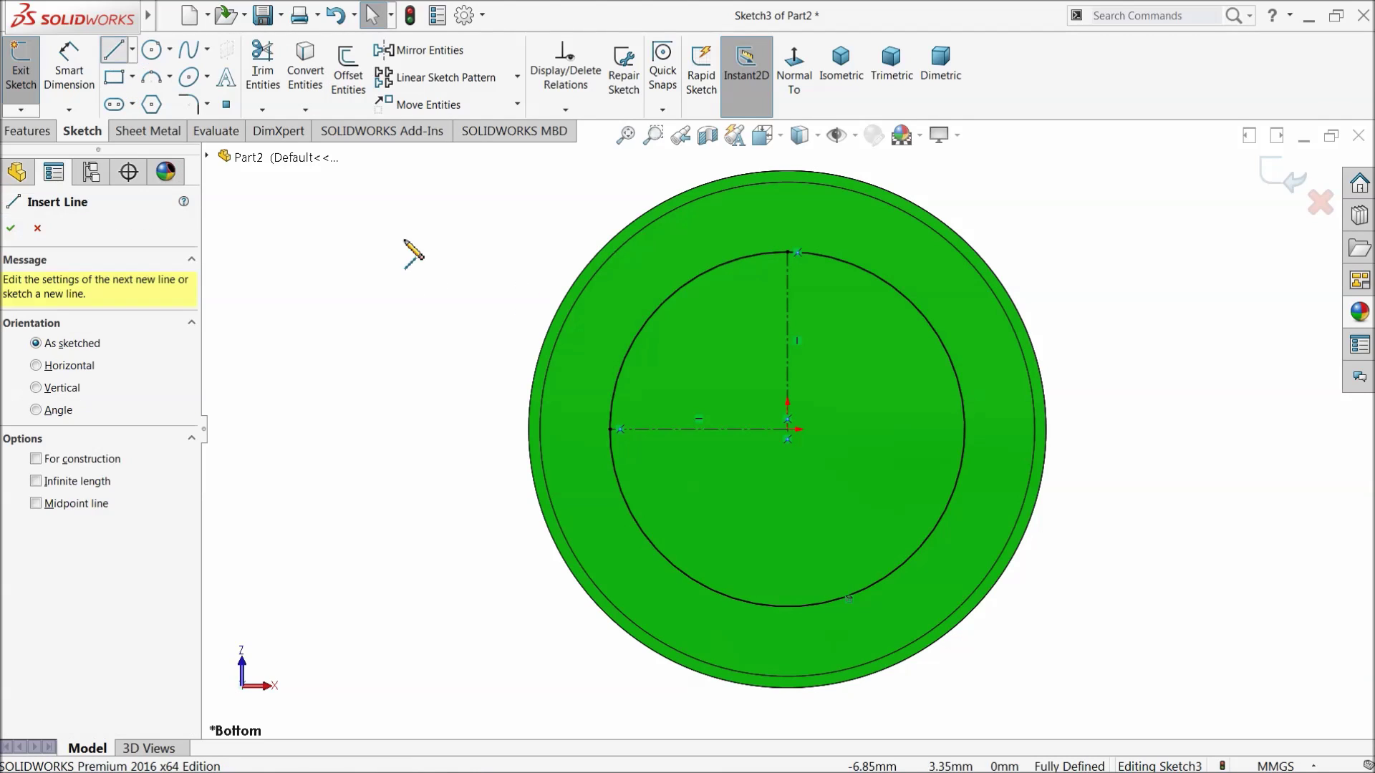
left_click(710, 274)
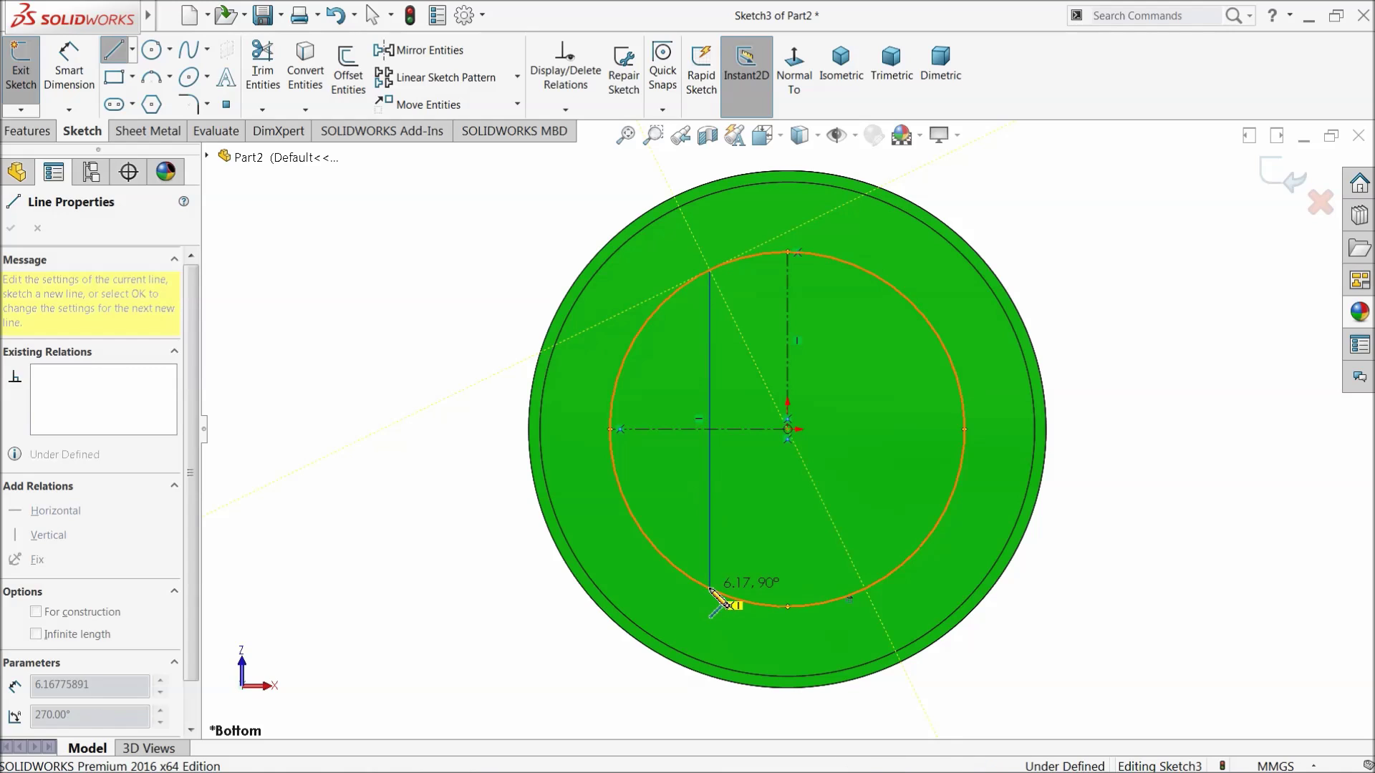
left_click(710, 591)
right_click(741, 513)
left_click(768, 523)
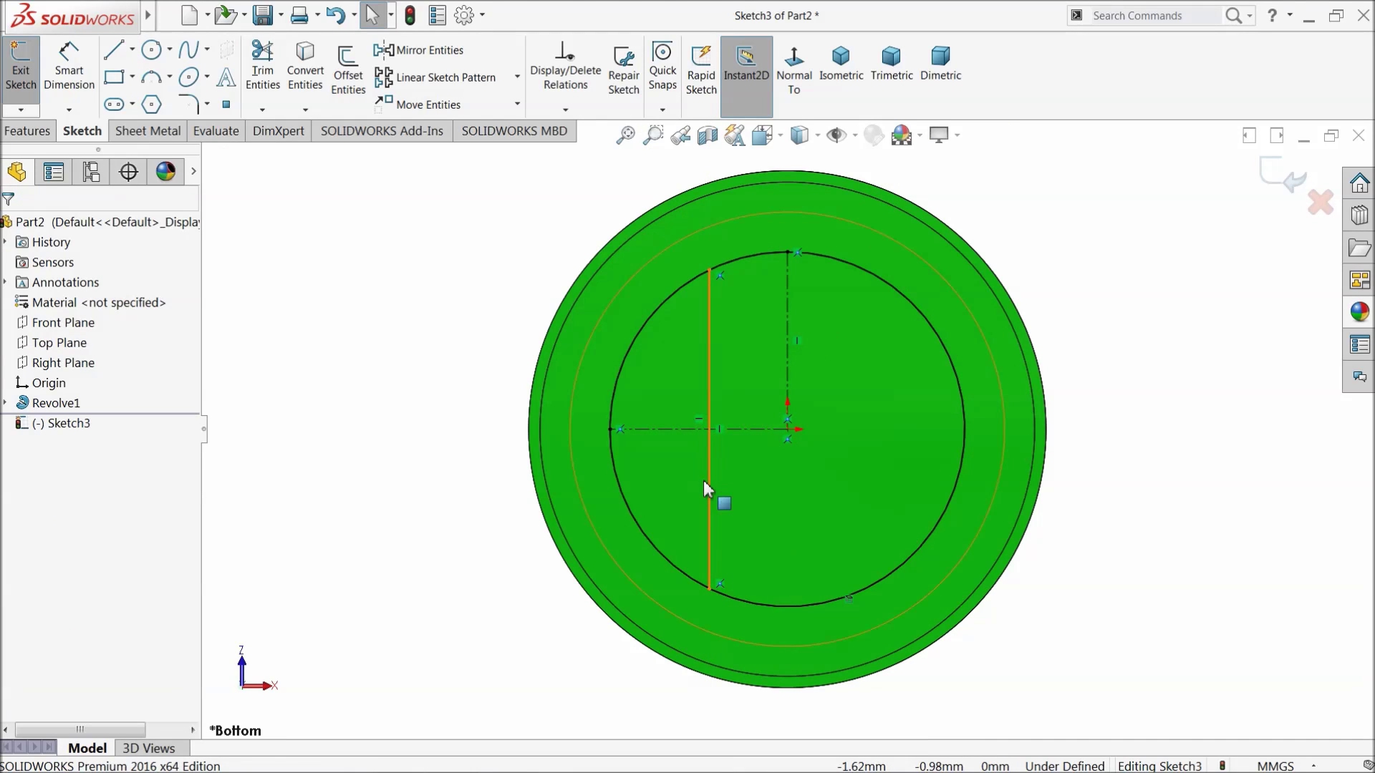
- Mirror the vertical line about the vertical centerline
left_click(710, 484)
left_click(460, 49)
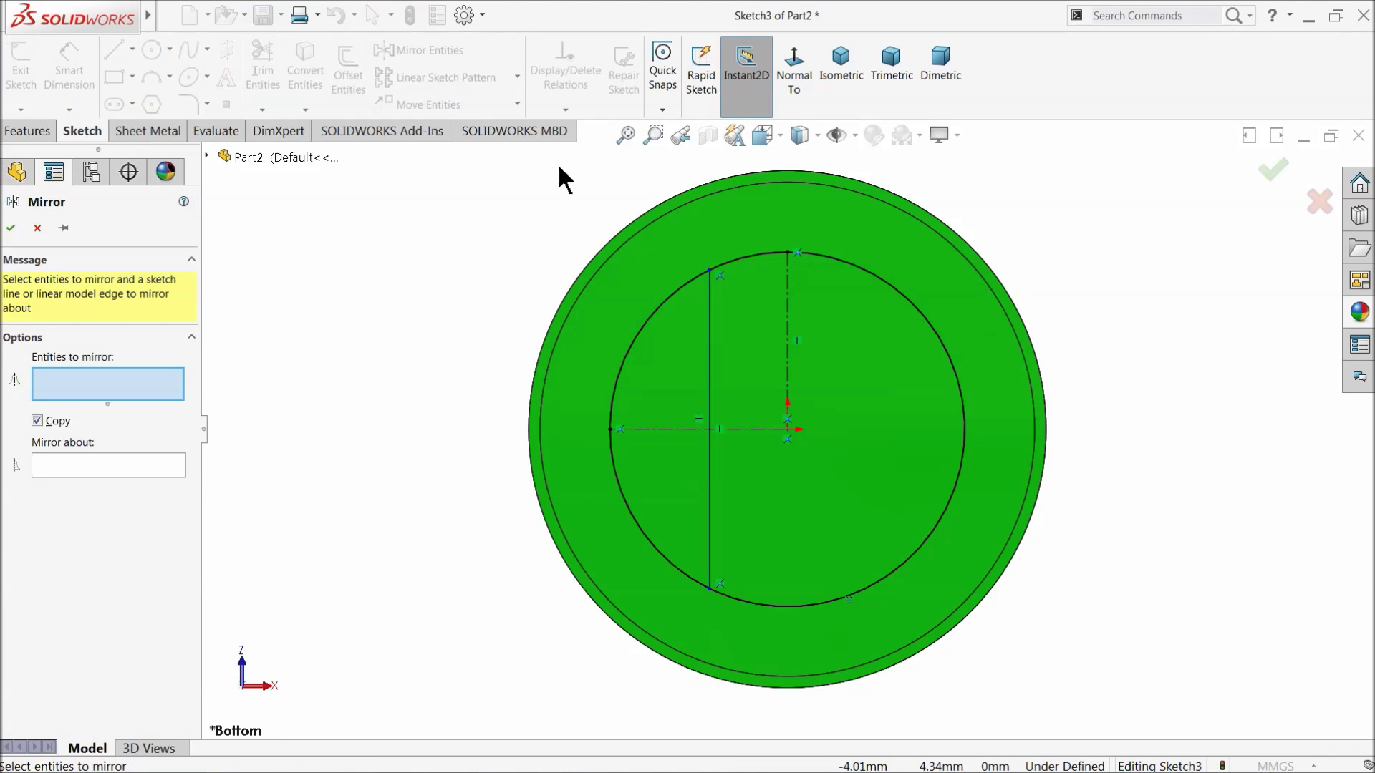
left_click(709, 364)
left_click(170, 468)
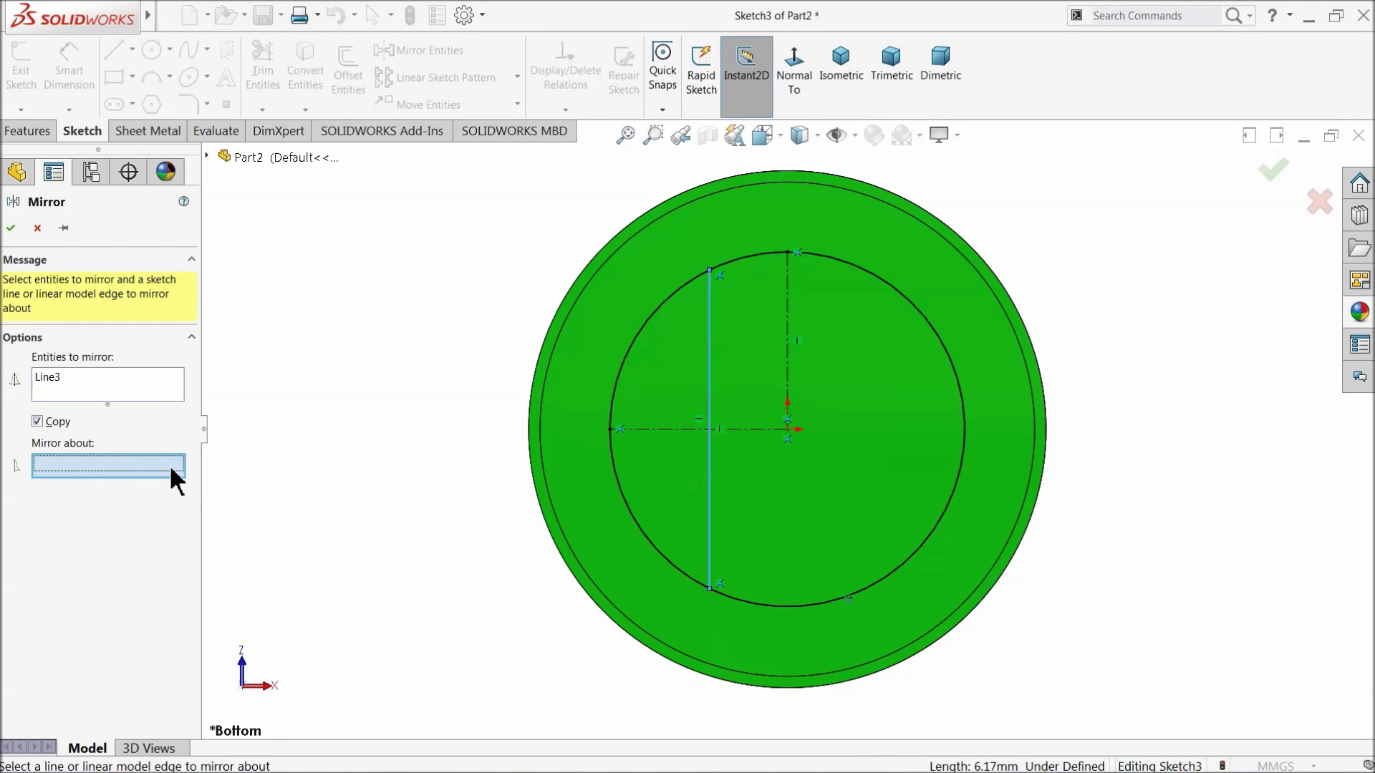
left_click(791, 387)
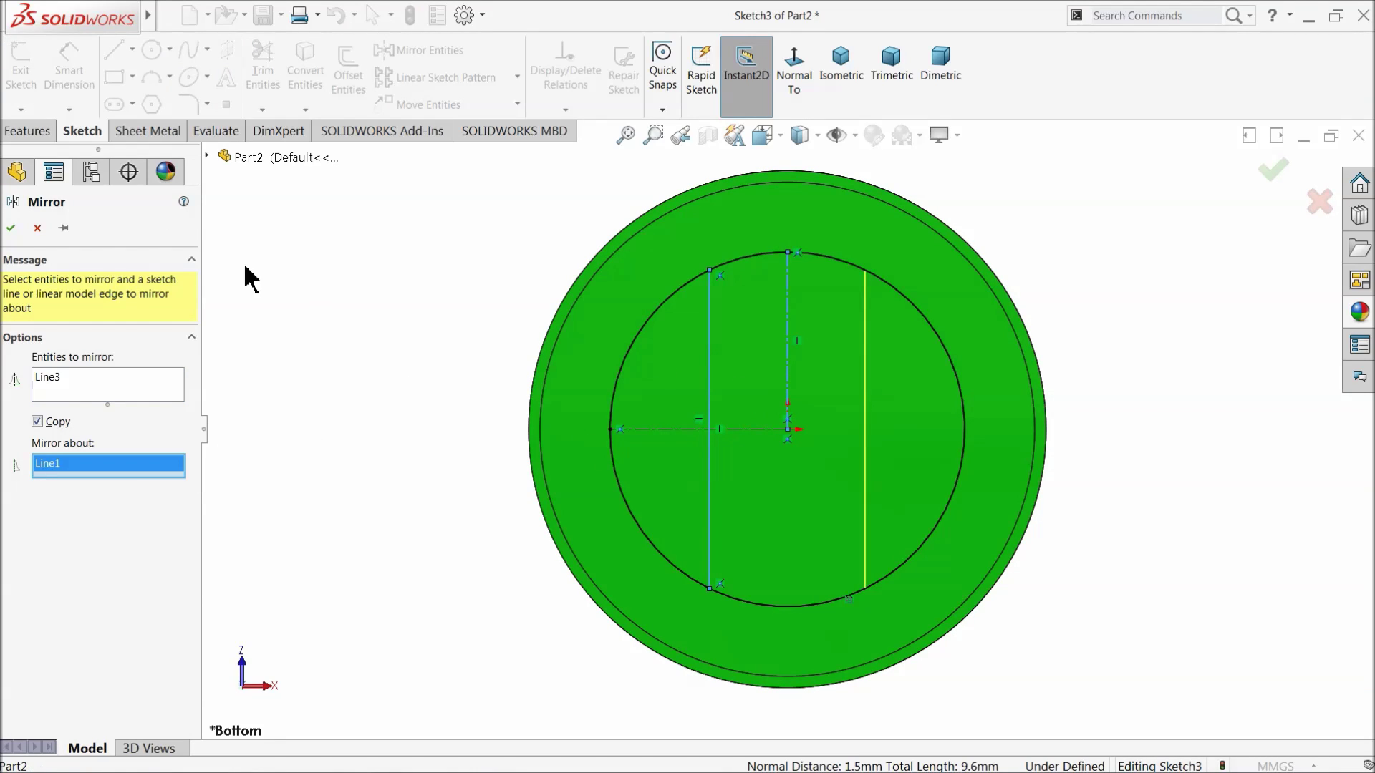
left_click(6, 231)
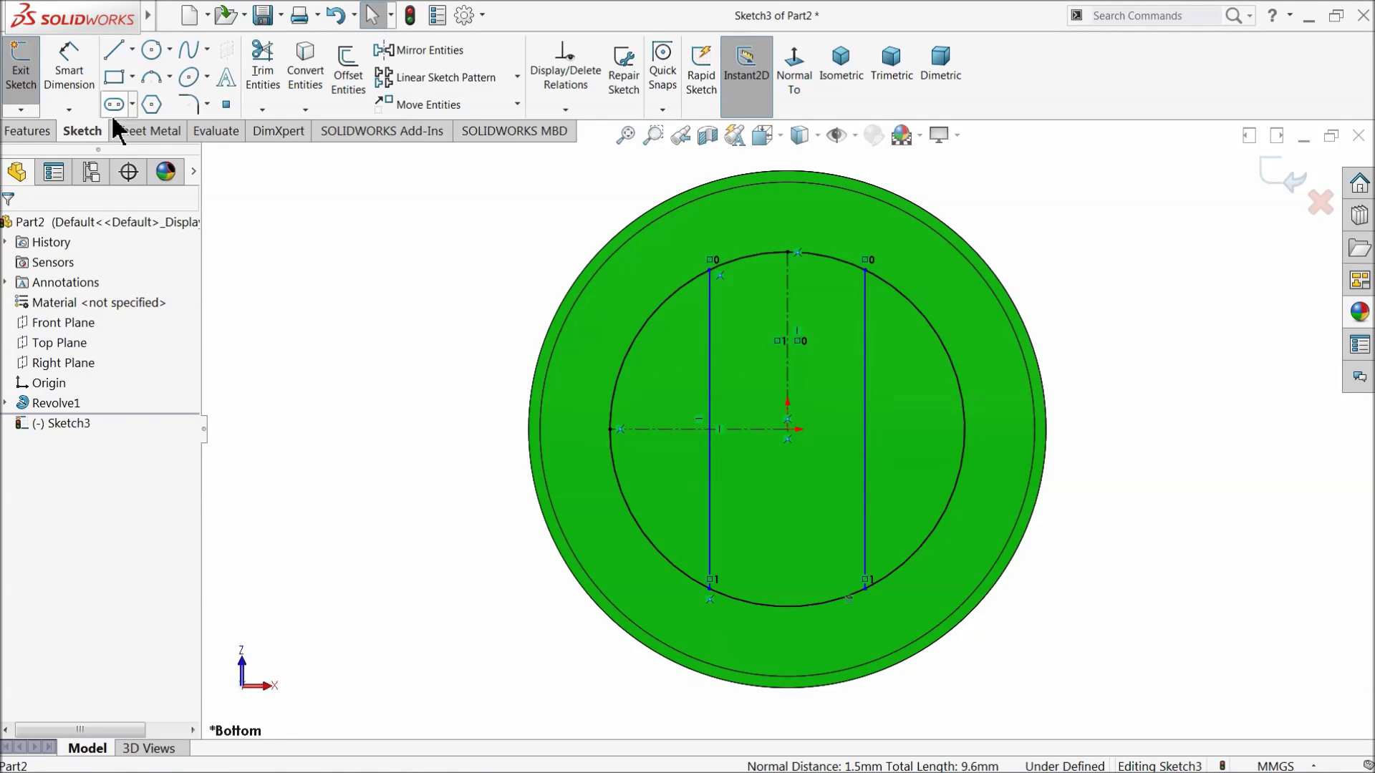
- Dimension the gap between the two vertical lines as 3.50 mm
left_click(710, 347)
left_click(866, 347)
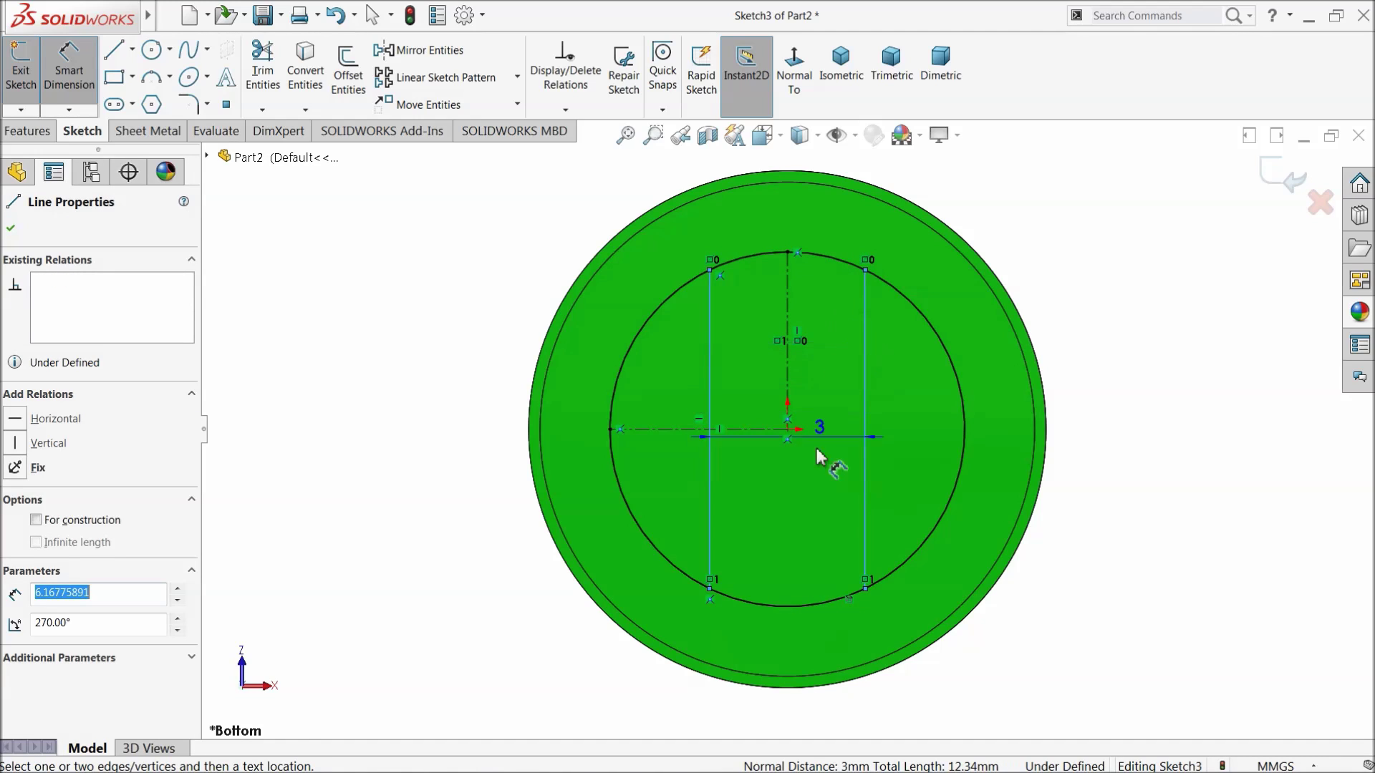
scroll(803, 486, "down", 1)
scroll(802, 485, "up", 2)
left_click(805, 629)
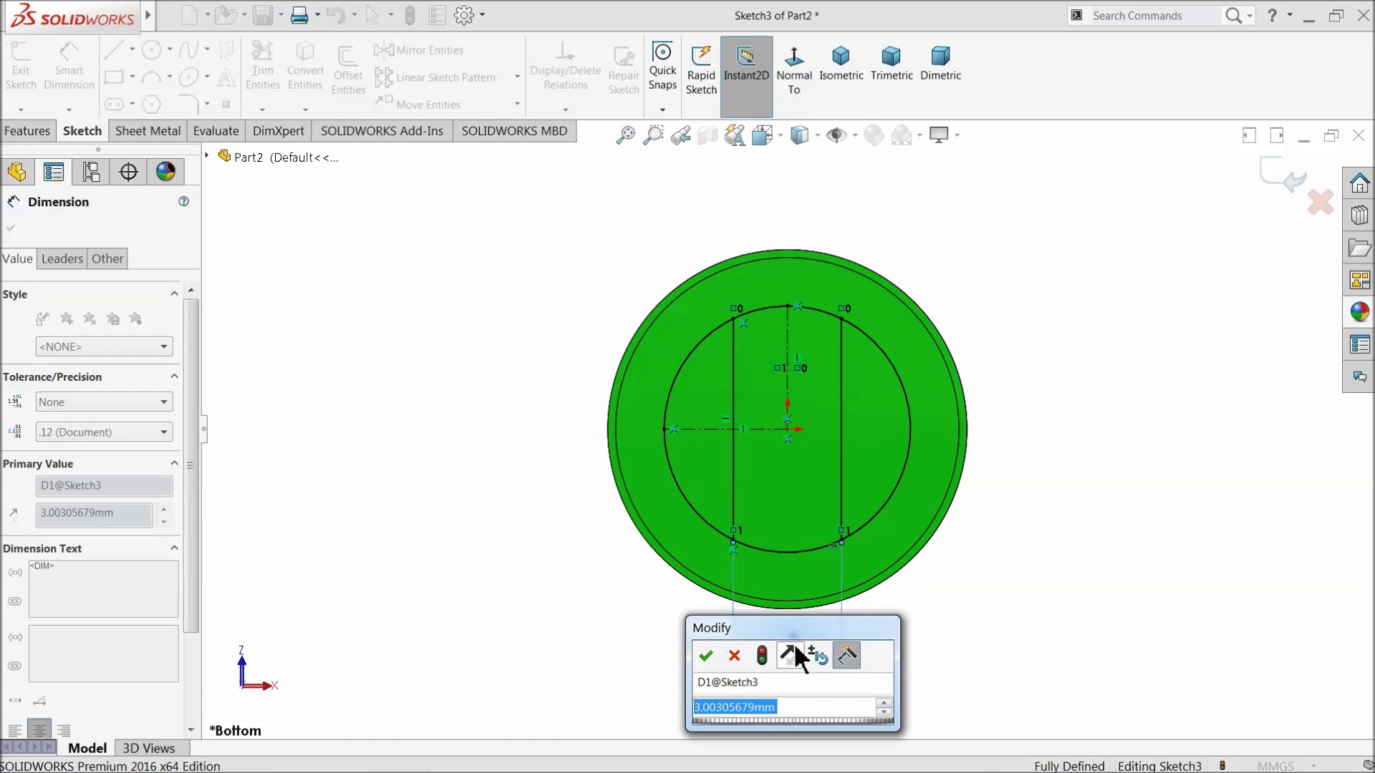
type("3.5")
key("Return")
scroll(773, 451, "down", 2)
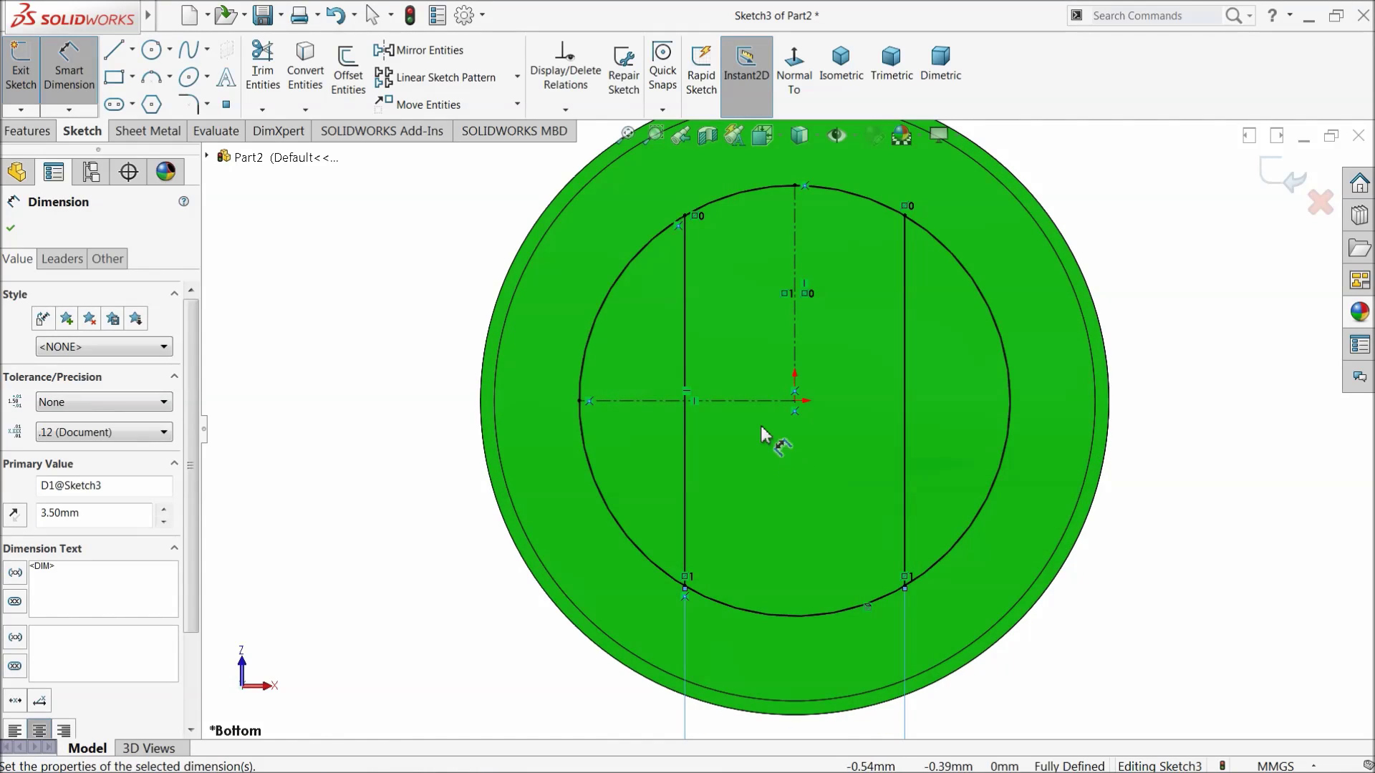
left_click(10, 238)
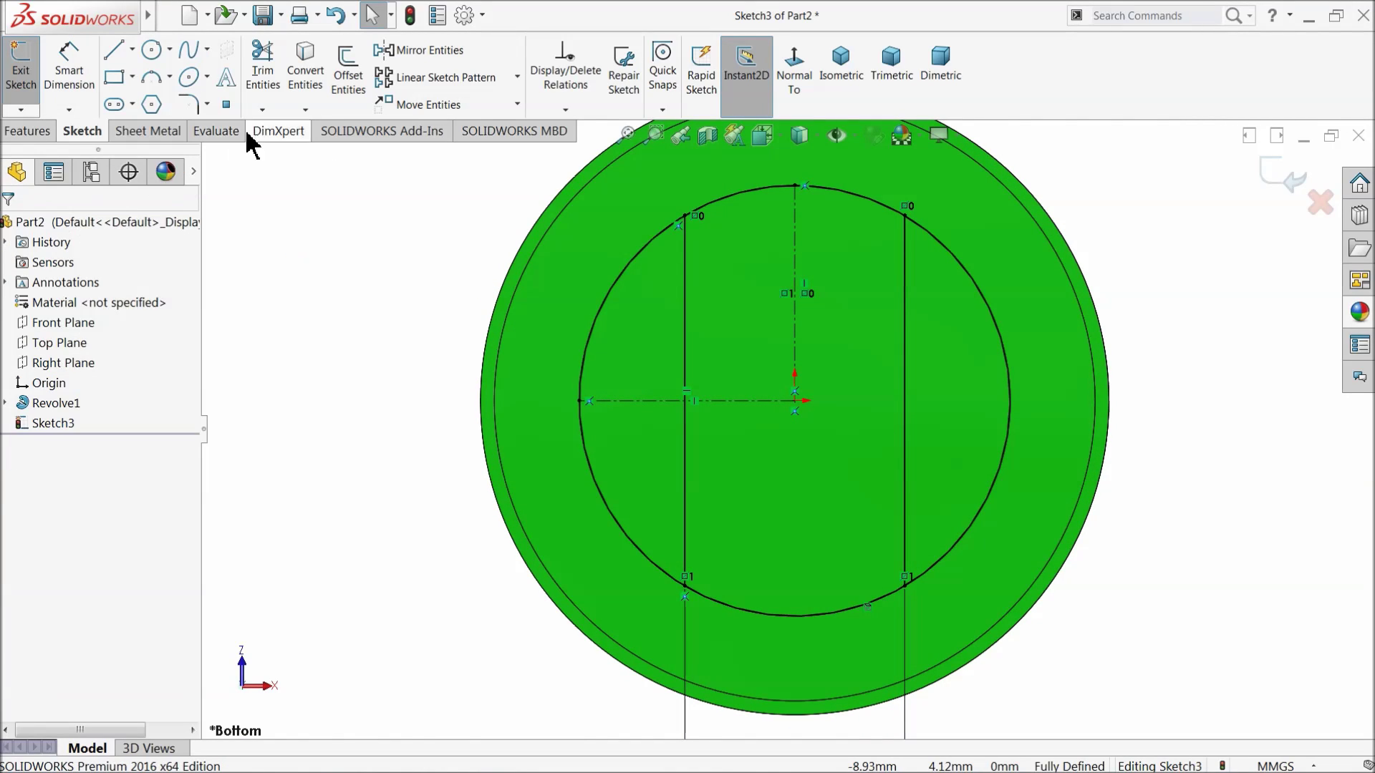
- Power-trim away the circle's top and bottom arcs
left_click(261, 60)
left_click_drag(756, 274, 752, 204)
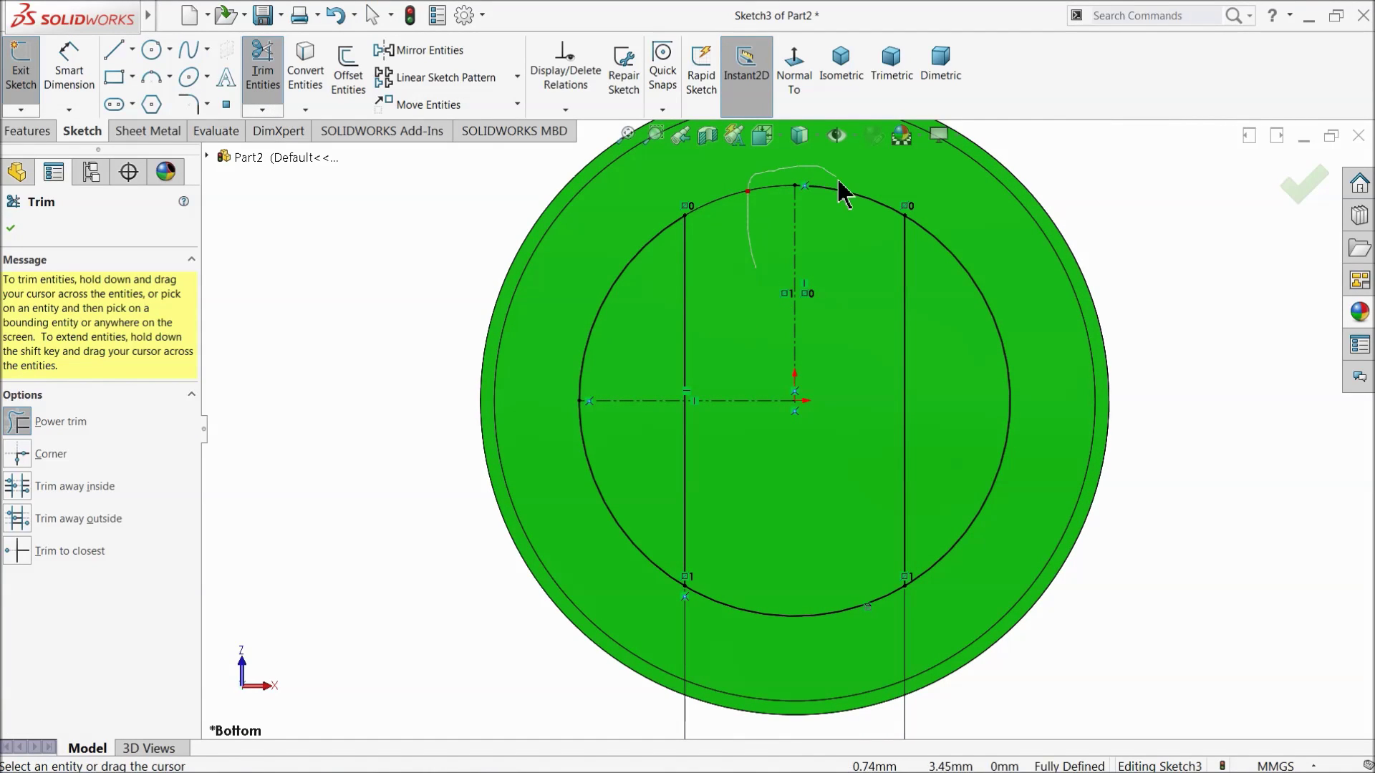
mouse_move(849, 500)
left_mouse_down()
mouse_move(816, 642)
mouse_move(783, 585)
left_mouse_up()
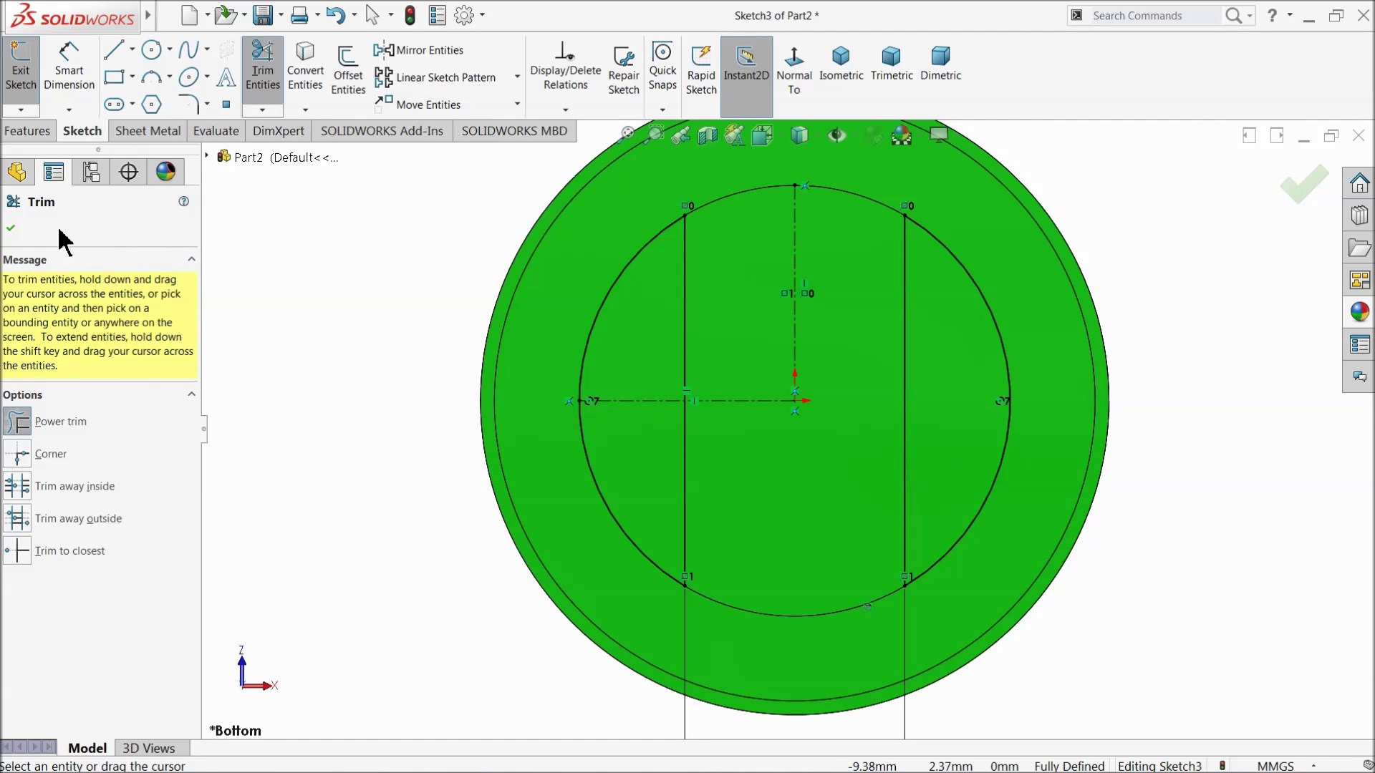
- Extrude the underside profile as a reversed boss with end condition Up To Next
left_click(13, 229)
left_click(30, 132)
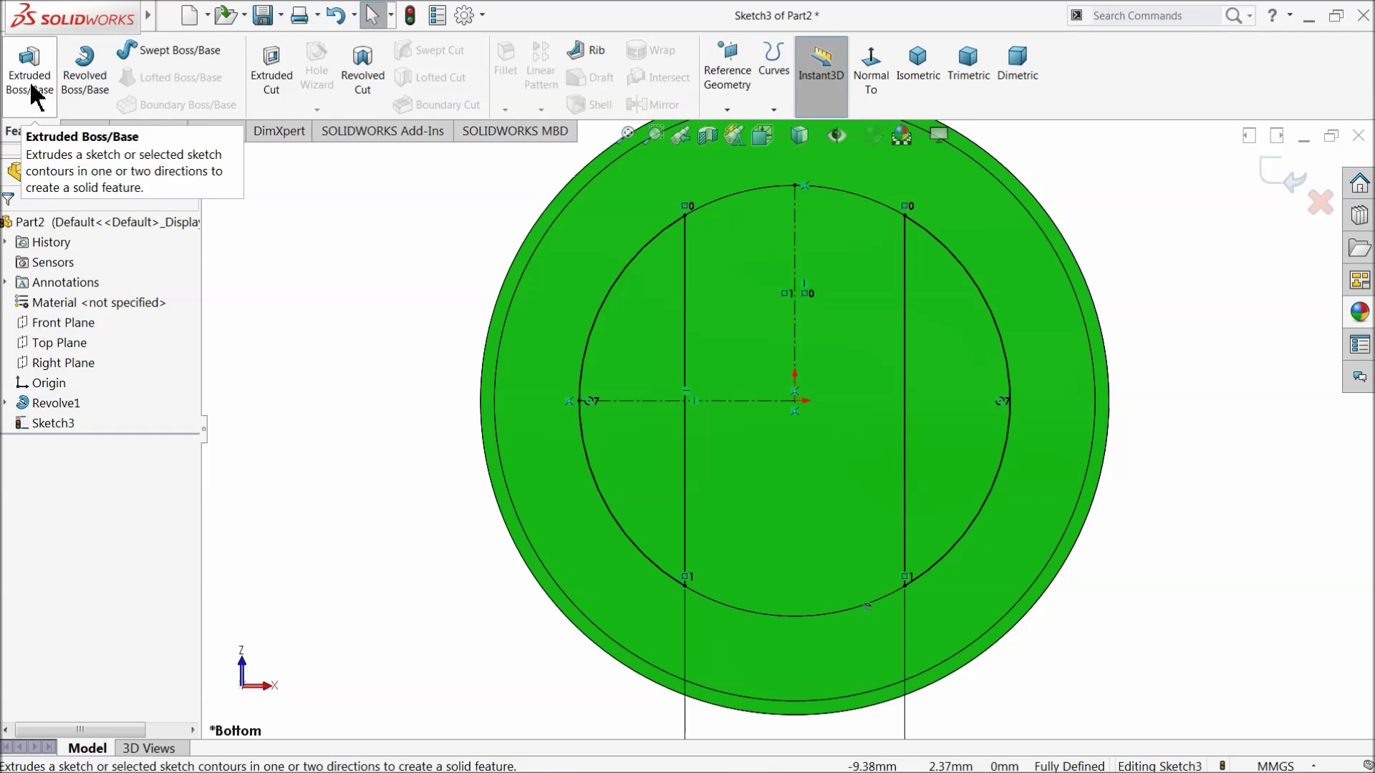
left_click(30, 95)
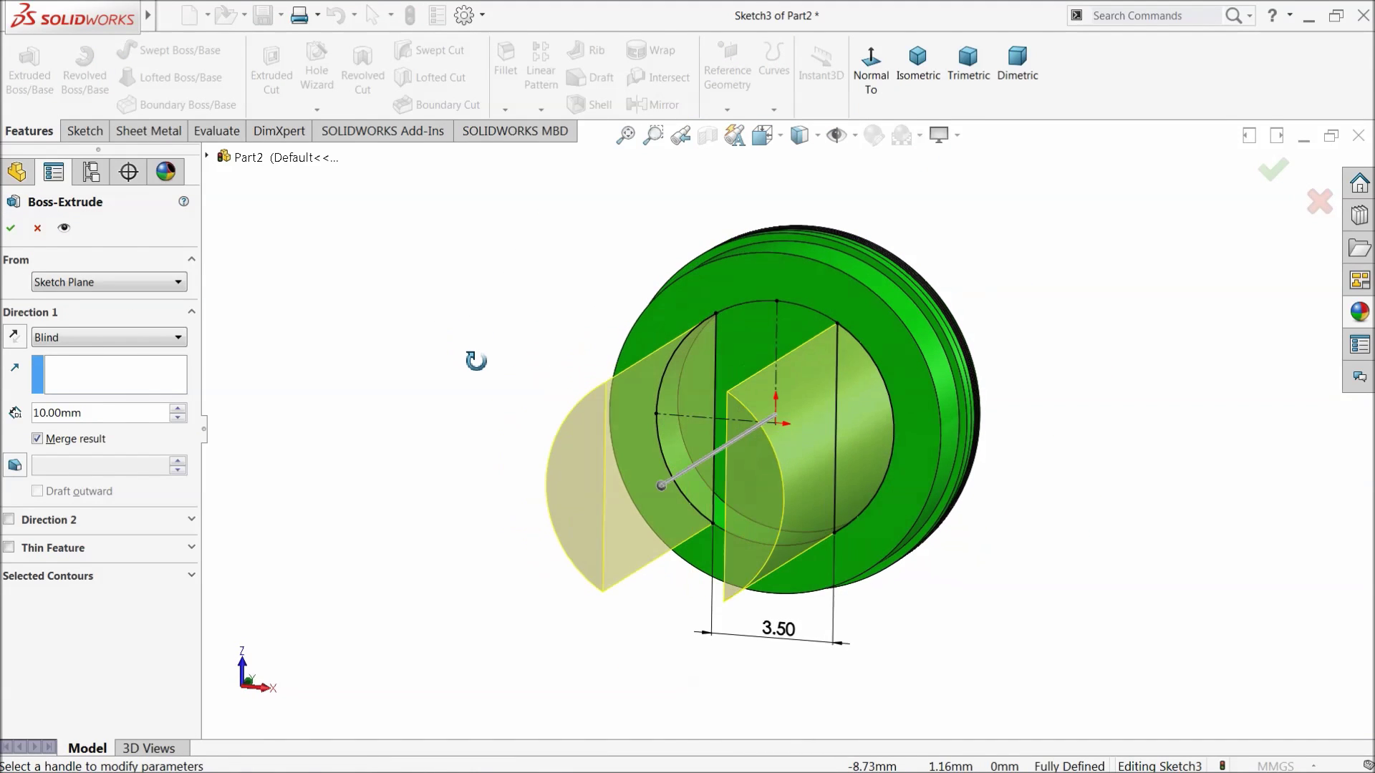
left_click(14, 339)
left_click(64, 337)
left_click(78, 385)
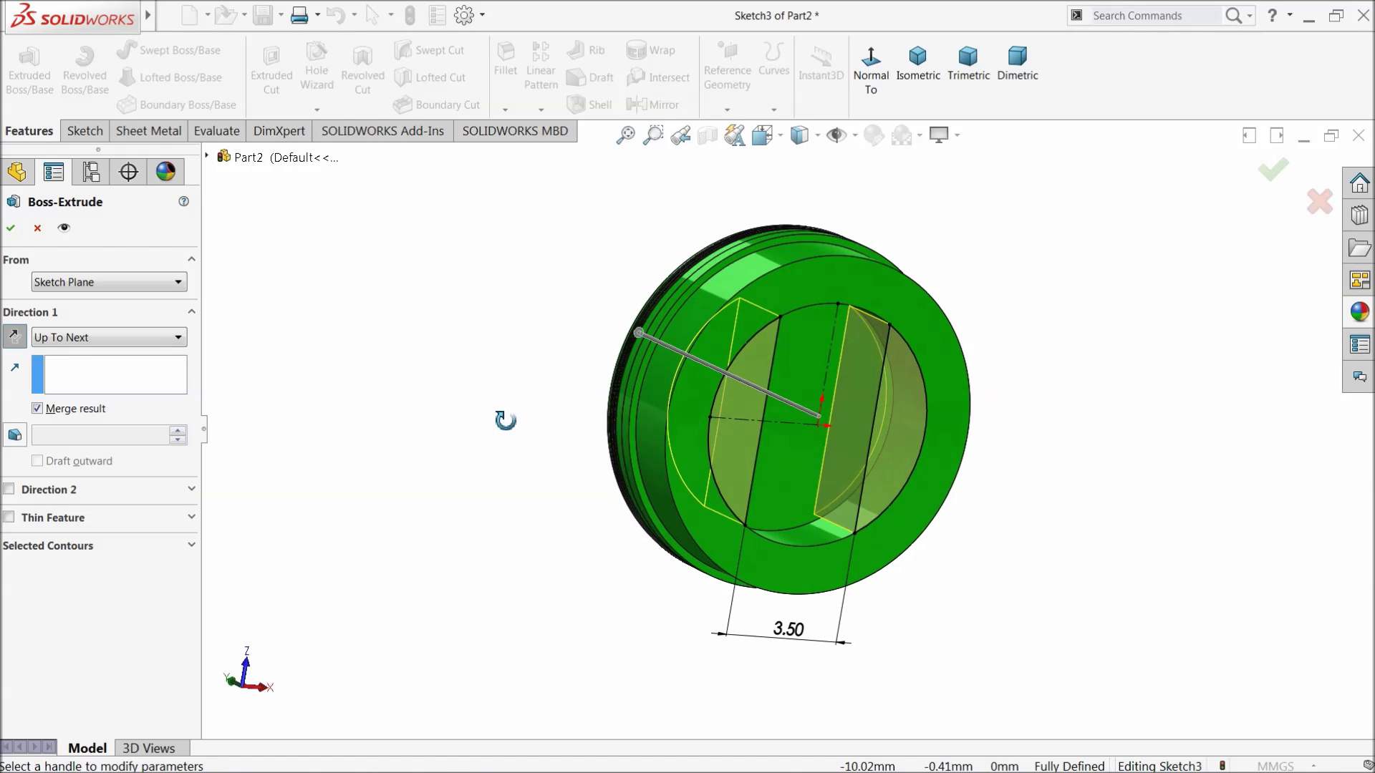
left_click(11, 229)
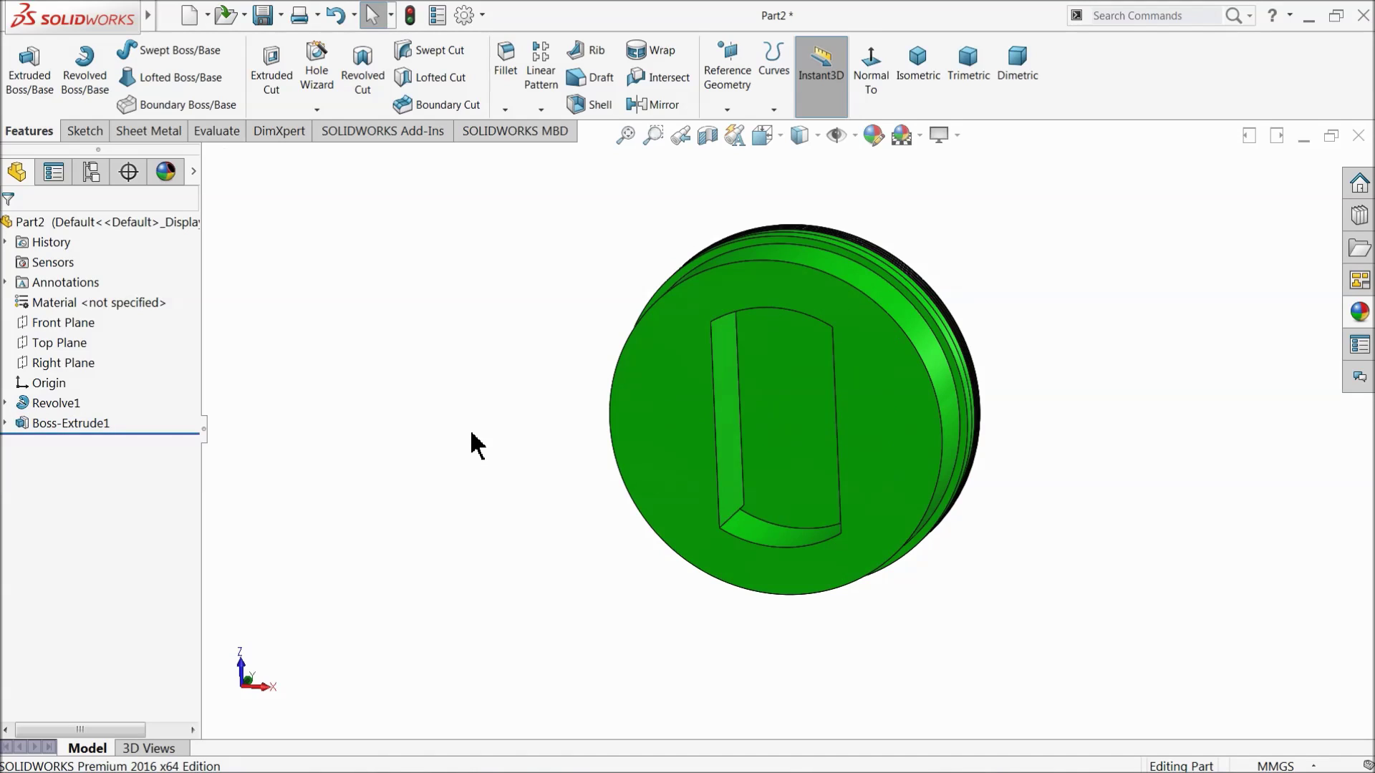
mouse_move(473, 446)
middle_mouse_down()
mouse_move(552, 381)
mouse_move(464, 460)
middle_mouse_up()
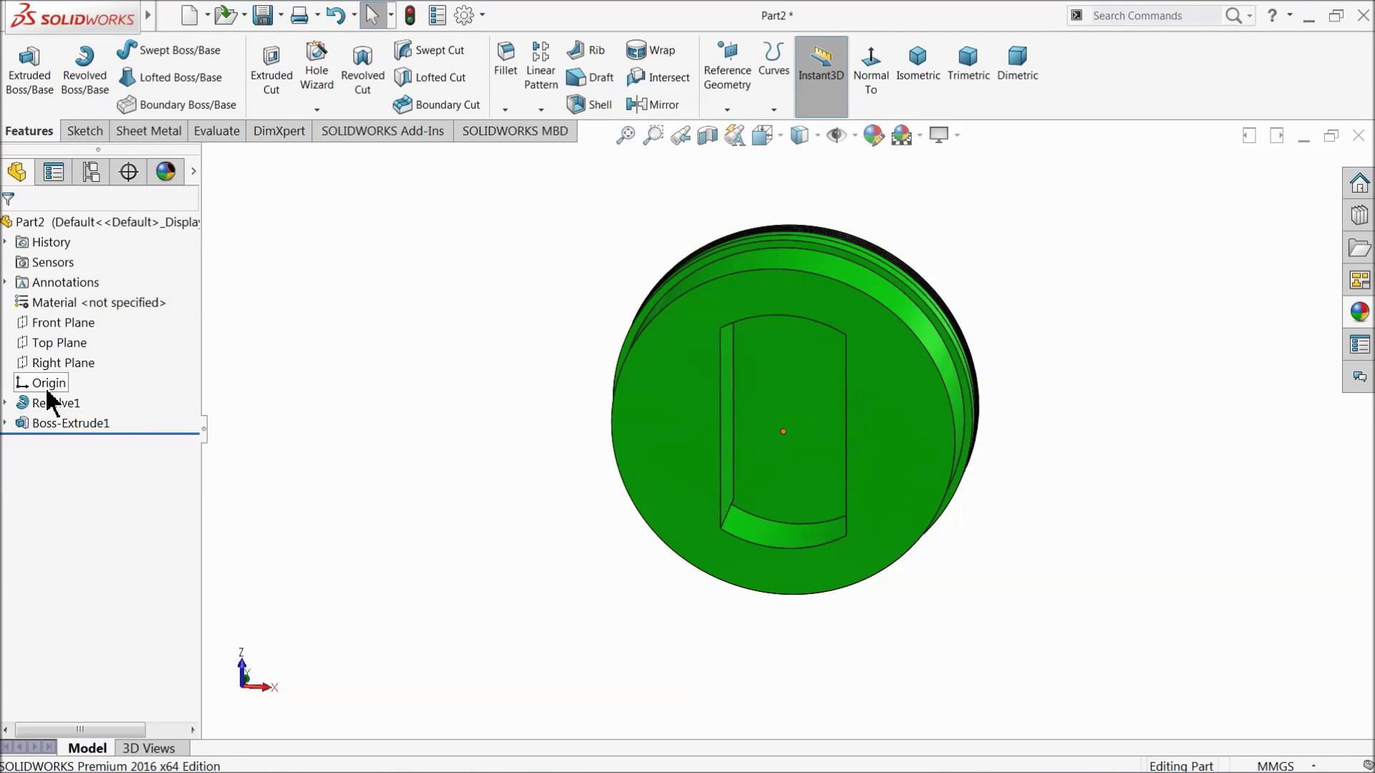
- Start a sketch on the Right Plane and draw a circle above the origin
left_click(44, 363)
left_click(31, 353)
left_click(797, 86)
left_click(151, 50)
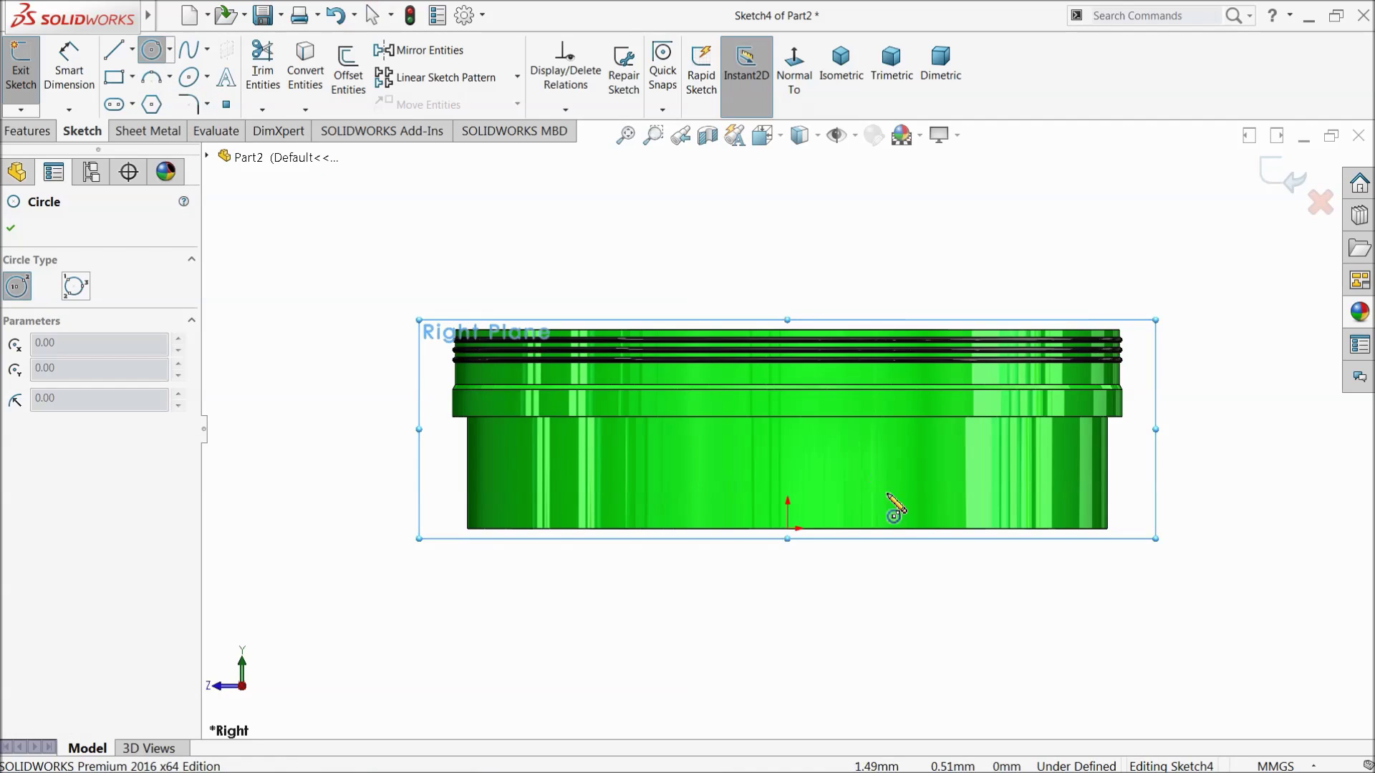
left_click(787, 462)
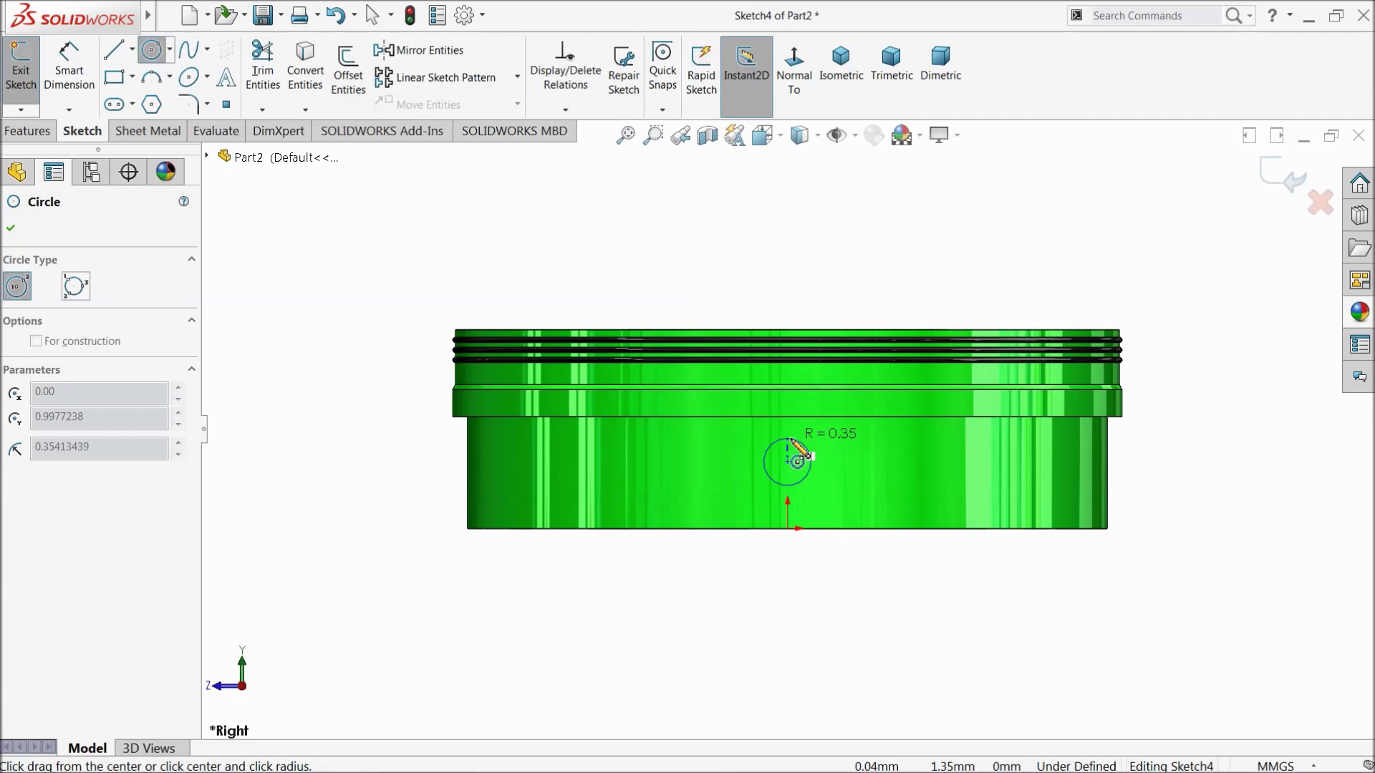
left_click(822, 445)
scroll(839, 475, "down", 2)
scroll(845, 489, "down", 1)
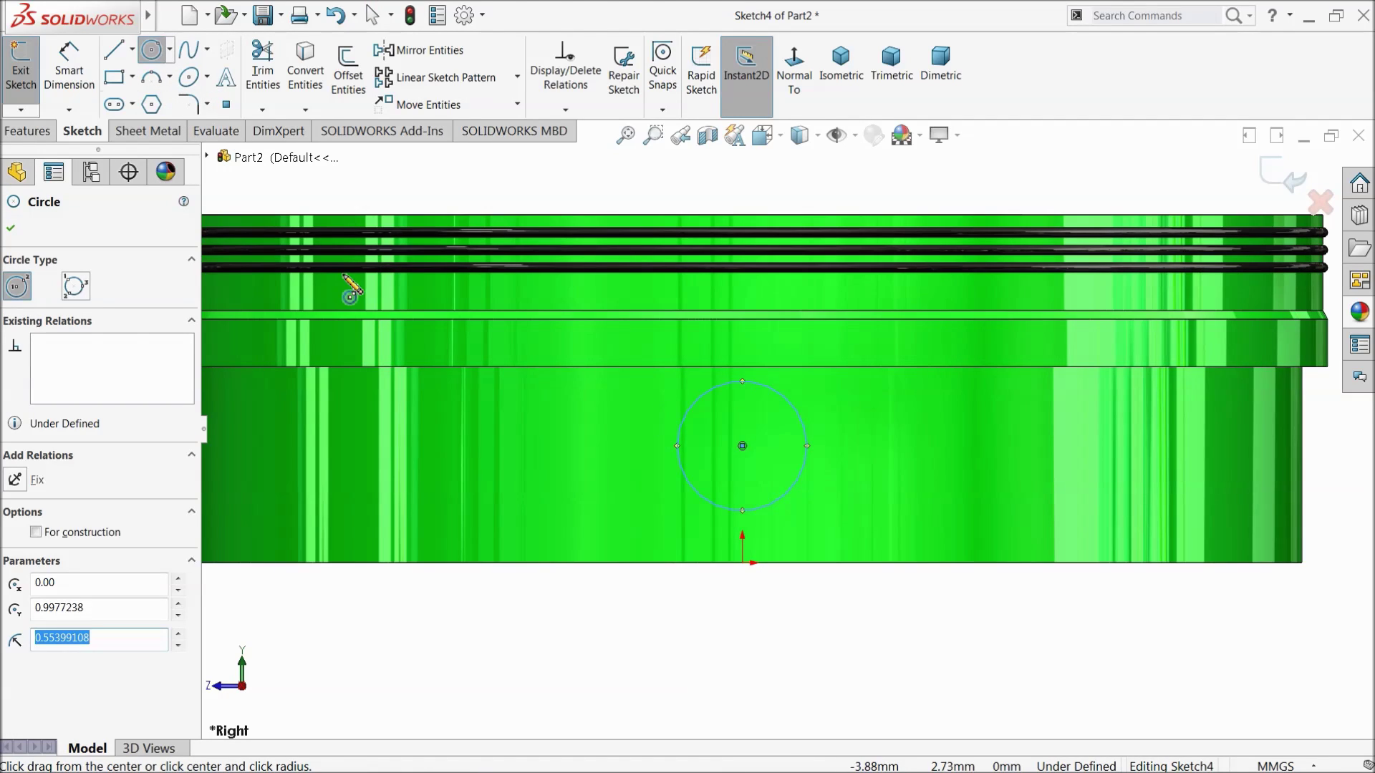
- Dimension the circle to 1.6 diameter with its centre 0.9065 from the origin
left_click(70, 67)
left_click(802, 421)
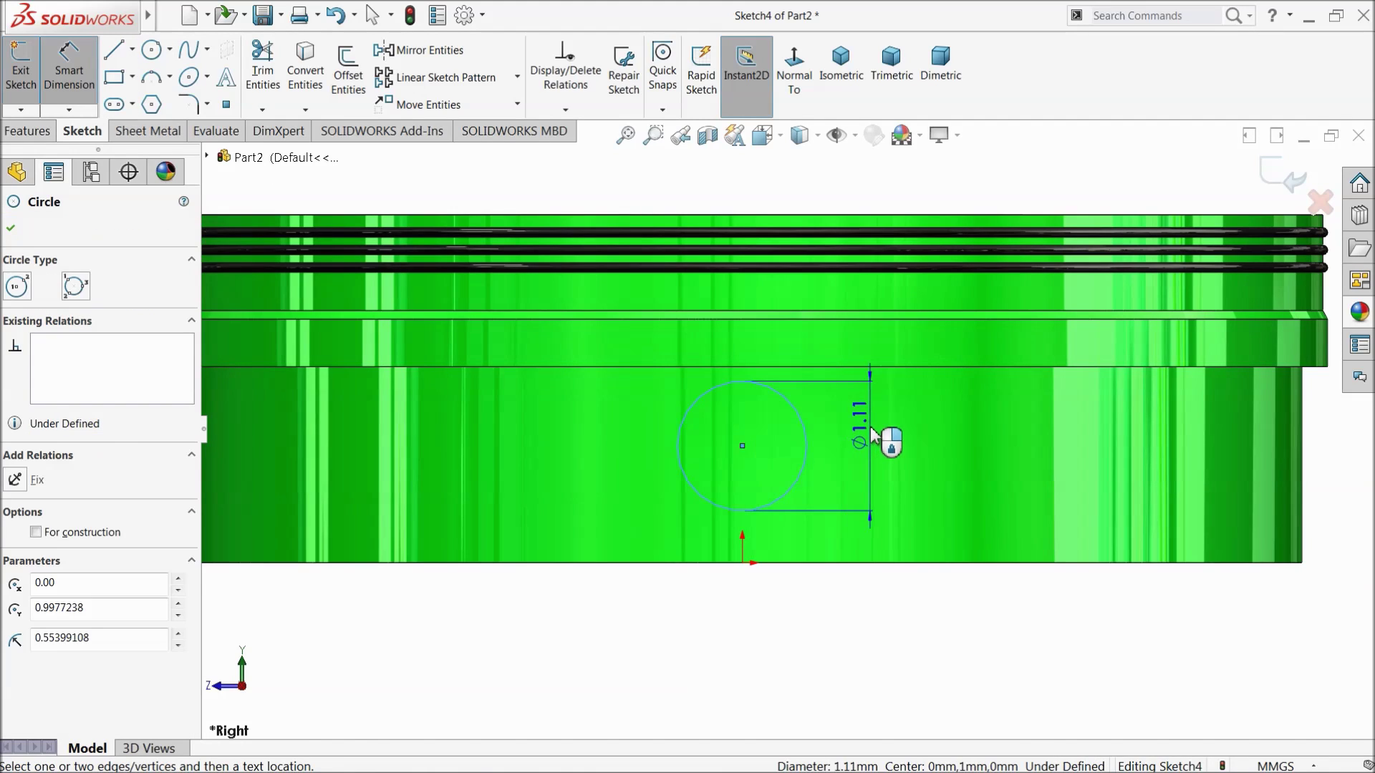
left_click(888, 438)
type(".6")
key("Return")
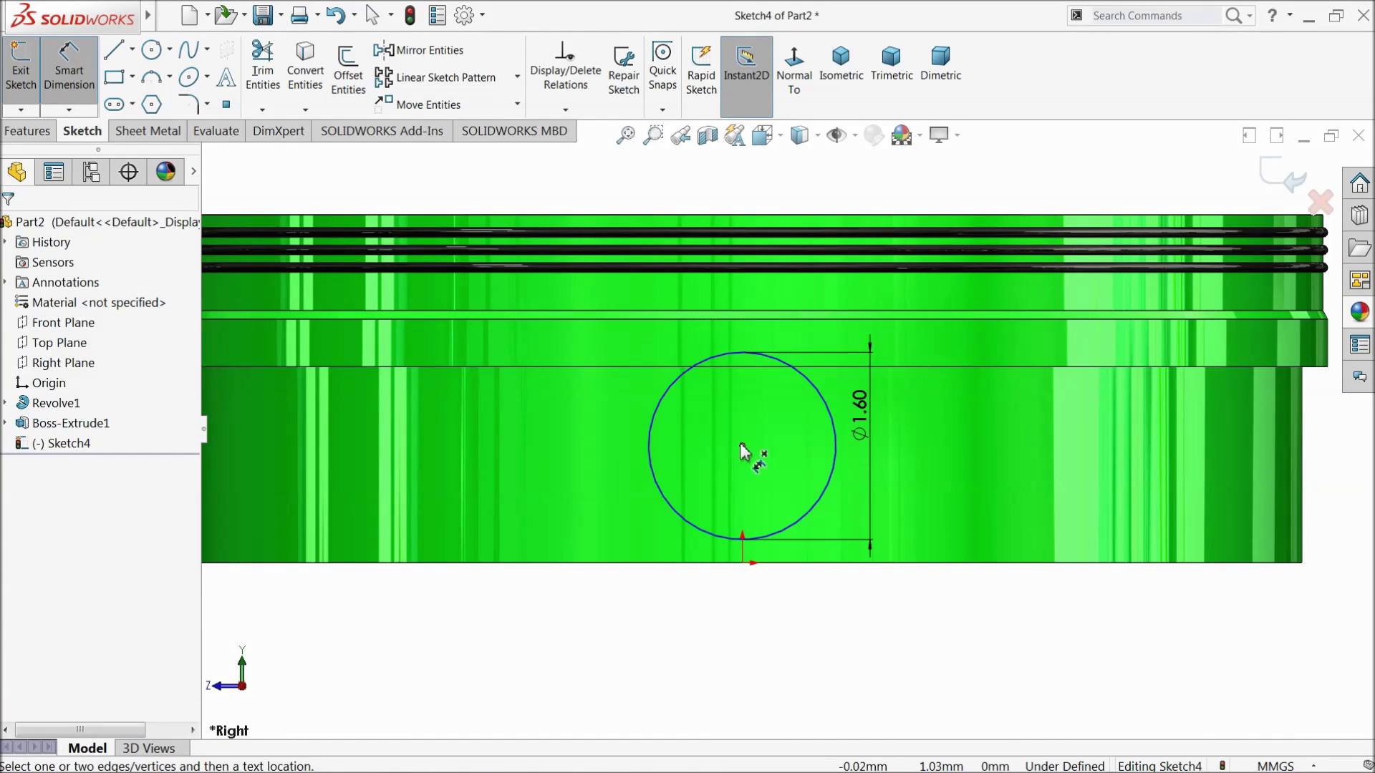
left_click(741, 447)
left_click(741, 564)
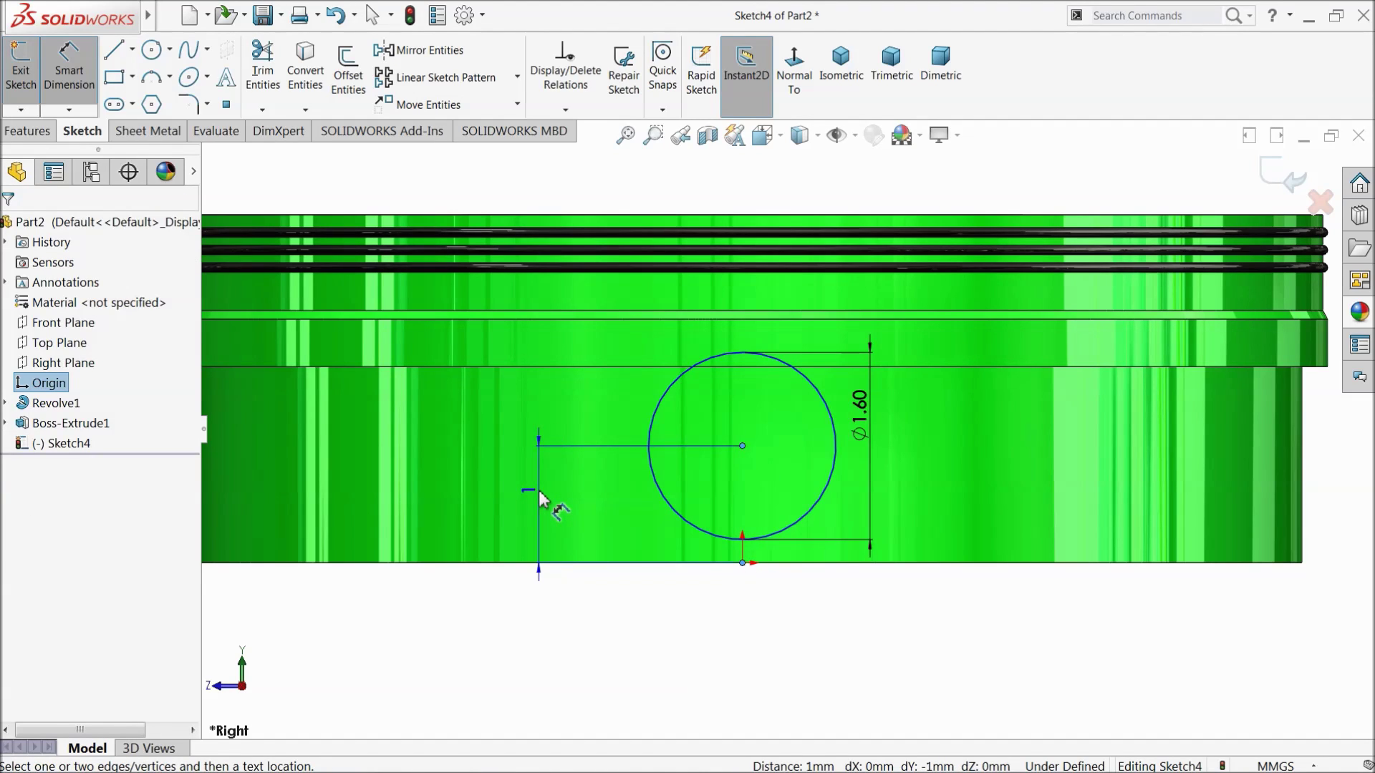
left_click(540, 494)
type("0.")
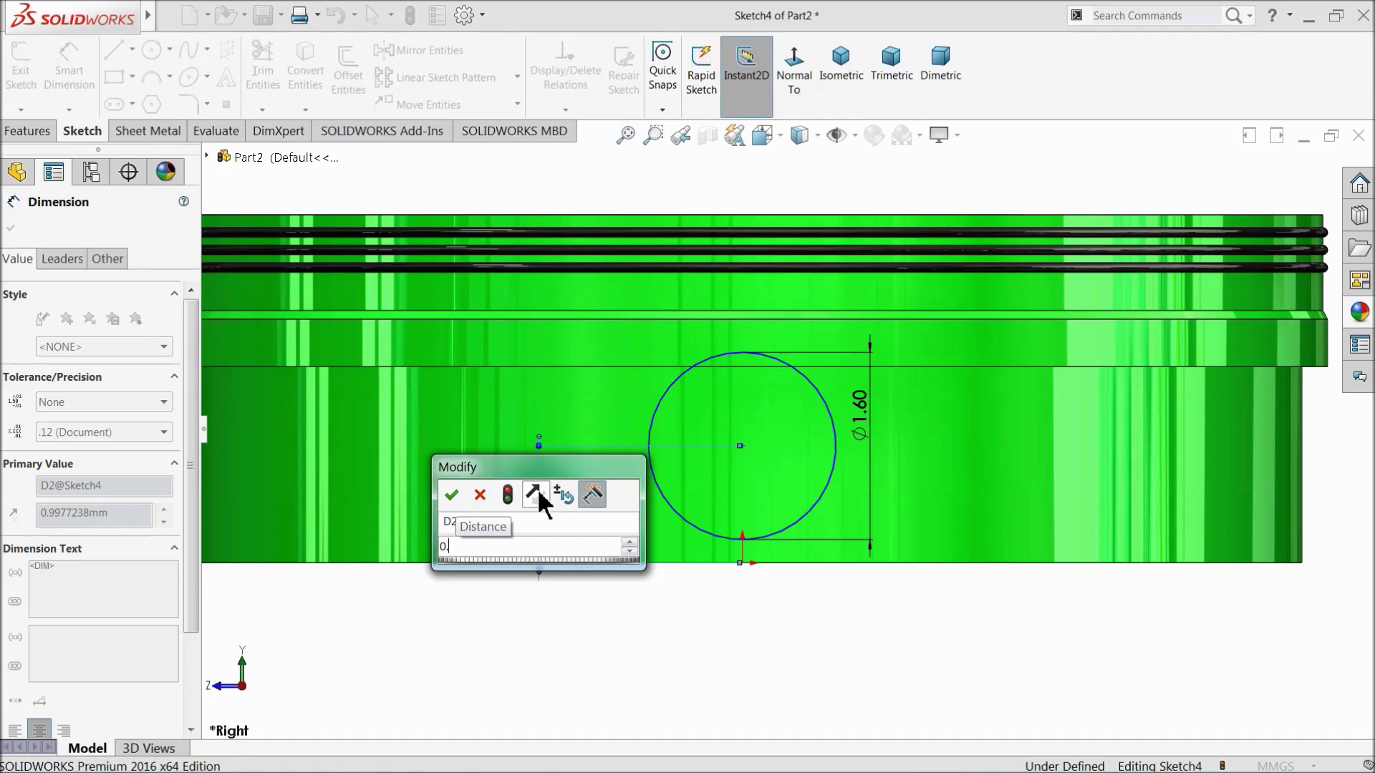
type("9065")
left_click(451, 496)
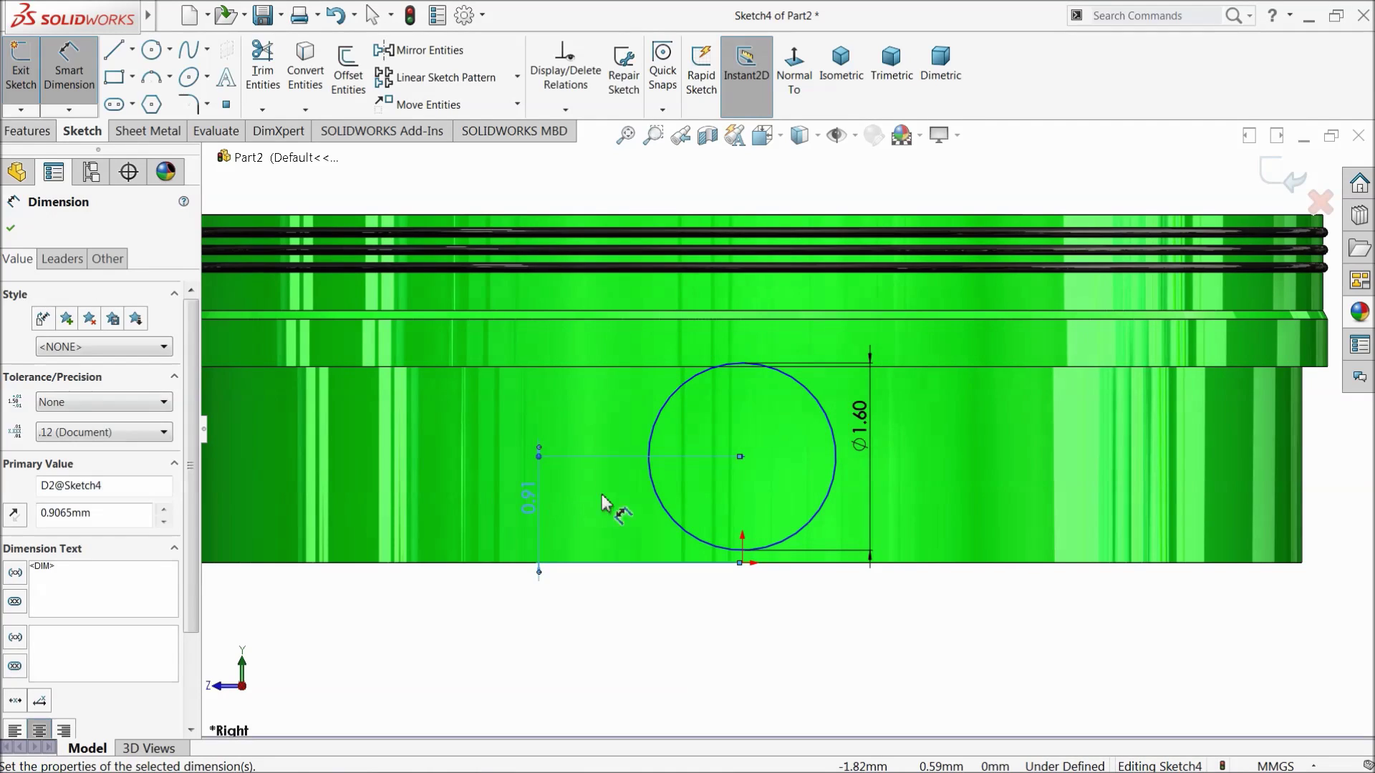
left_click(61, 75)
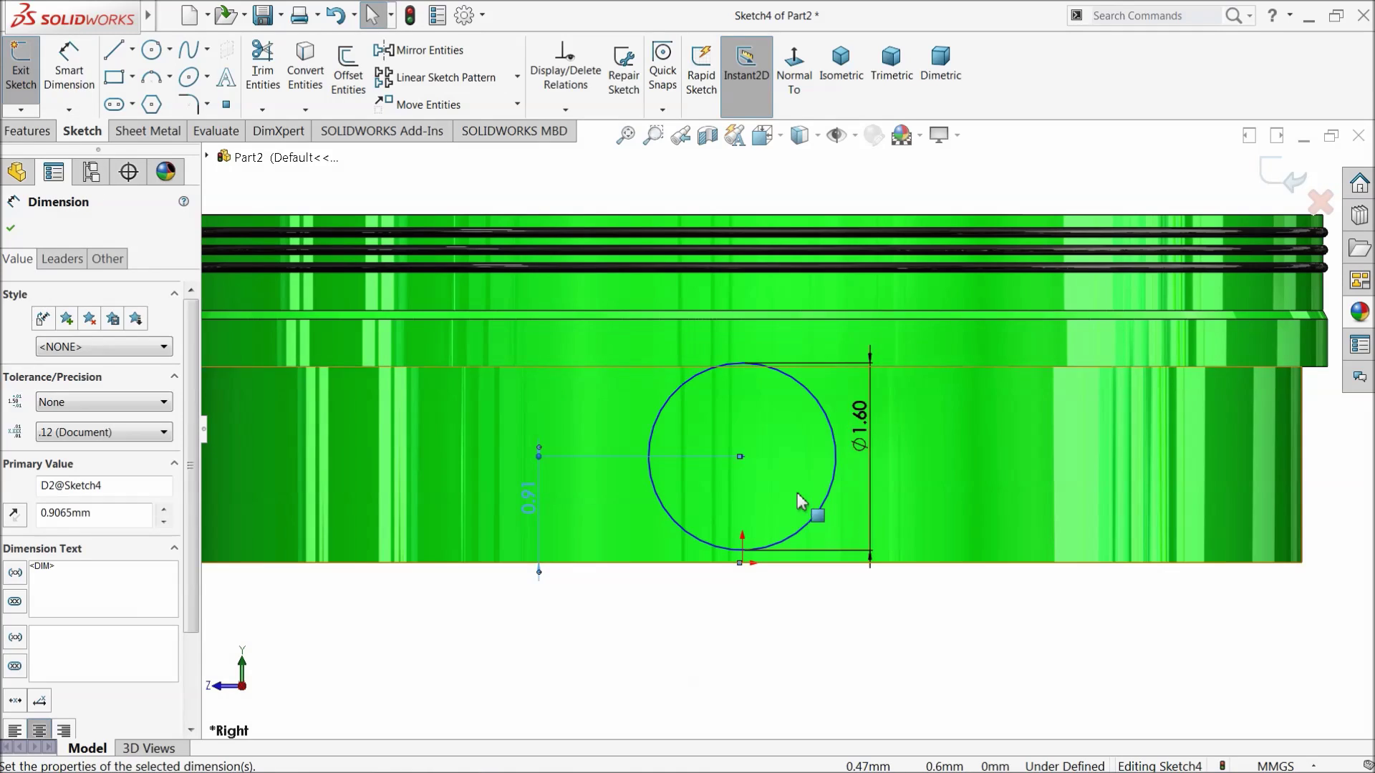
- Add a Vertical relation between the circle centre and the origin
left_click(752, 607)
left_click(741, 457)
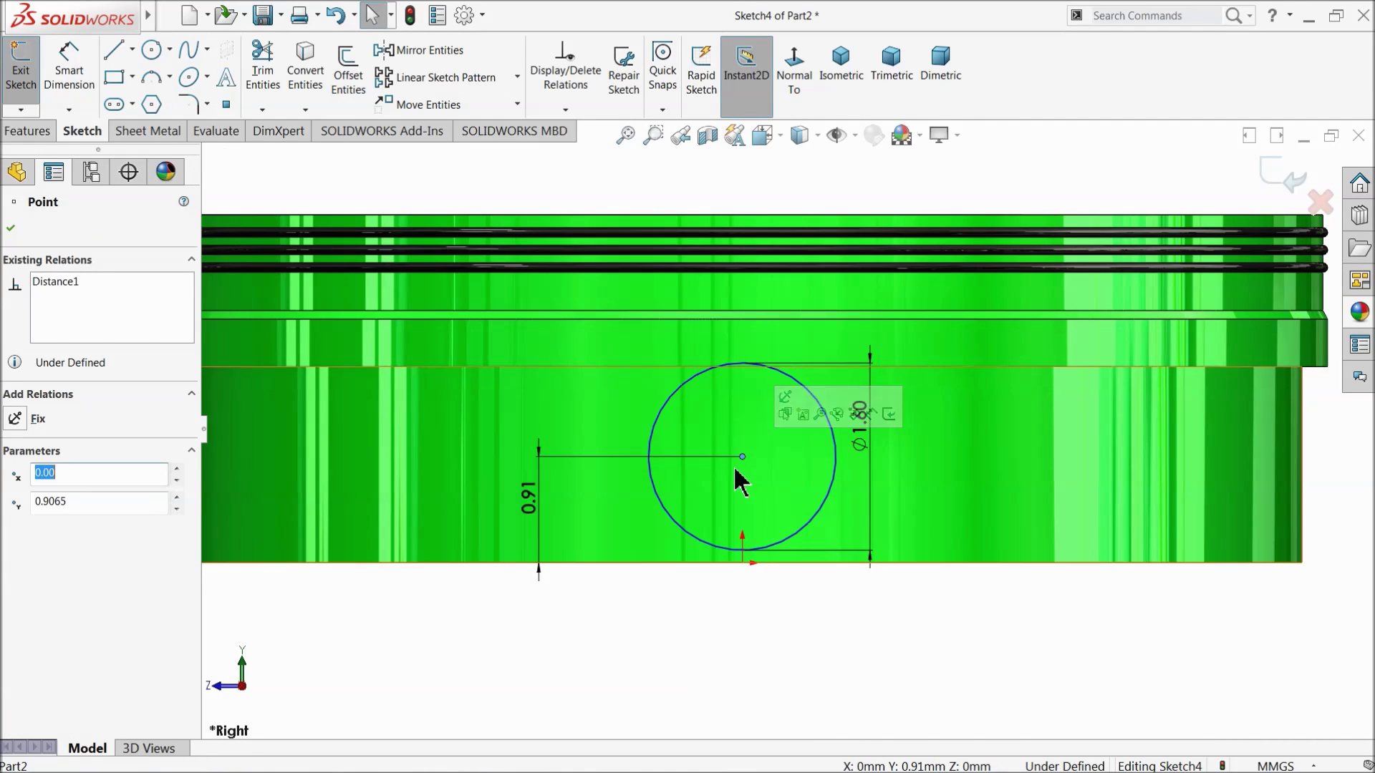
left_click(744, 562, "ctrl")
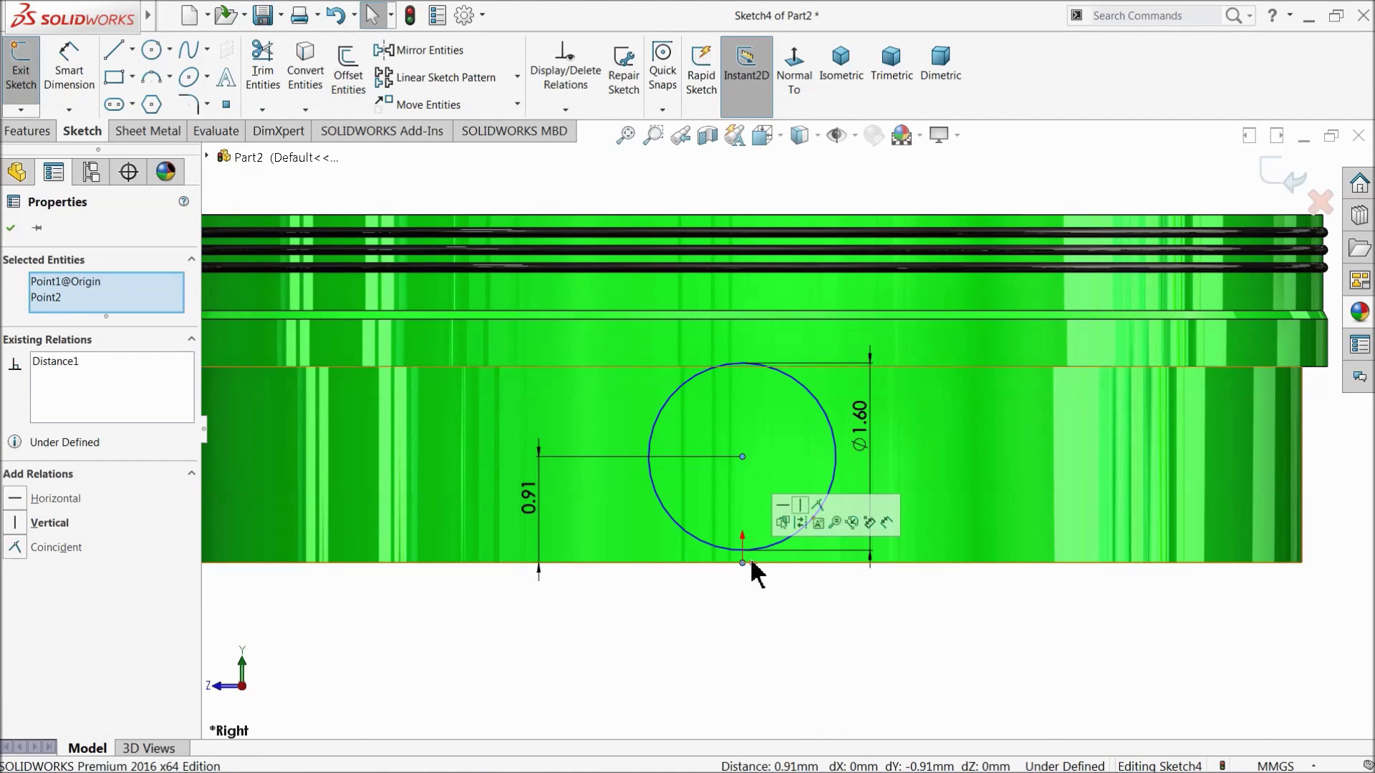
left_click(805, 522)
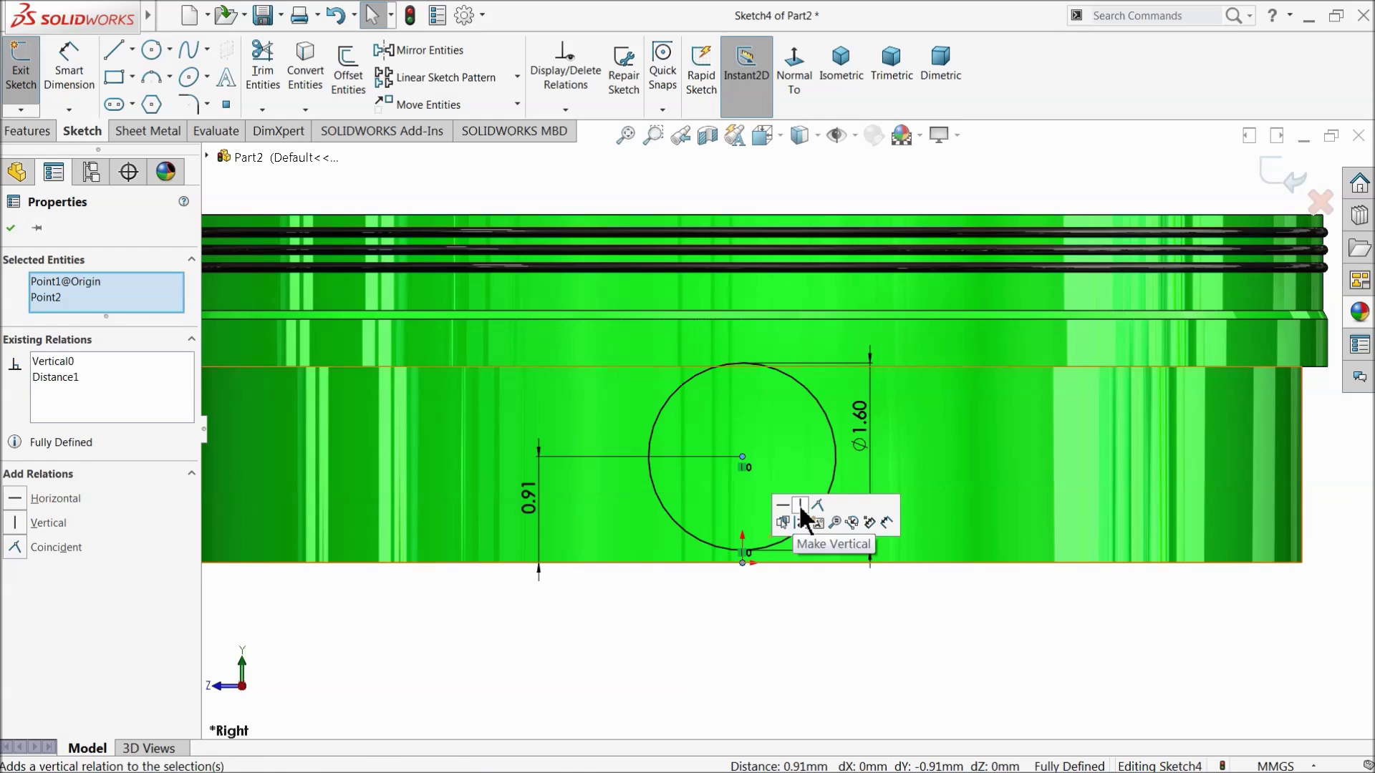
left_click(27, 130)
- Extrude-cut the 1.60 mm circle Through All - Both to form the pin hole
left_click(271, 64)
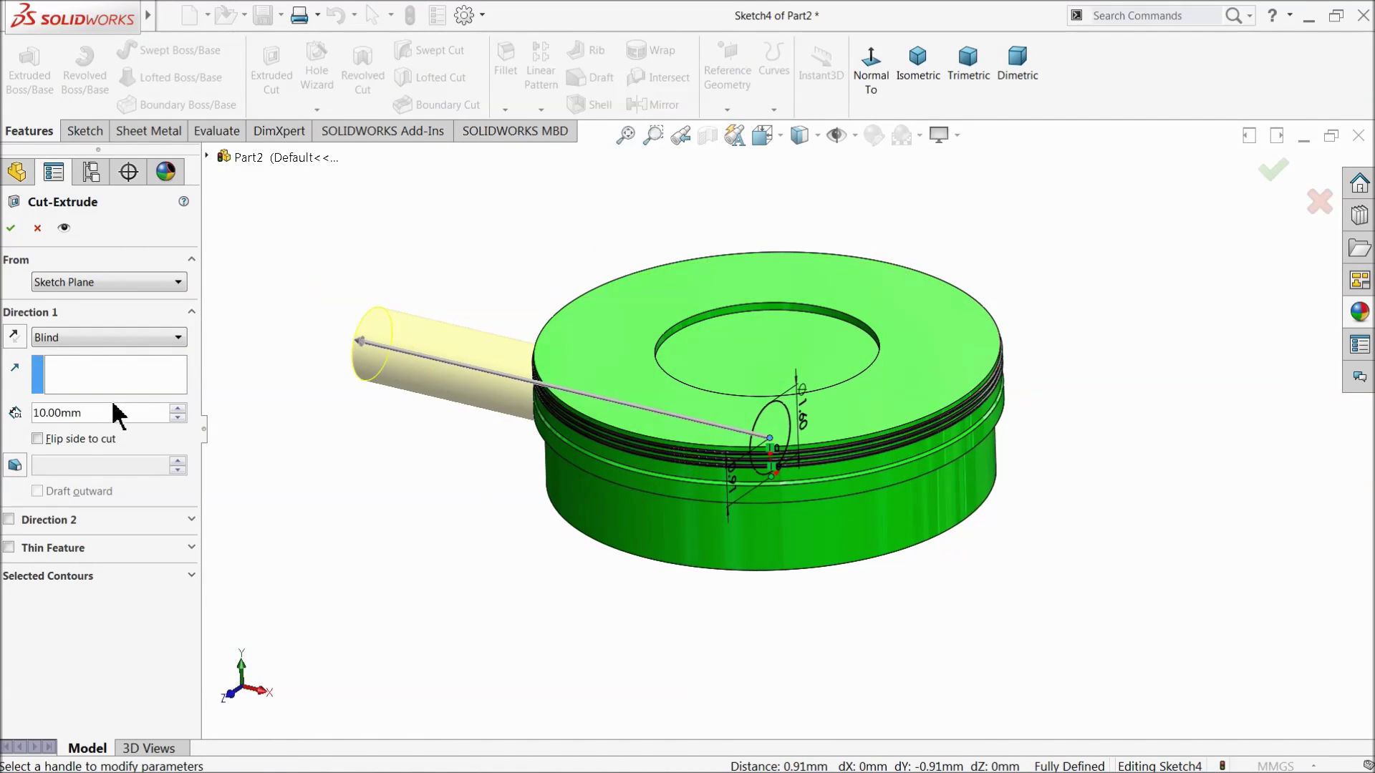
left_click(96, 340)
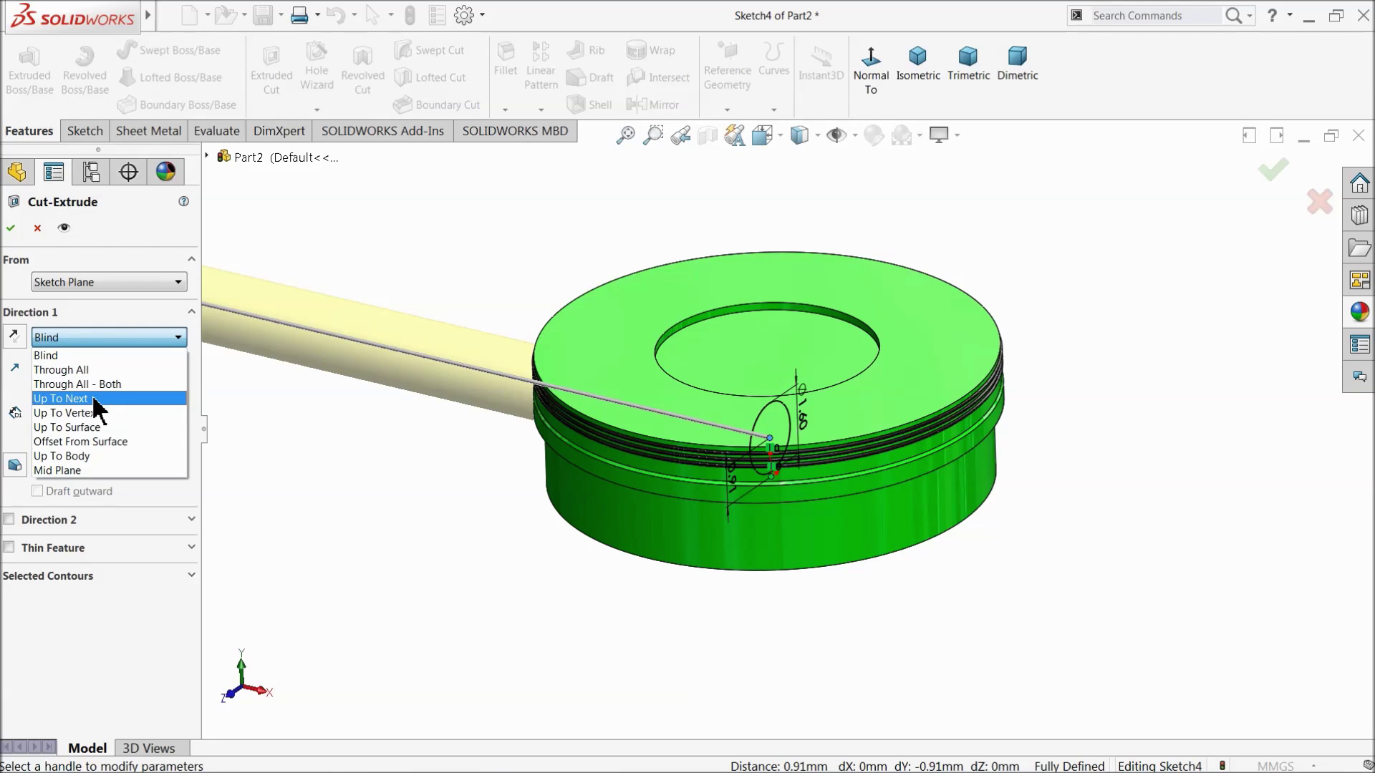
left_click(99, 387)
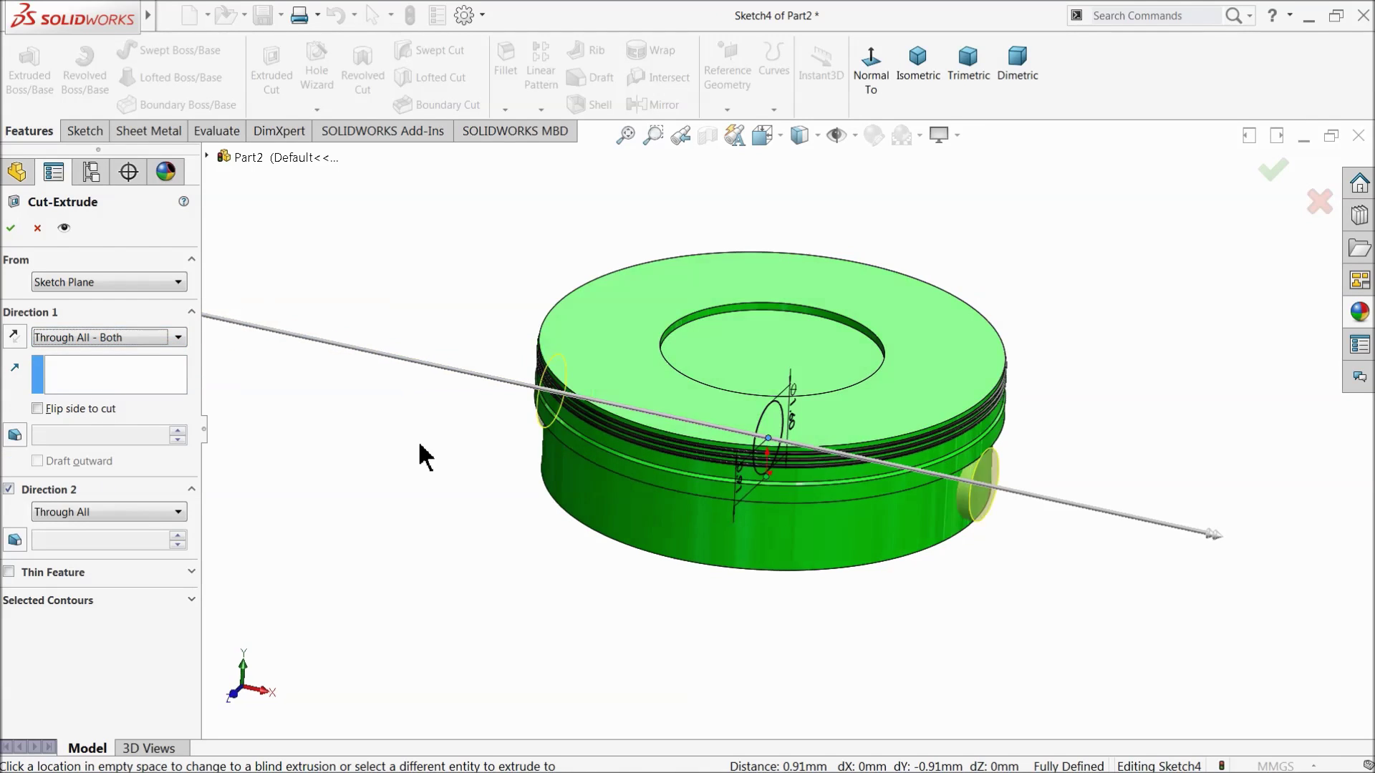
middle_click_drag(420, 455, 430, 421)
scroll(726, 454, "down", 2)
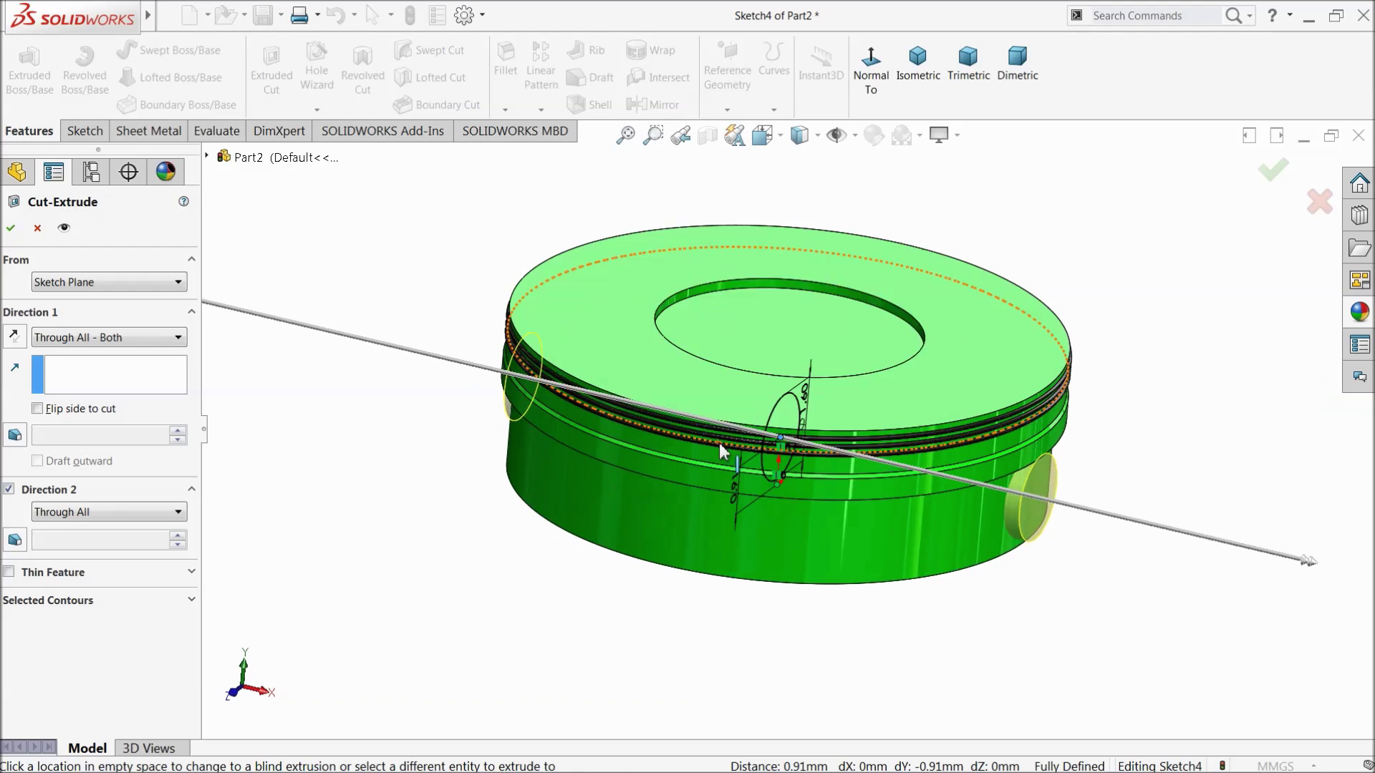
scroll(748, 507, "down", 2)
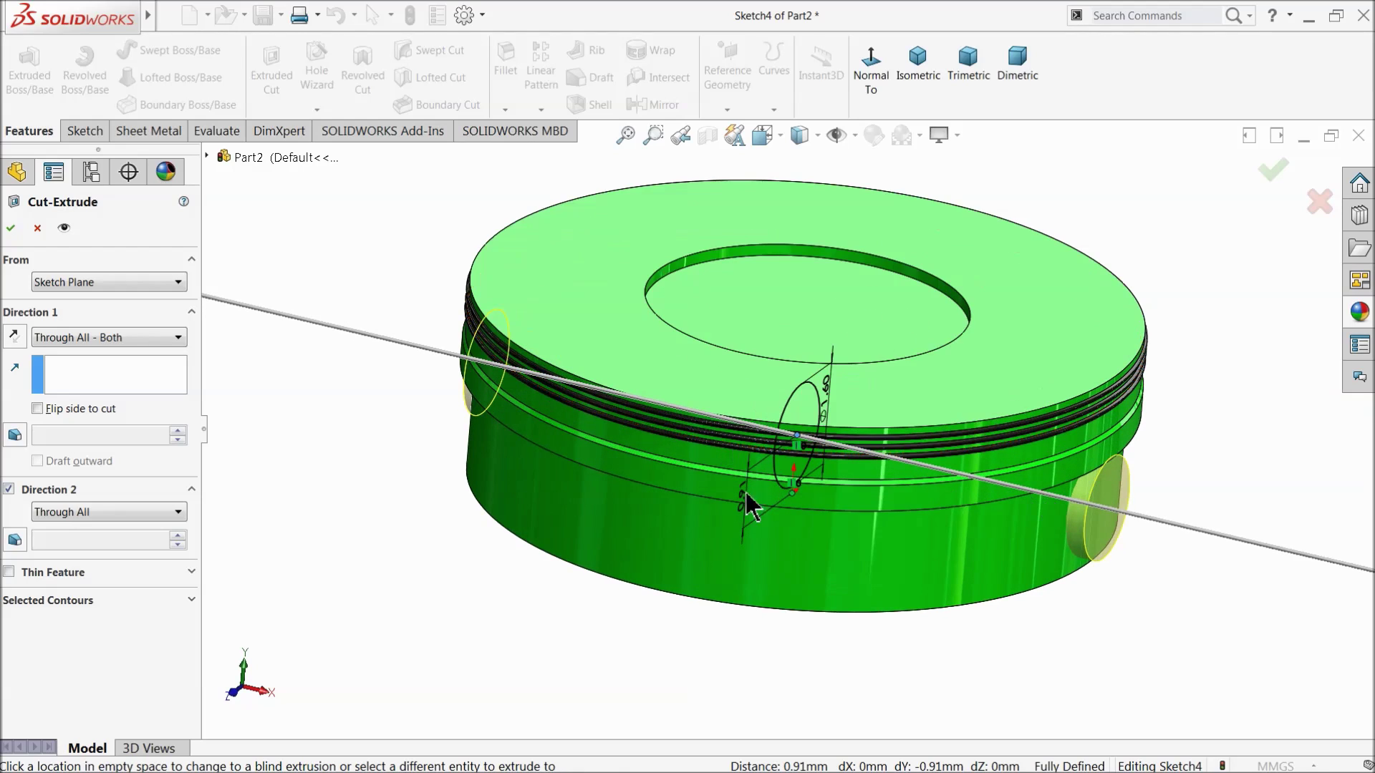
left_click(12, 229)
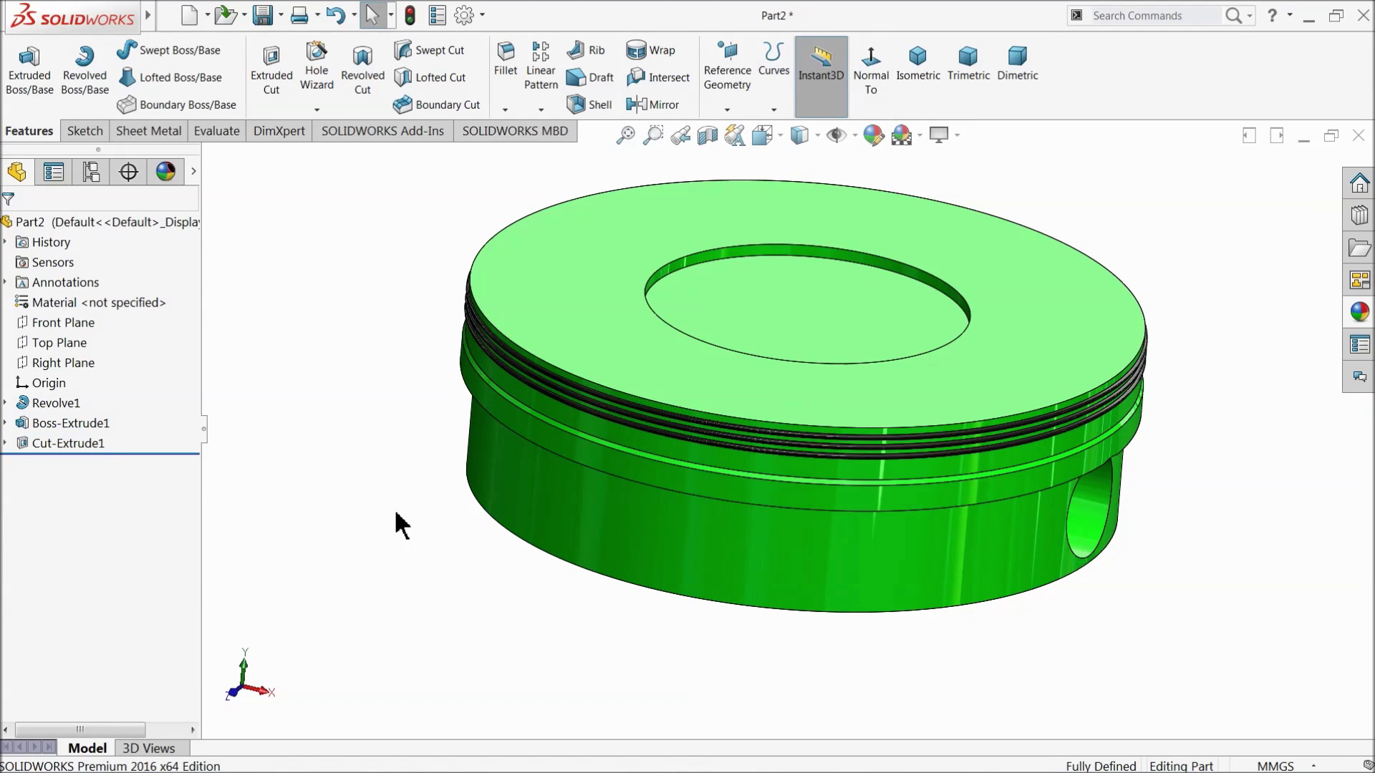
mouse_move(397, 524)
middle_mouse_down()
mouse_move(445, 254)
mouse_move(384, 280)
mouse_move(270, 243)
mouse_move(351, 257)
mouse_move(420, 301)
mouse_move(378, 466)
mouse_move(344, 454)
mouse_move(356, 494)
mouse_move(366, 484)
mouse_move(341, 469)
mouse_move(310, 494)
middle_mouse_up()
scroll(605, 502, "up", 3)
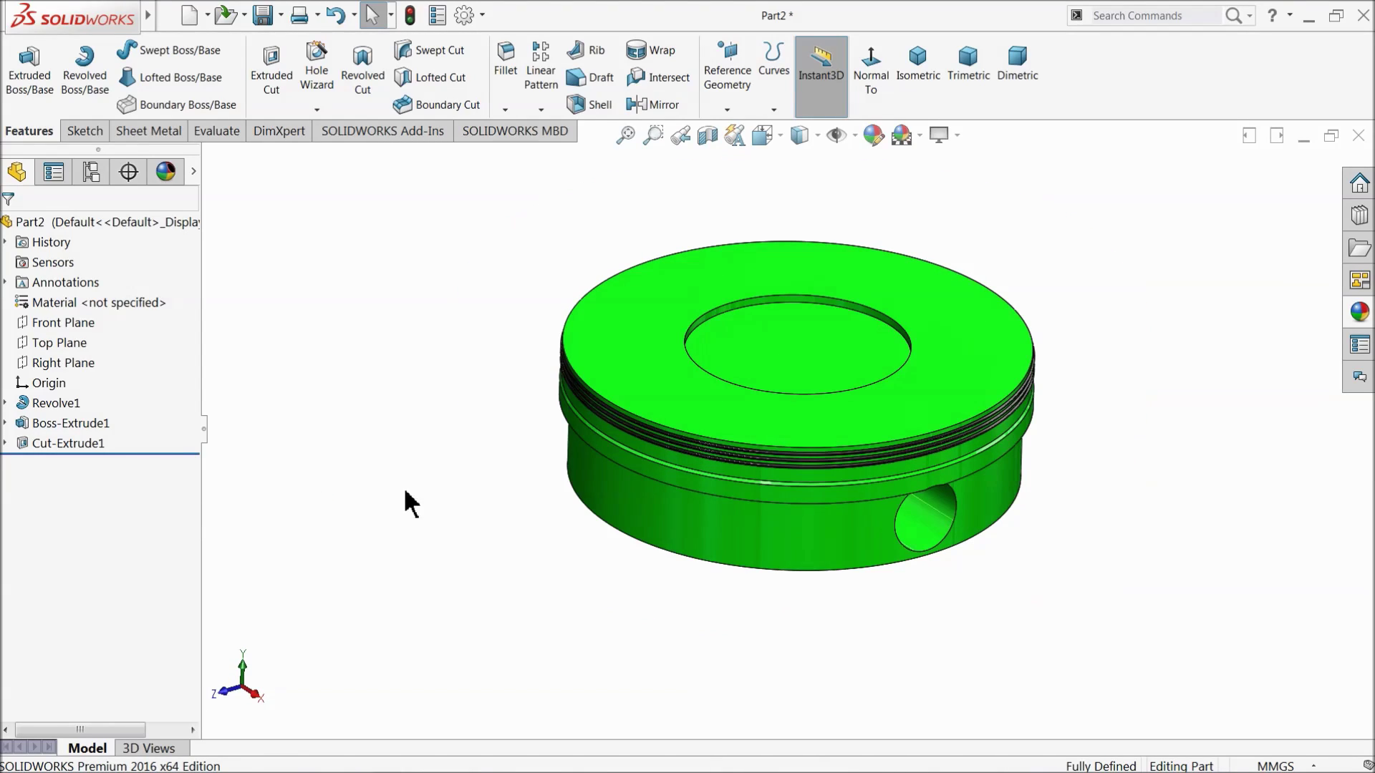
scroll(889, 357, "down", 2)
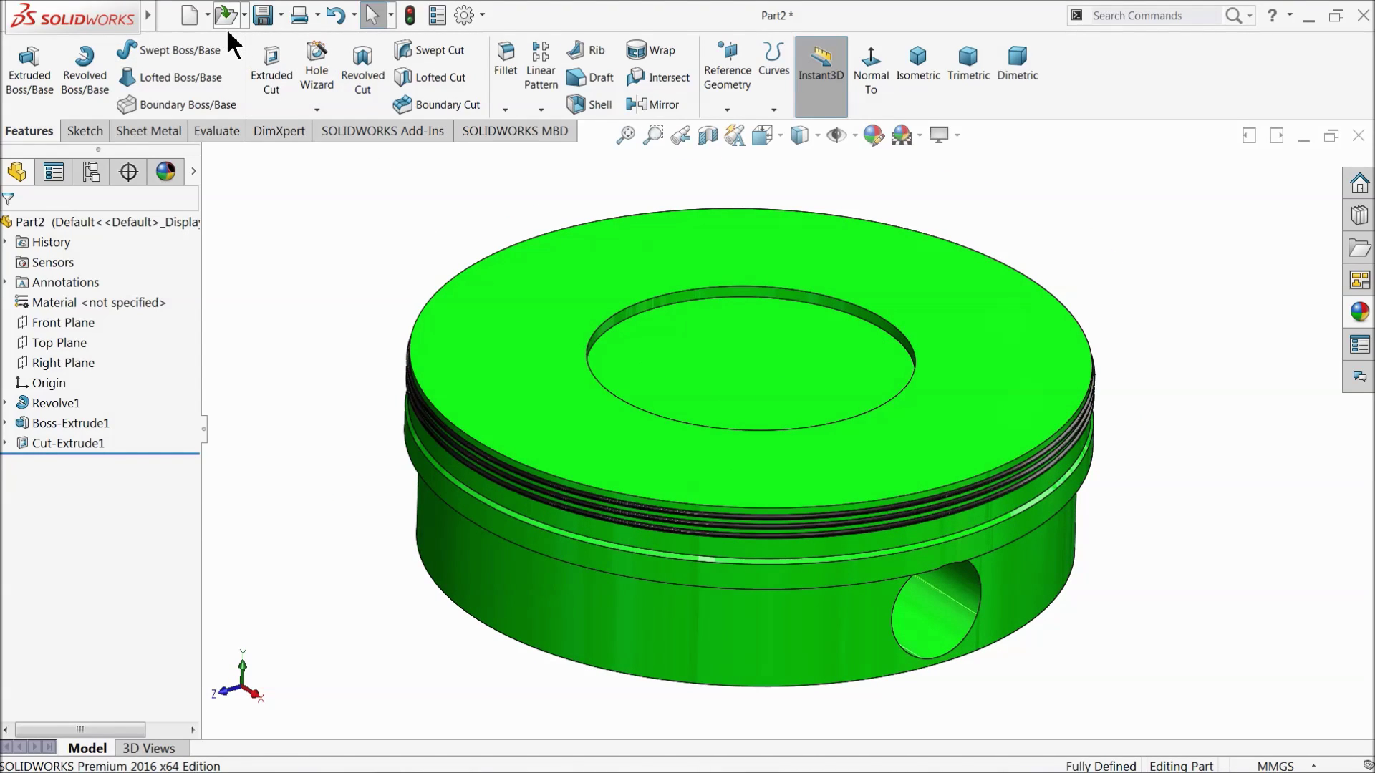
- Save the part as '2.Piston' in the 2 Cylinder Engine folder
left_click(267, 15)
type("2.Piston")
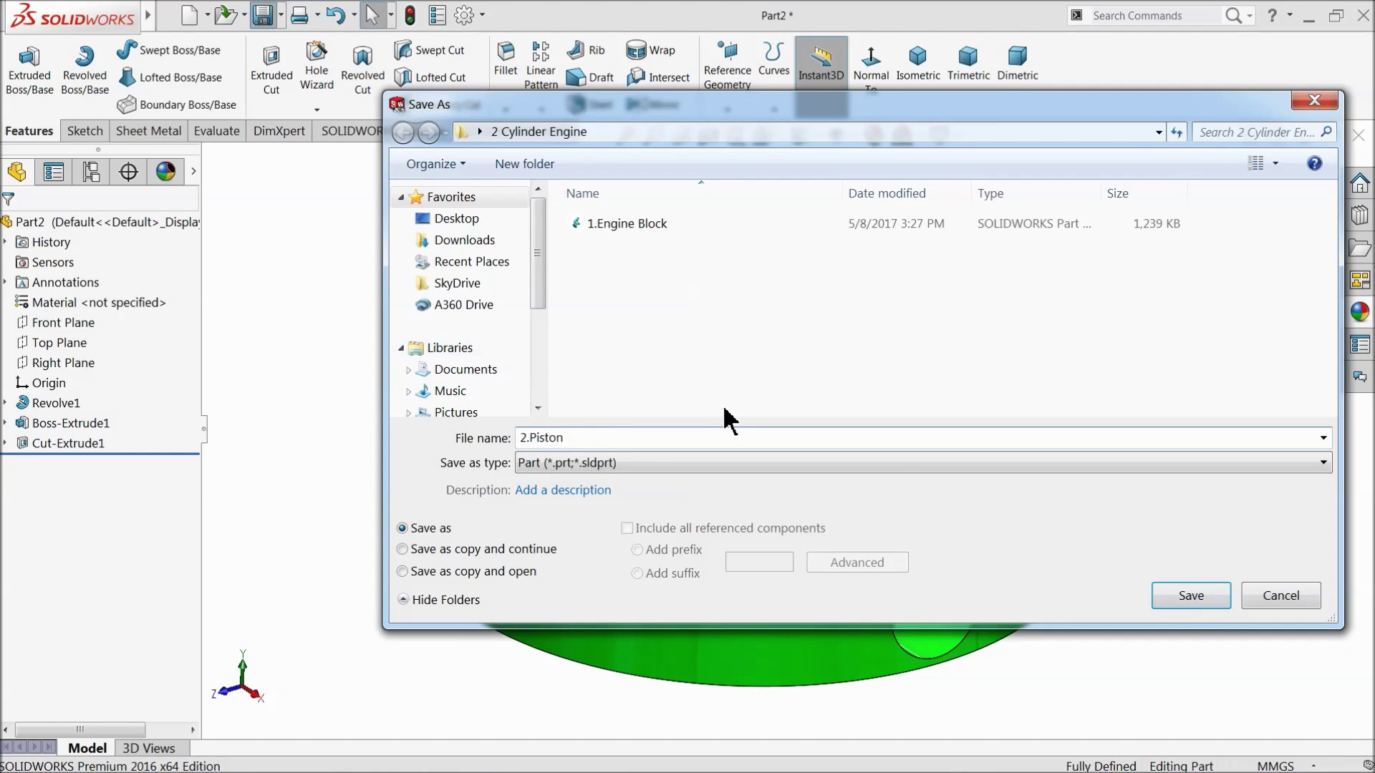
left_click(1160, 590)
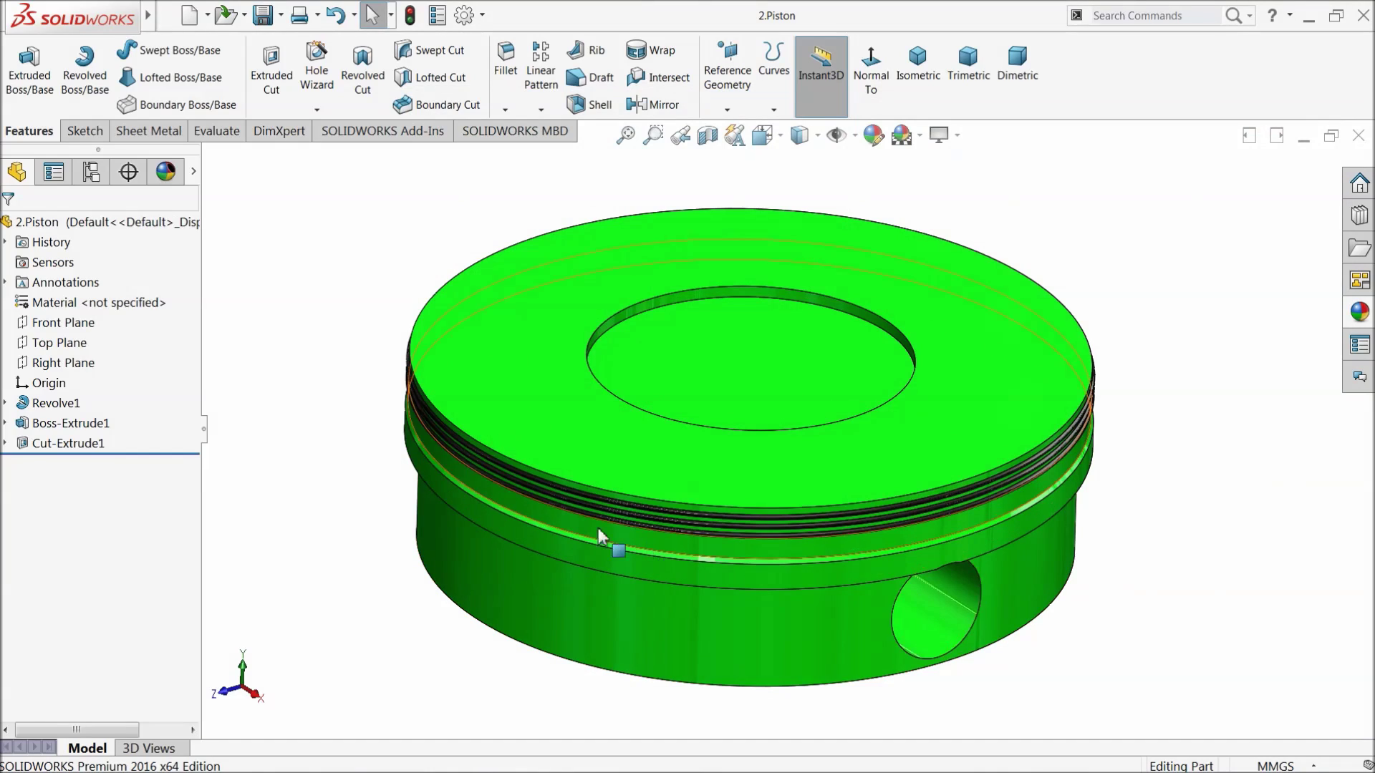